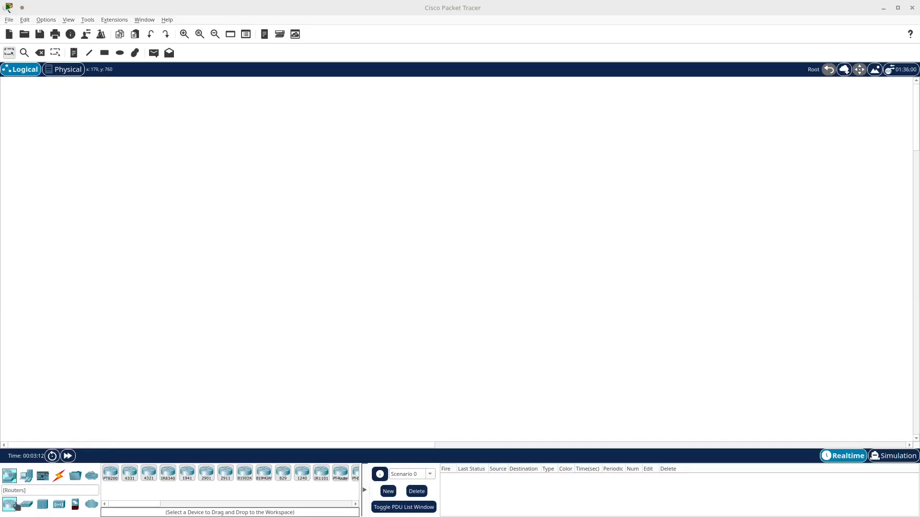
- Place a 2911 router in the workspace centre with three 2960 switches spread around it to the upper left, upper right and below
{"action": "left_click_drag", "start_coordinate": [226, 473], "coordinate": [403, 262]}
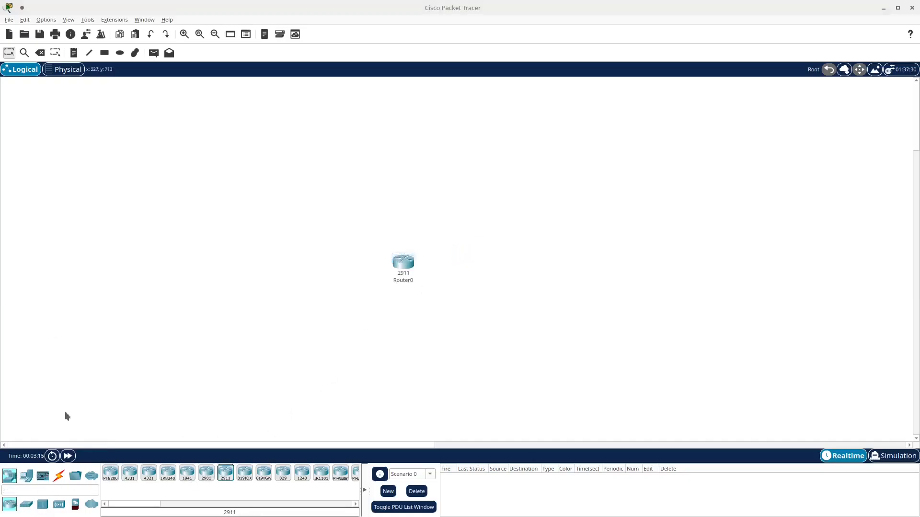
{"action": "left_click", "coordinate": [26, 504]}
{"action": "left_click_drag", "start_coordinate": [111, 474], "coordinate": [251, 212]}
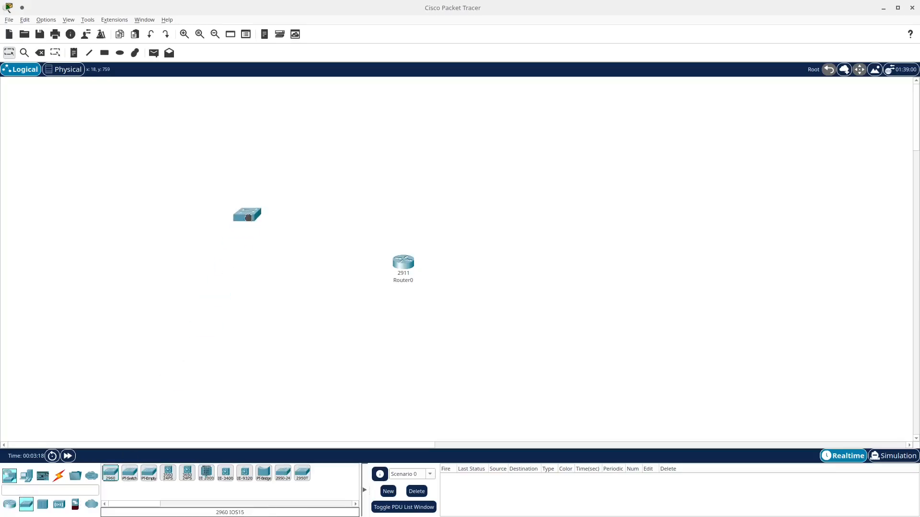
{"action": "left_click_drag", "start_coordinate": [111, 474], "coordinate": [576, 232]}
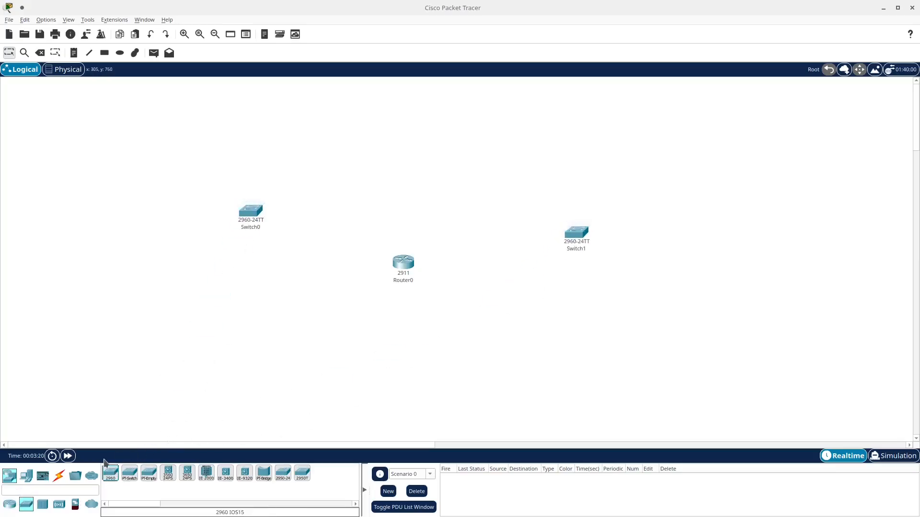
{"action": "left_click_drag", "start_coordinate": [111, 474], "coordinate": [431, 378]}
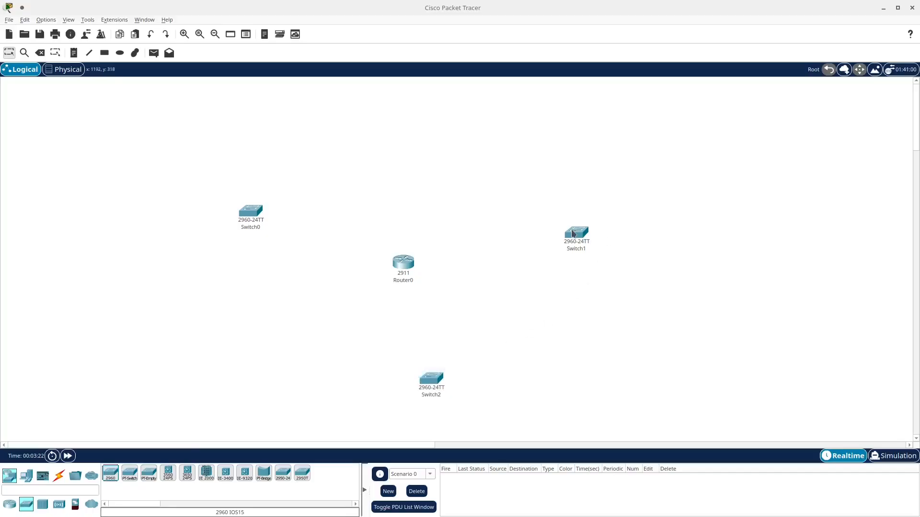
{"action": "left_click_drag", "start_coordinate": [577, 233], "coordinate": [607, 186]}
{"action": "left_click_drag", "start_coordinate": [398, 269], "coordinate": [427, 253]}
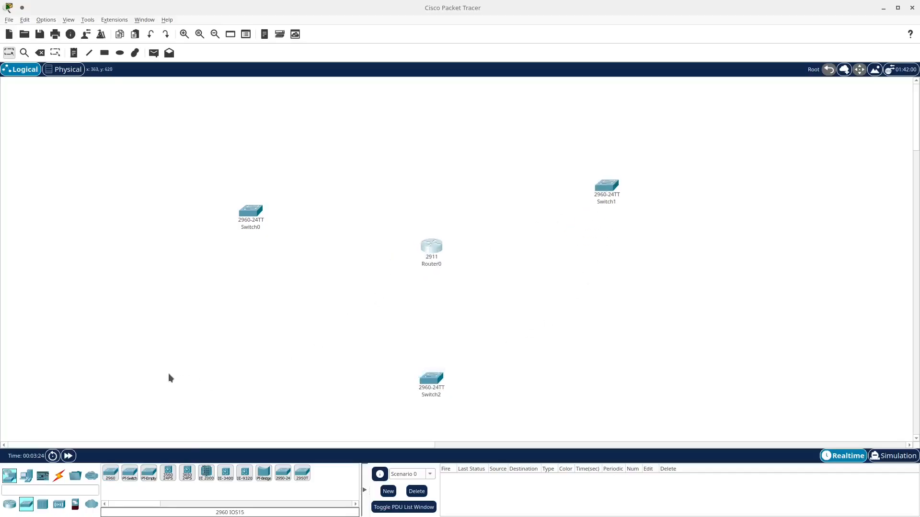
- Connect Switch0's GigabitEthernet0/1 to Router0's GigabitEthernet0/0 with a copper straight-through cable
{"action": "left_click", "coordinate": [59, 476]}
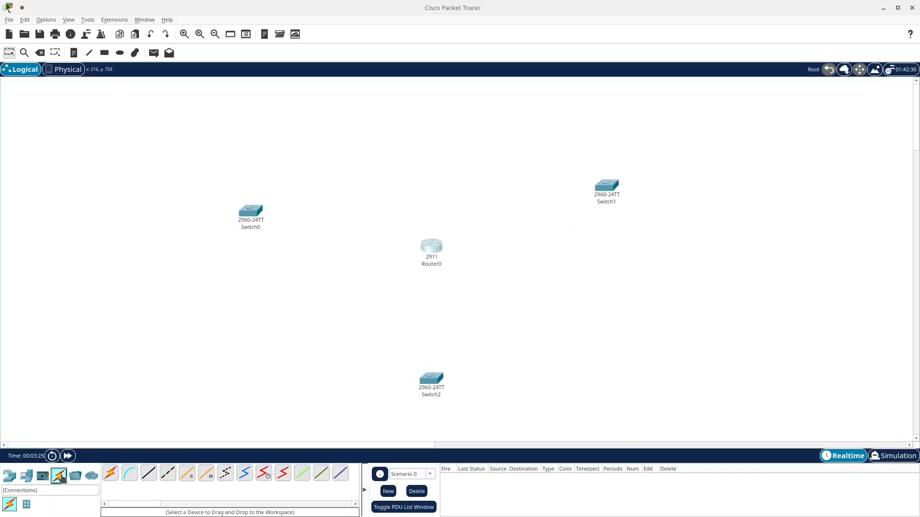
{"action": "left_click", "coordinate": [148, 473]}
{"action": "left_click", "coordinate": [250, 221]}
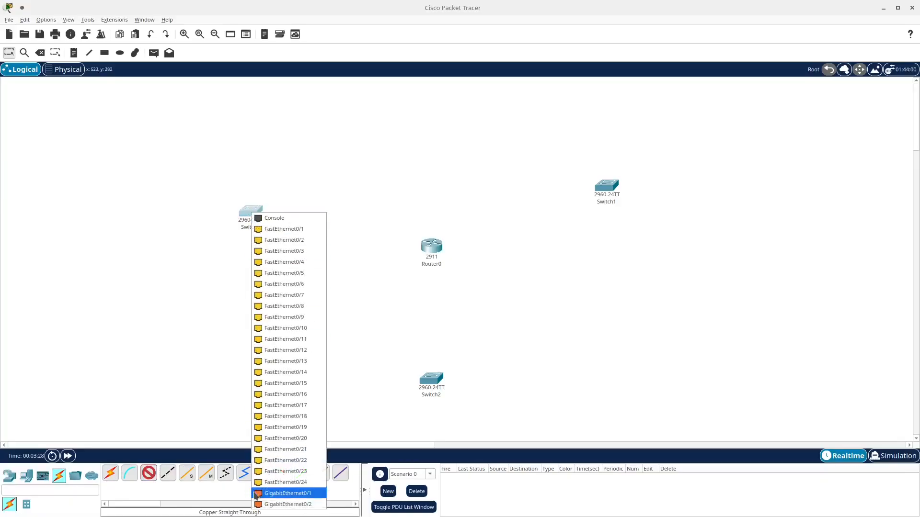
{"action": "left_click", "coordinate": [285, 493]}
{"action": "left_click", "coordinate": [431, 246]}
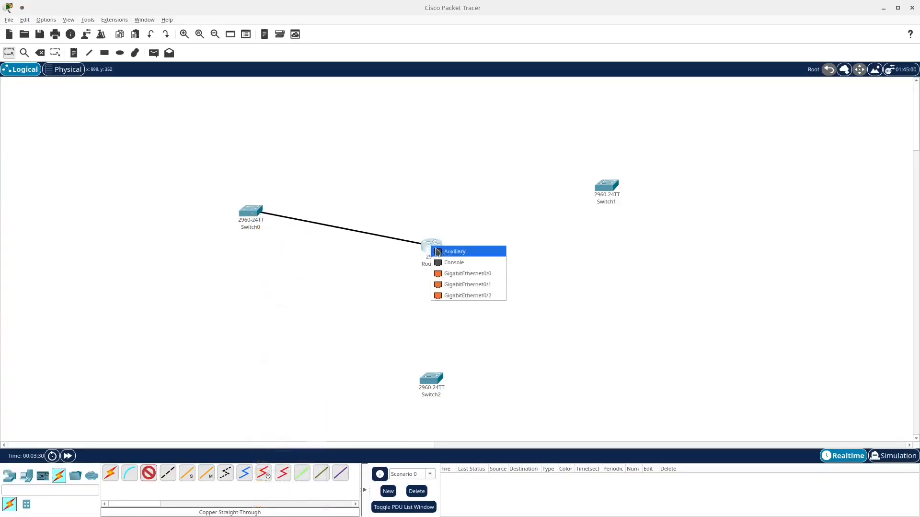
{"action": "left_click", "coordinate": [464, 275]}
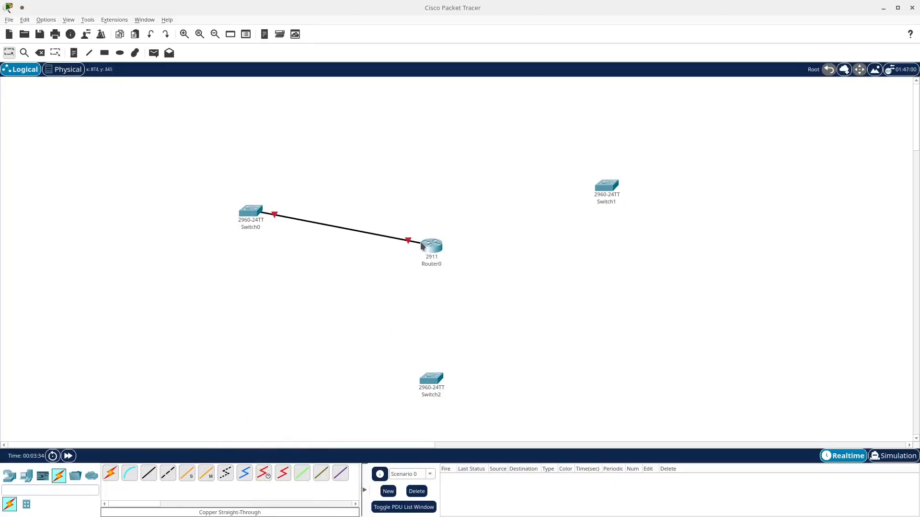
- Connect Switch1's GigabitEthernet0/1 to Router0's GigabitEthernet0/1 with a copper straight-through cable
{"action": "mouse_move", "coordinate": [423, 246]}
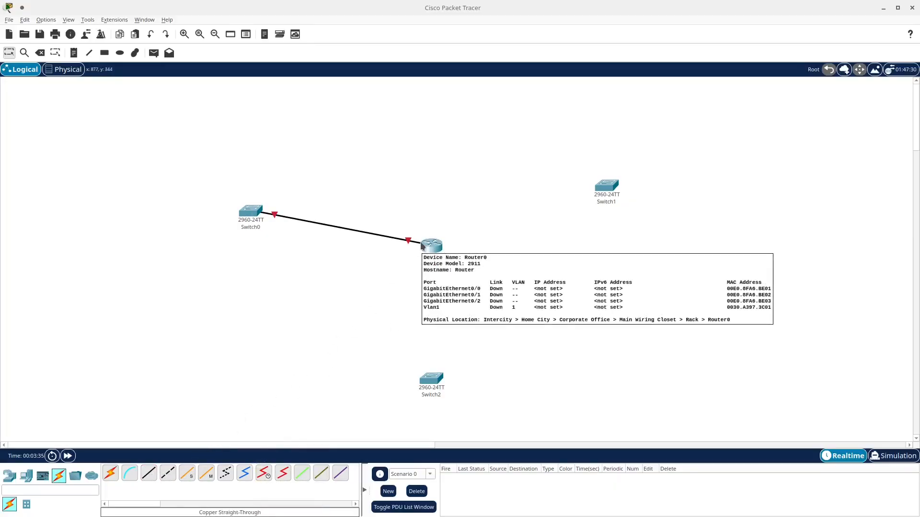
{"action": "left_click", "coordinate": [149, 473]}
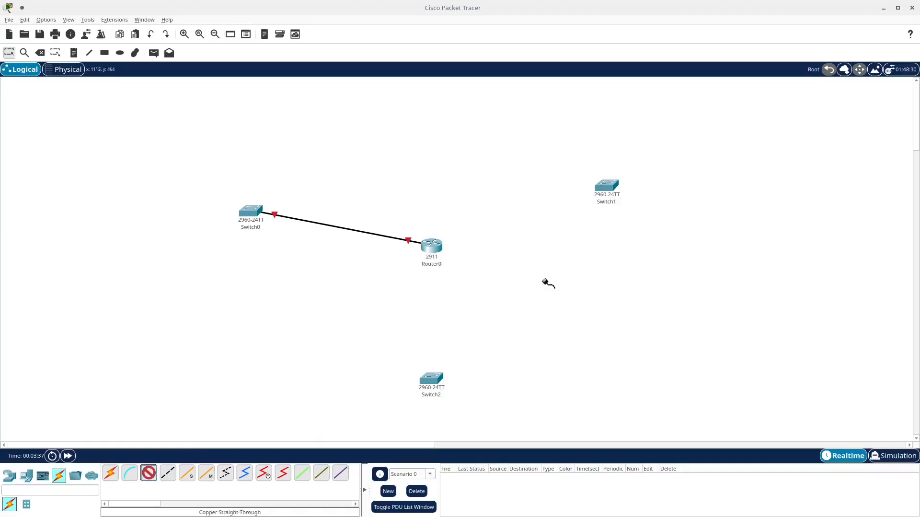
{"action": "left_click", "coordinate": [607, 191]}
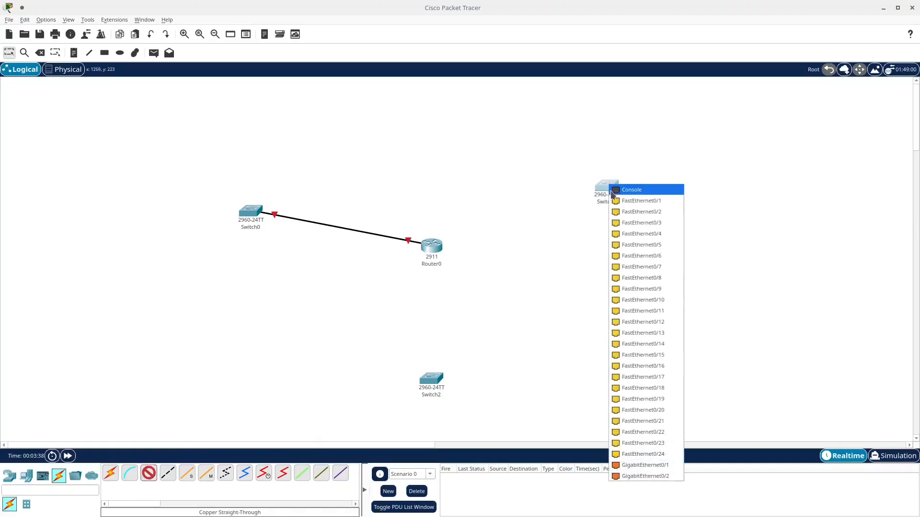
{"action": "left_click", "coordinate": [640, 465]}
{"action": "left_click", "coordinate": [434, 246]}
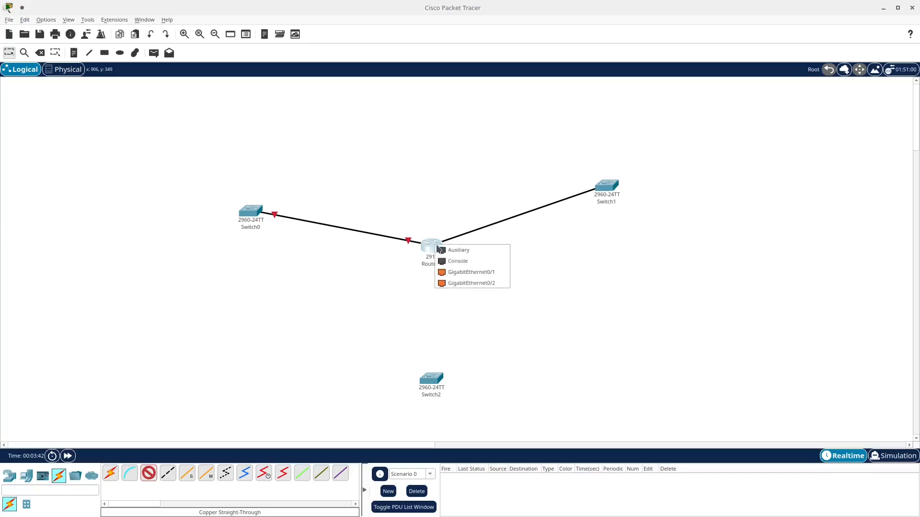
{"action": "left_click", "coordinate": [467, 268]}
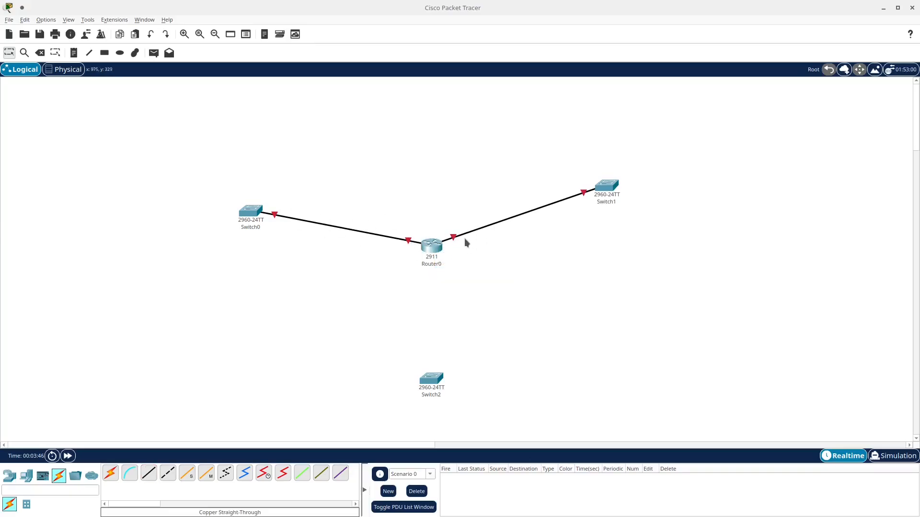
- Connect Switch2's GigabitEthernet0/1 to Router0's GigabitEthernet0/2 with a copper straight-through cable
{"action": "left_click", "coordinate": [148, 474]}
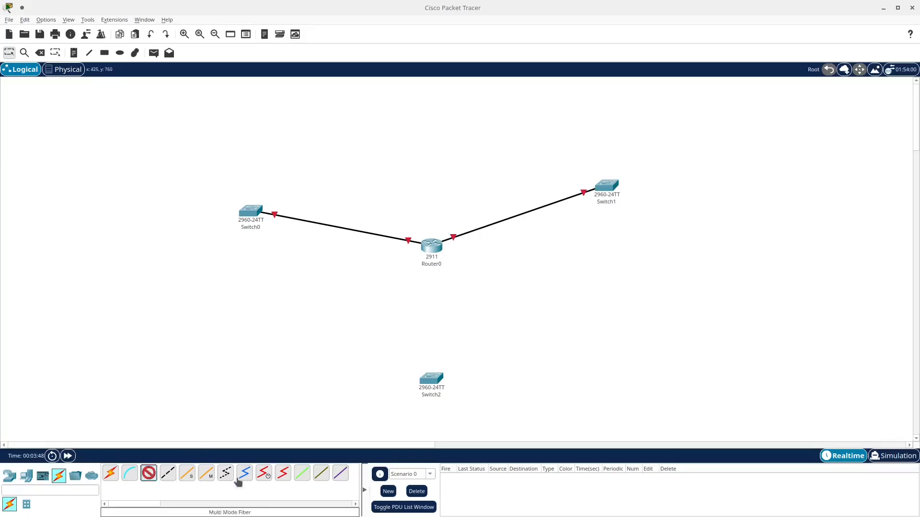
{"action": "left_click", "coordinate": [434, 379]}
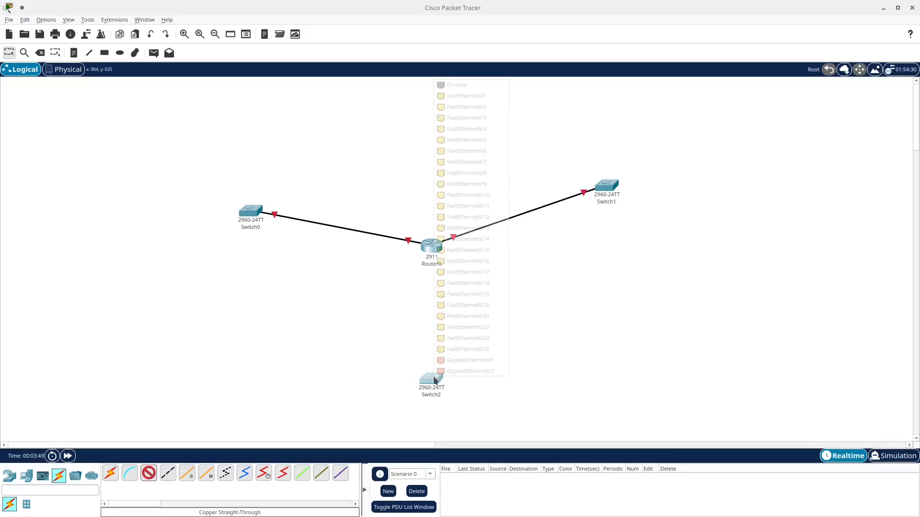
{"action": "left_click", "coordinate": [460, 360]}
{"action": "left_click", "coordinate": [434, 251]}
{"action": "left_click", "coordinate": [450, 278]}
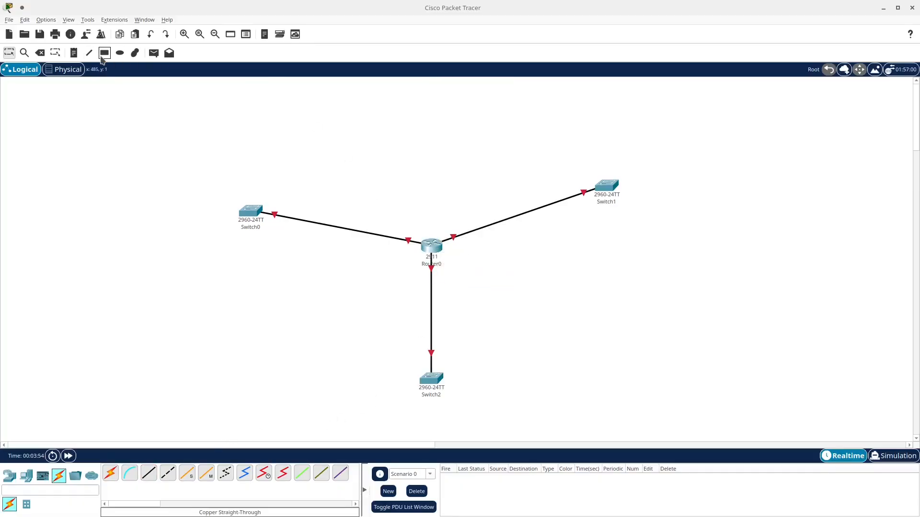
- Label the router ends of the links with notes g0/0 towards Switch0, g0/2 towards Switch2 and g0/1 towards Switch1
{"action": "left_click", "coordinate": [73, 53]}
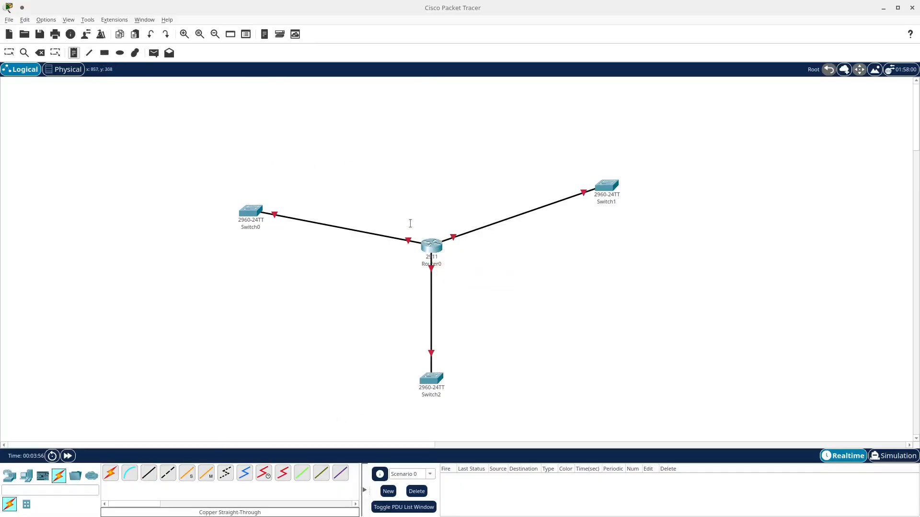
{"action": "left_click", "coordinate": [396, 223]}
{"action": "type", "text": "g0/0"}
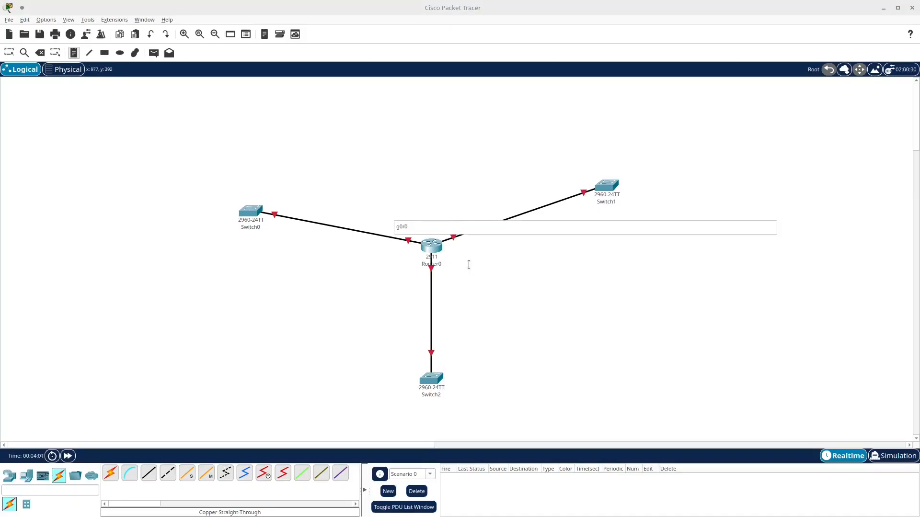
{"action": "left_click", "coordinate": [459, 245]}
{"action": "type", "text": "g0/1"}
{"action": "key", "text": "BackSpace"}
{"action": "type", "text": "2"}
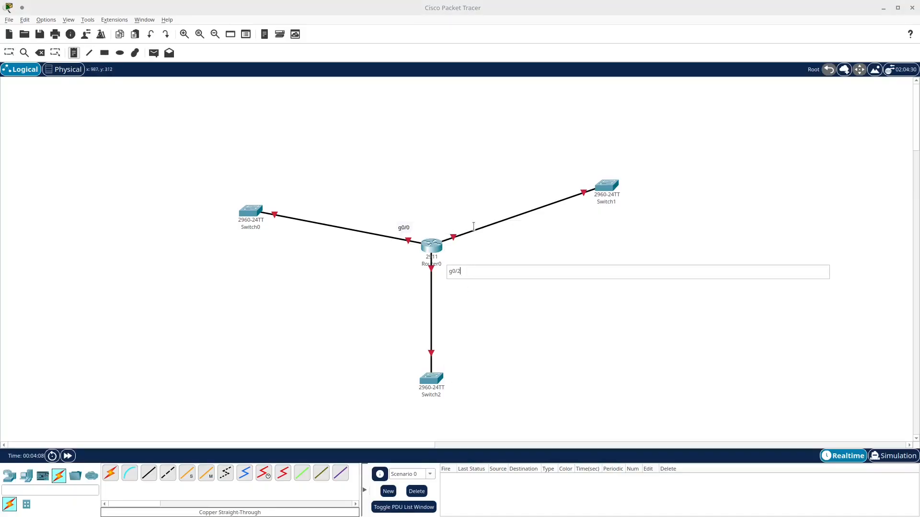
{"action": "left_click", "coordinate": [469, 242]}
{"action": "type", "text": "g0/1"}
{"action": "key", "text": "Escape"}
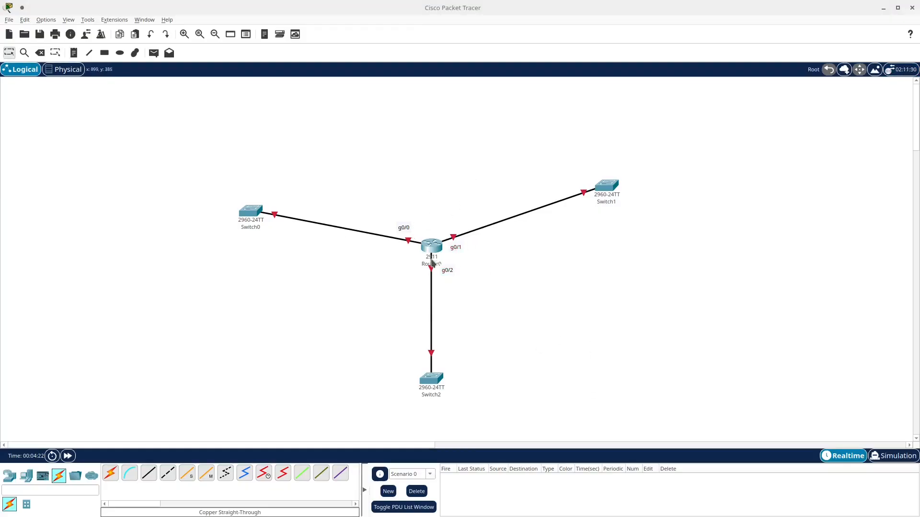
- Start a text note at the upper right of the topology listing Subnet 1 as 10.20.30.0 with mask 255.255.255.128
{"action": "mouse_move", "coordinate": [434, 246]}
{"action": "left_click", "coordinate": [75, 54]}
{"action": "left_click", "coordinate": [714, 117]}
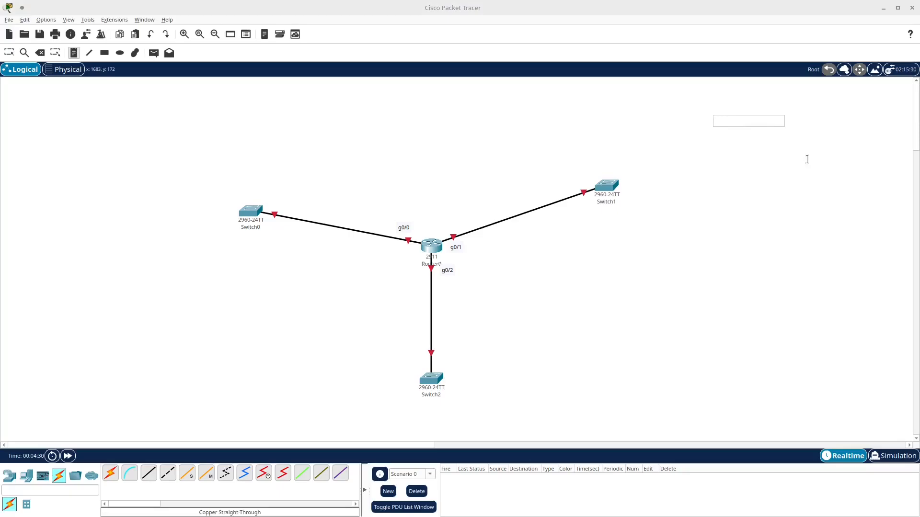
{"action": "type", "text": "Subnet"}
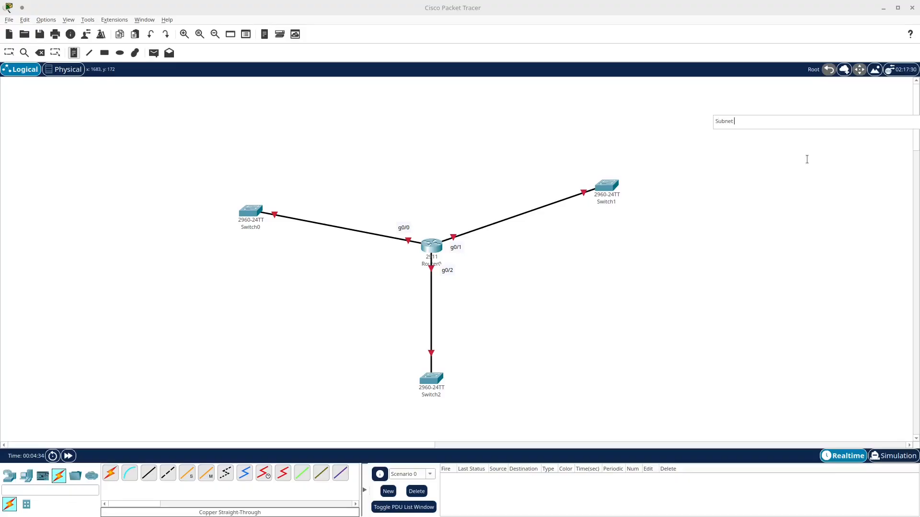
{"action": "type", "text": " 1"}
{"action": "key", "text": "Return"}
{"action": "type", "text": "10.20.30."}
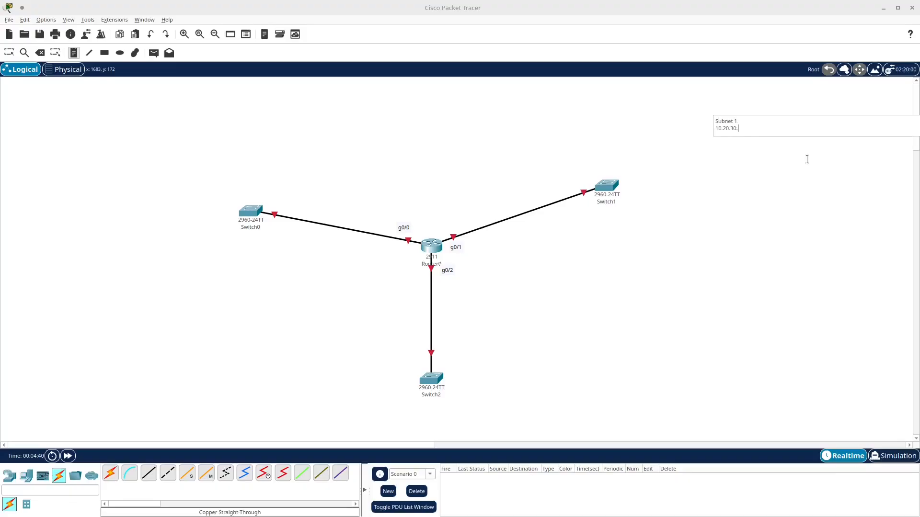
{"action": "type", "text": "0  255.255.255.128"}
- Extend the note with Subnet 2 as 10.20.40.0 255.255.255.192 and a "Subent 3" line with mask 255.255.255.224
{"action": "key", "text": "Return"}
{"action": "key", "text": "Return"}
{"action": "type", "text": "Subnet 2"}
{"action": "key", "text": "Return"}
{"action": "type", "text": "10.20.40.0  255.255.255.192"}
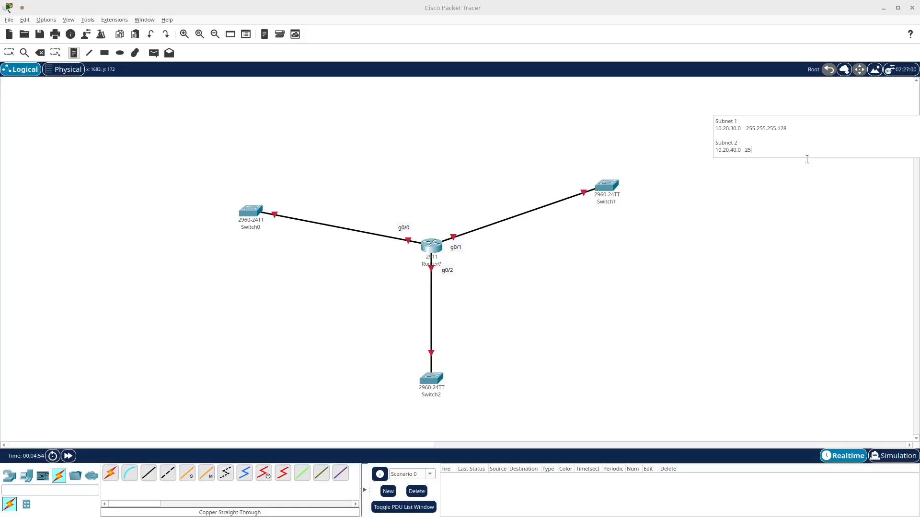
{"action": "key", "text": "Return"}
{"action": "key", "text": "Return"}
{"action": "type", "text": "Subent 3    255.255.255.224"}
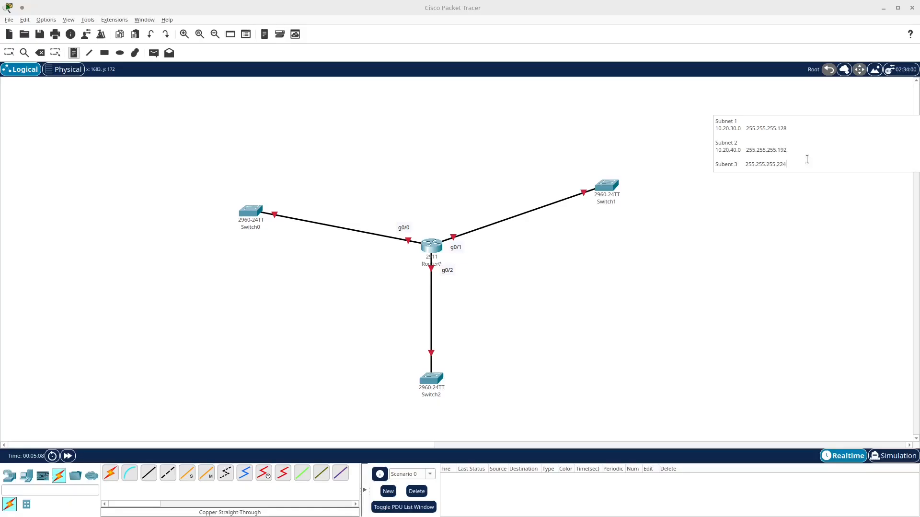
- Add the labels Subnet 1 above and left of Switch0, Subnet 2 above Switch1, and Subnet 3 beside Switch2
{"action": "left_click", "coordinate": [556, 118]}
{"action": "type", "text": "Subnet 1"}
{"action": "left_click", "coordinate": [605, 336]}
{"action": "type", "text": "Subnet 2"}
{"action": "left_click", "coordinate": [772, 409]}
{"action": "type", "text": "Subnet 3"}
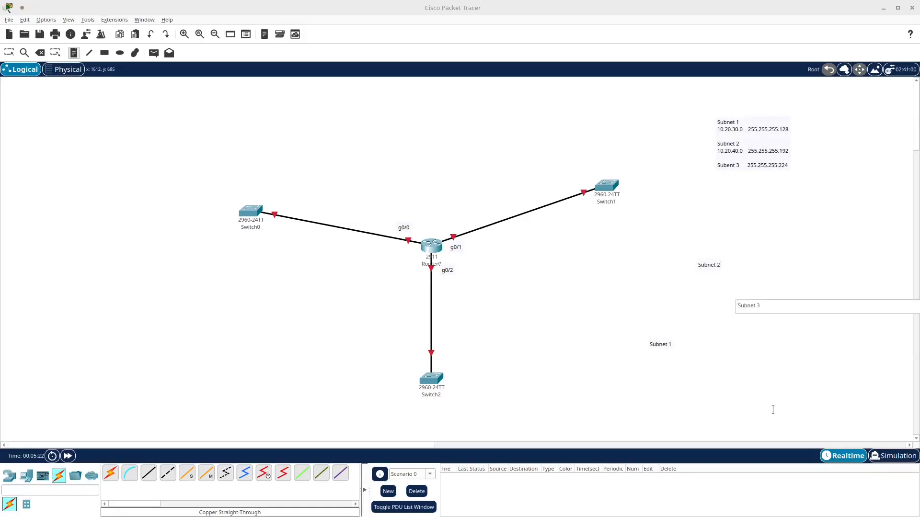
{"action": "key", "text": "Escape"}
{"action": "left_click_drag", "start_coordinate": [660, 344], "coordinate": [165, 118]}
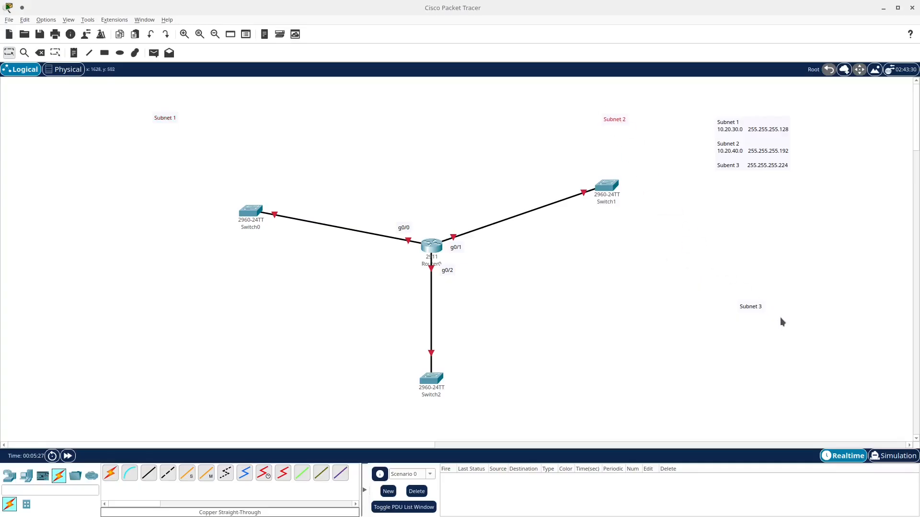
{"action": "left_click_drag", "start_coordinate": [490, 381], "coordinate": [482, 385]}
- Configure Router0's GigabitEthernet0/0 interface with IPv4 address 10.20.30.1 and subnet mask 255.255.255.128
{"action": "left_click_drag", "start_coordinate": [431, 249], "coordinate": [432, 247]}
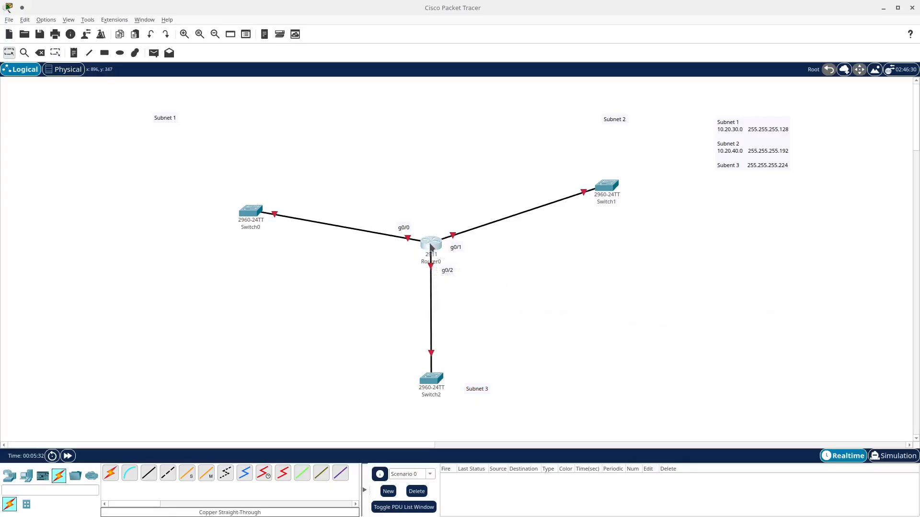
{"action": "left_click", "coordinate": [431, 248]}
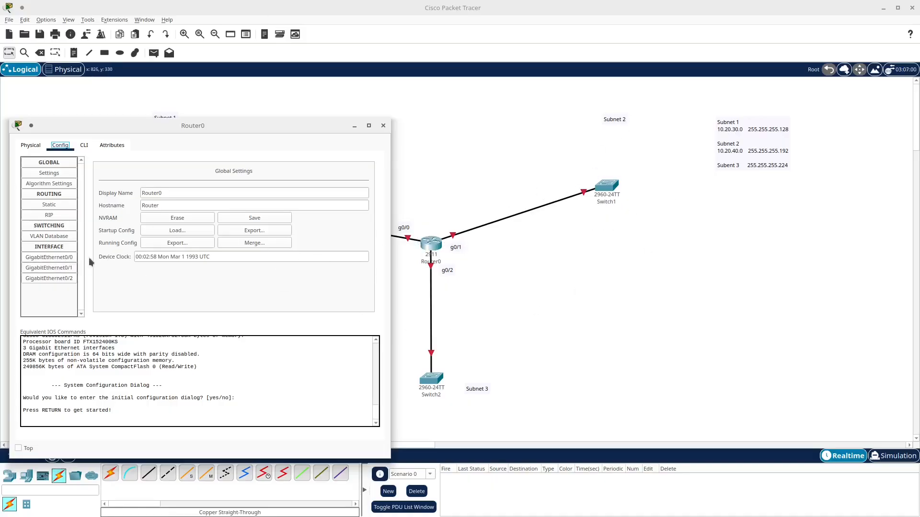
{"action": "left_click", "coordinate": [72, 258]}
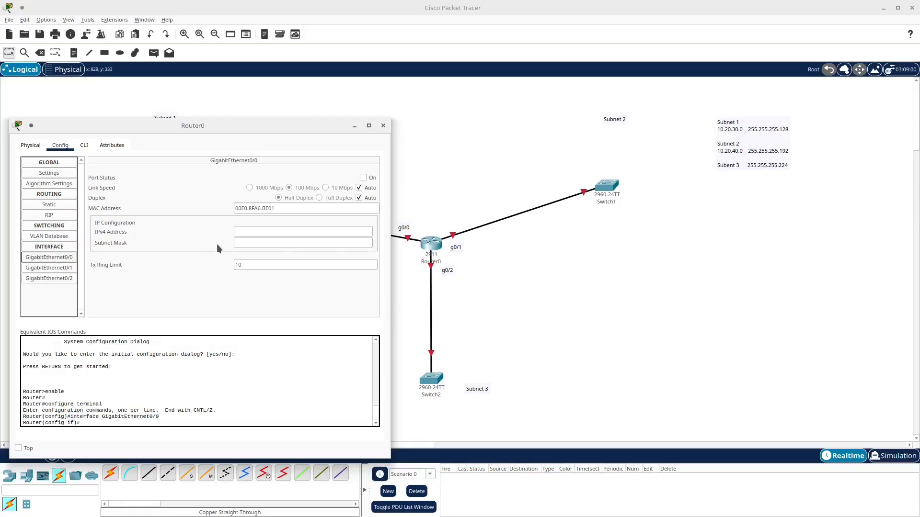
{"action": "left_click", "coordinate": [280, 233]}
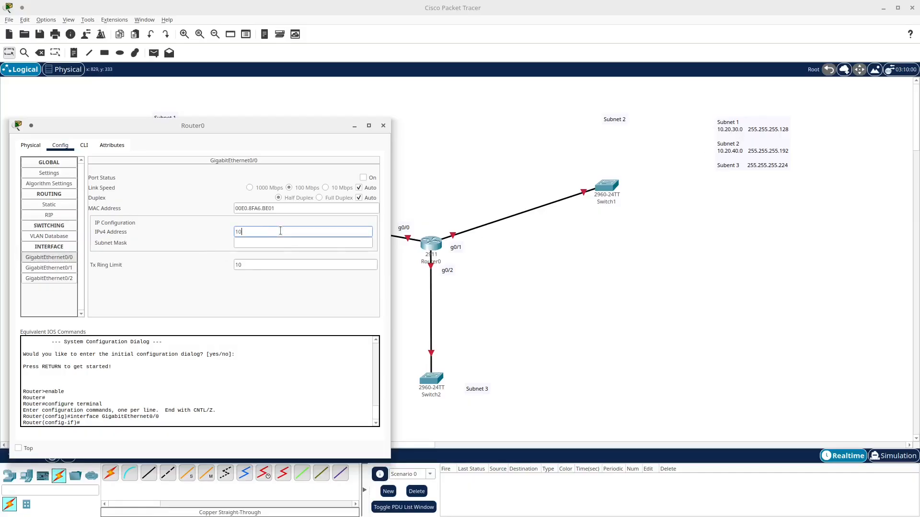
{"action": "type", "text": "10.230.30.1"}
{"action": "key", "text": "Tab"}
{"action": "type", "text": "255"}
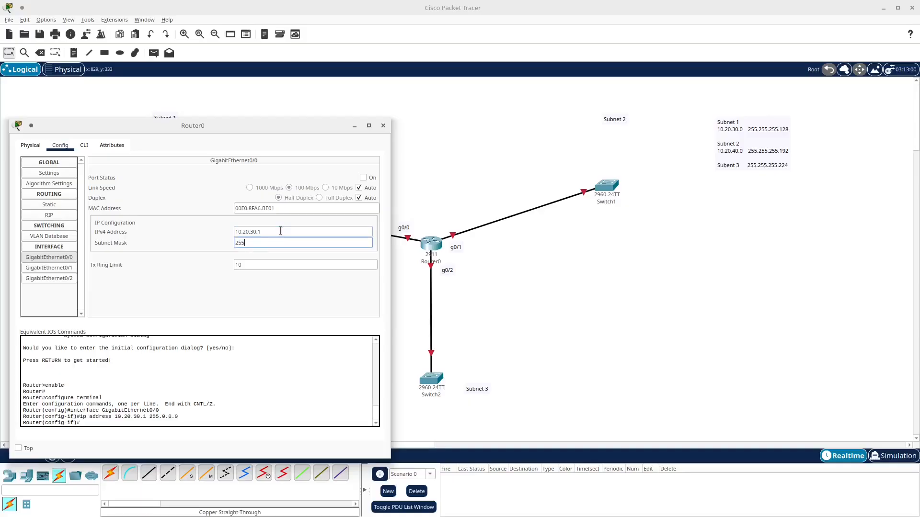
{"action": "type", "text": ".255.255.128"}
- Configure Router0's GigabitEthernet0/1 interface with IPv4 address 10.20.40.1 and subnet mask 255.255.255.192
{"action": "left_click", "coordinate": [48, 267]}
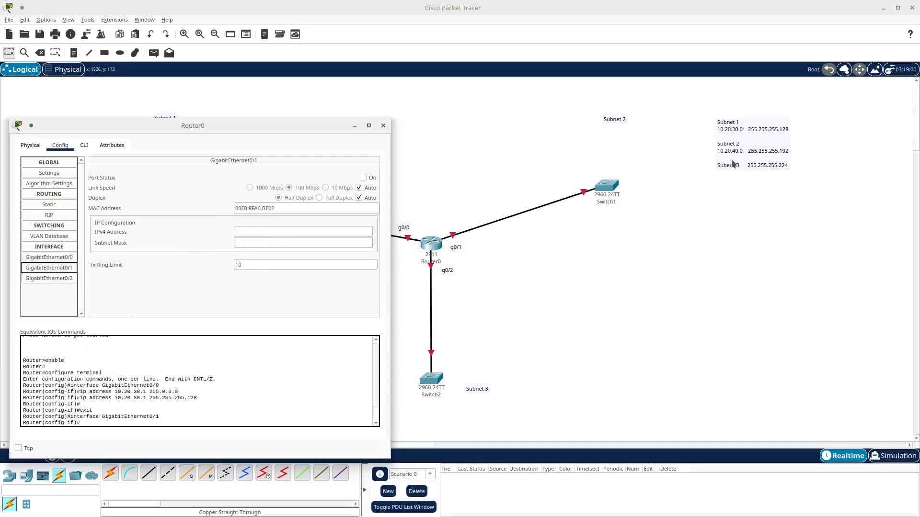
{"action": "left_click", "coordinate": [308, 232]}
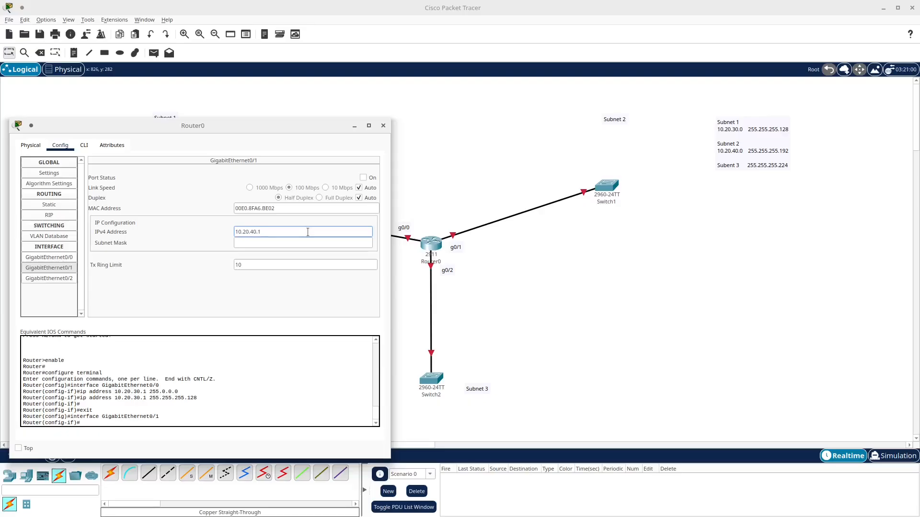
{"action": "key", "text": "Tab"}
{"action": "type", "text": "255"}
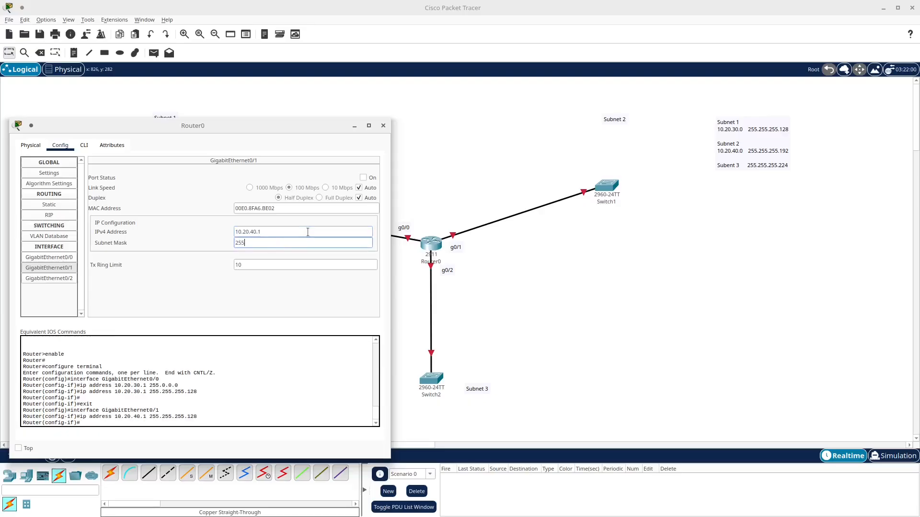
{"action": "type", "text": ".255.255.192"}
- Open Router0's GigabitEthernet0/2 settings, and add network address 10.20.50.0 before the third subnet's mask in the topology note
{"action": "left_click", "coordinate": [67, 283]}
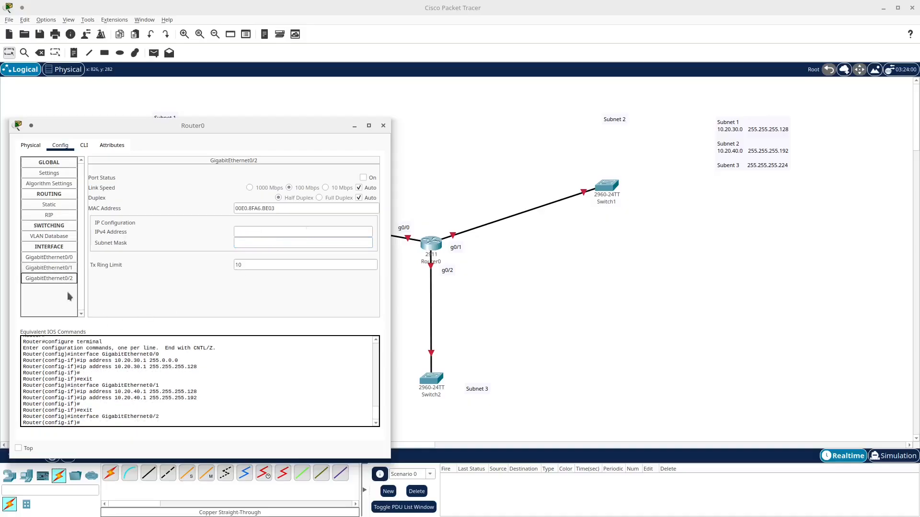
{"action": "left_click", "coordinate": [266, 232]}
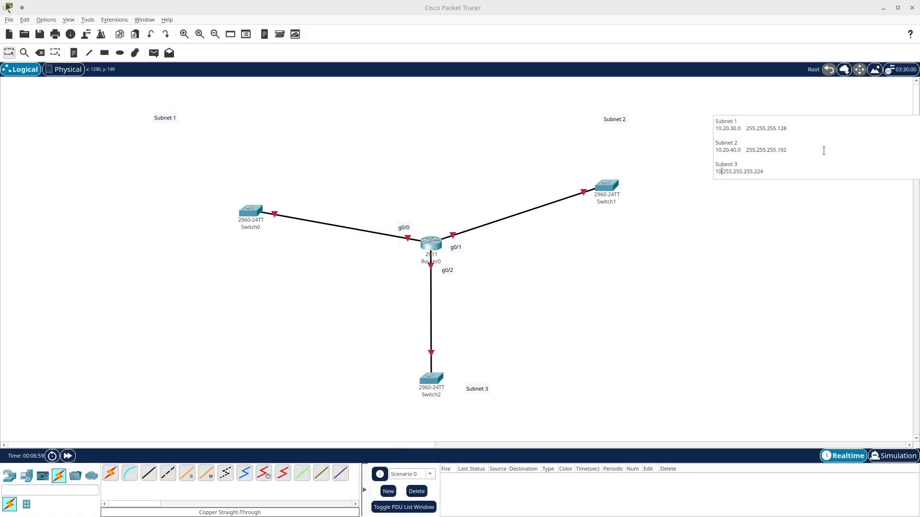
{"action": "type", "text": "20.40.50"}
{"action": "type", "text": ".0"}
{"action": "type", "text": "==0"}
{"action": "key", "text": "BackSpace"}
{"action": "key", "text": "BackSpace"}
{"action": "key", "text": "BackSpace"}
{"action": "key", "text": "BackSpace"}
{"action": "key", "text": "BackSpace"}
{"action": "key", "text": "BackSpace"}
{"action": "left_click", "coordinate": [743, 171]}
{"action": "left_click", "coordinate": [794, 250]}
- Configure Router0's GigabitEthernet0/2 interface with IPv4 address 10.20.50.1 and subnet mask 255.255.255.224
{"action": "key", "text": "alt+Tab"}
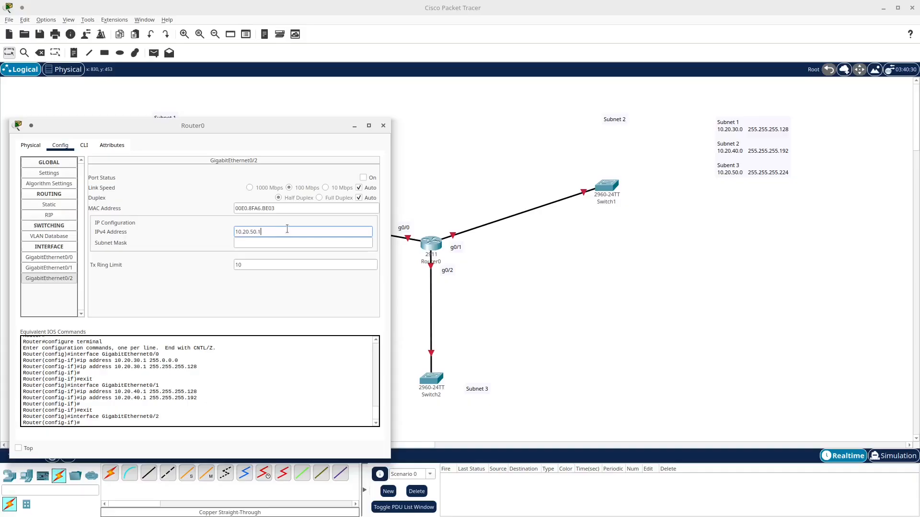
{"action": "key", "text": "Tab"}
{"action": "key", "text": "Right"}
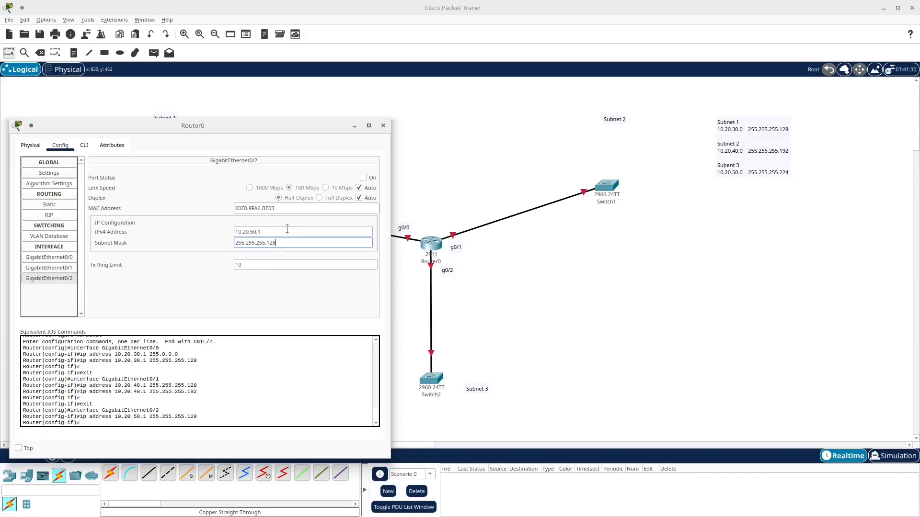
{"action": "key", "text": "BackSpace"}
{"action": "key", "text": "BackSpace"}
{"action": "key", "text": "Return"}
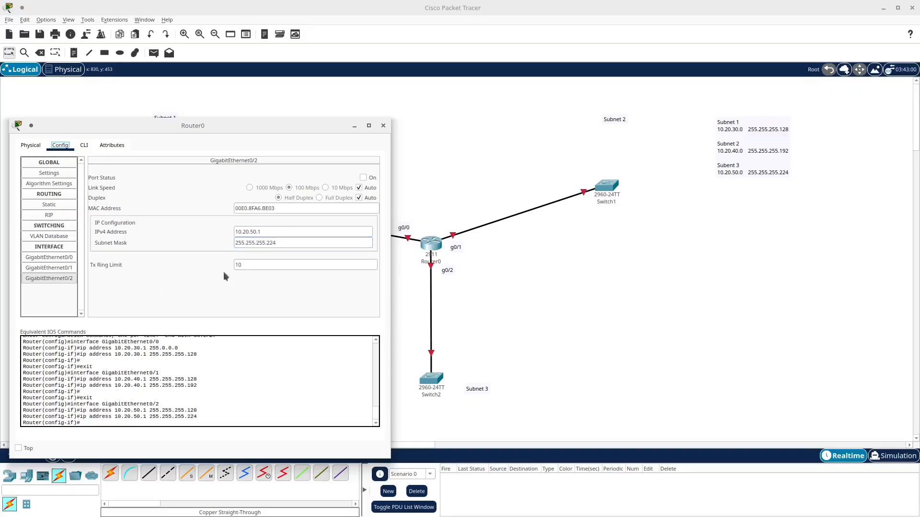
- Turn on the port status of Router0's GigabitEthernet0/2, GigabitEthernet0/1 and GigabitEthernet0/0 interfaces, and close the router's configuration
{"action": "left_click", "coordinate": [363, 179]}
{"action": "left_click", "coordinate": [49, 267]}
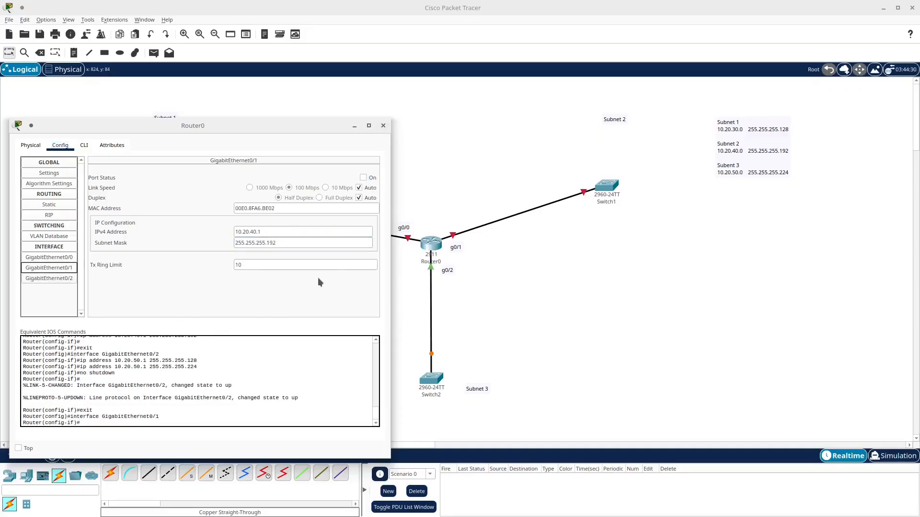
{"action": "left_click", "coordinate": [363, 178]}
{"action": "left_click", "coordinate": [49, 257]}
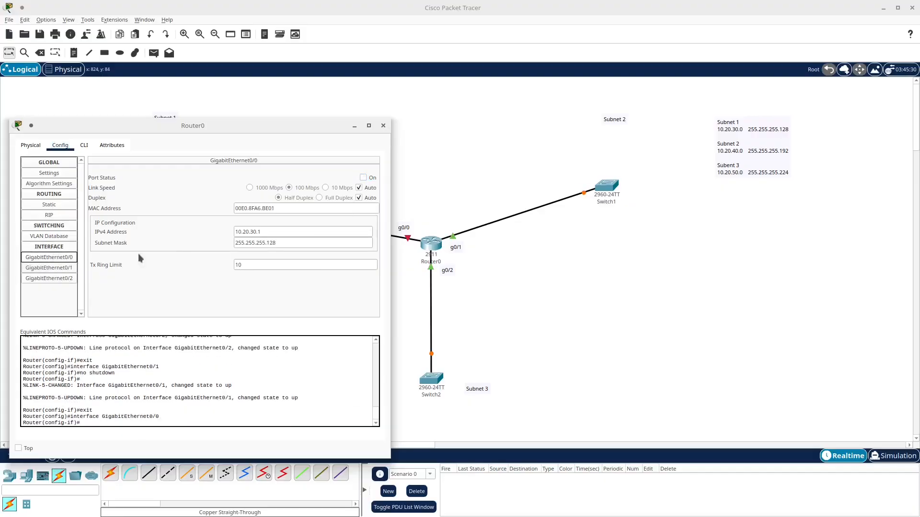
{"action": "left_click", "coordinate": [364, 178]}
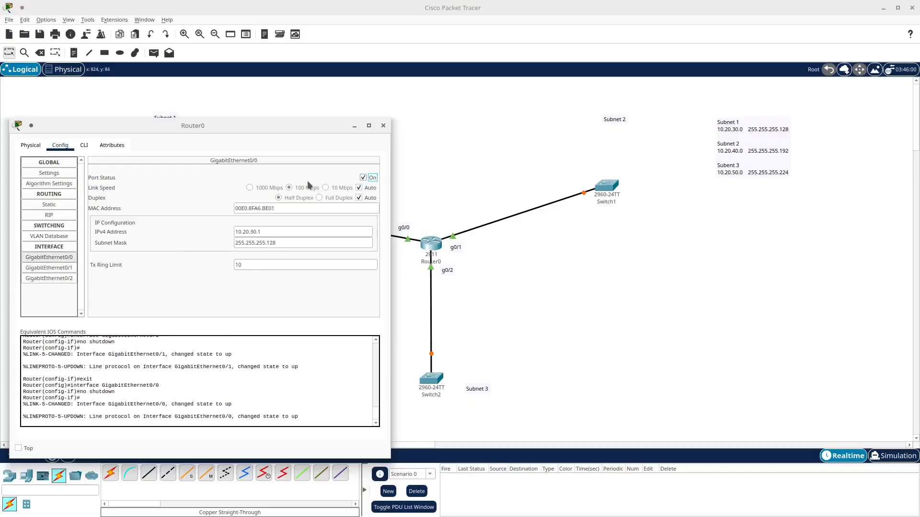
{"action": "left_click", "coordinate": [384, 126]}
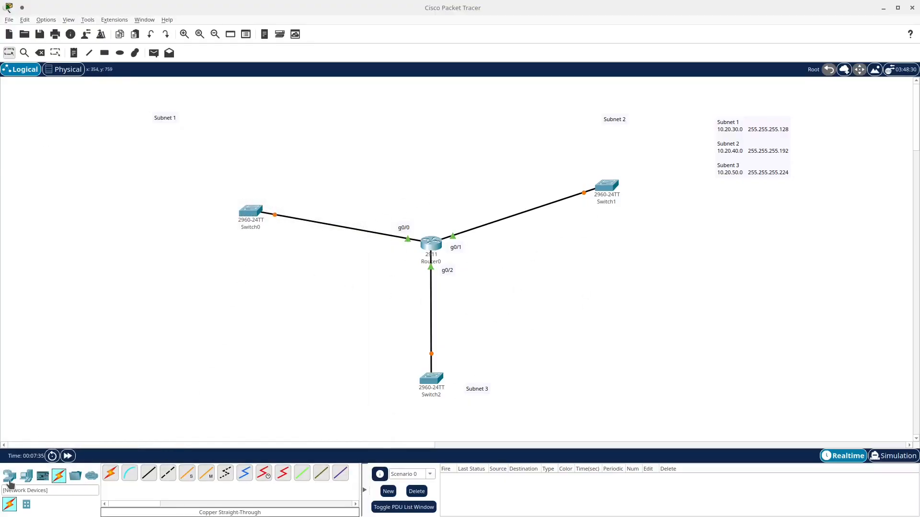
- Place a PC above Switch0 and a laptop below and left of Switch0 for Subnet 1
{"action": "left_click", "coordinate": [27, 476]}
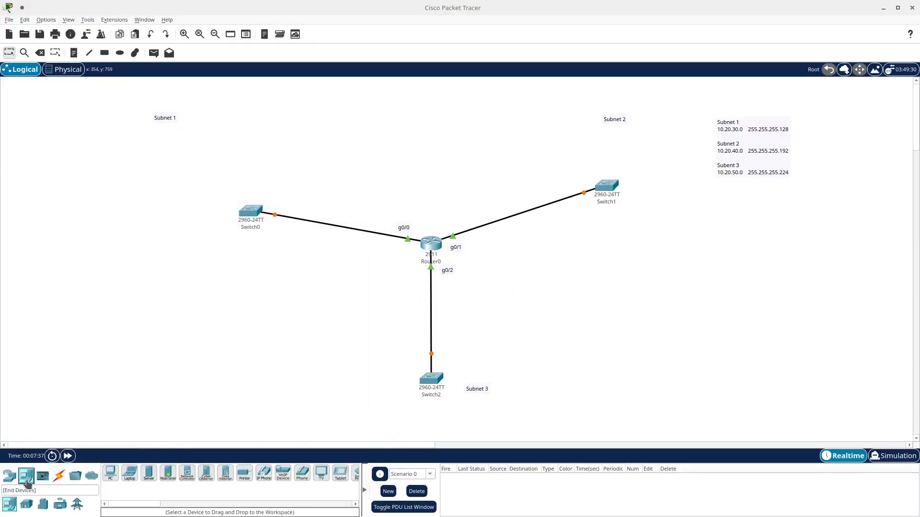
{"action": "left_click", "coordinate": [111, 475]}
{"action": "left_click", "coordinate": [225, 144]}
{"action": "left_click", "coordinate": [129, 473]}
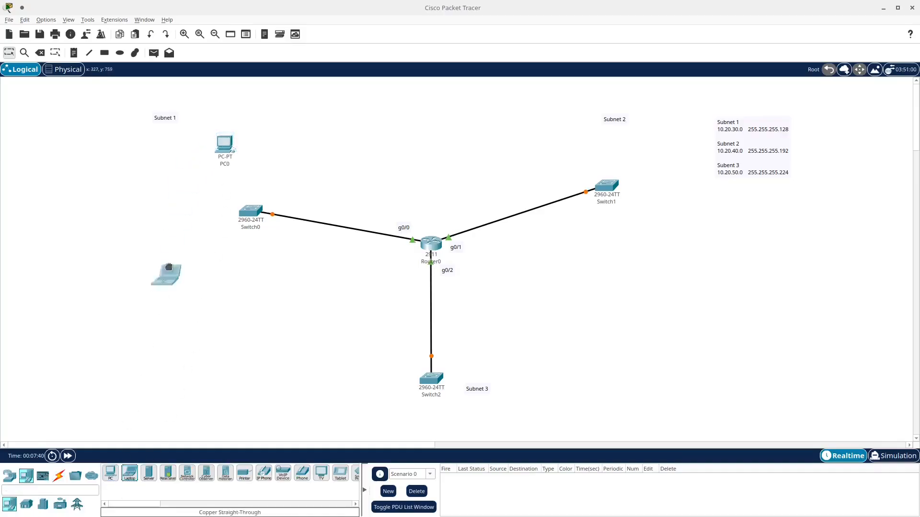
{"action": "left_click", "coordinate": [174, 244]}
- Place a PC above and left of Switch1 and a laptop just below Switch1 for Subnet 2
{"action": "left_click", "coordinate": [110, 474]}
{"action": "left_click", "coordinate": [531, 144]}
{"action": "left_click", "coordinate": [129, 474]}
{"action": "left_click", "coordinate": [635, 231]}
- Place two PCs side by side to the lower left of Switch2 for Subnet 3
{"action": "left_click", "coordinate": [111, 473]}
{"action": "left_click", "coordinate": [302, 400]}
{"action": "left_click", "coordinate": [111, 473]}
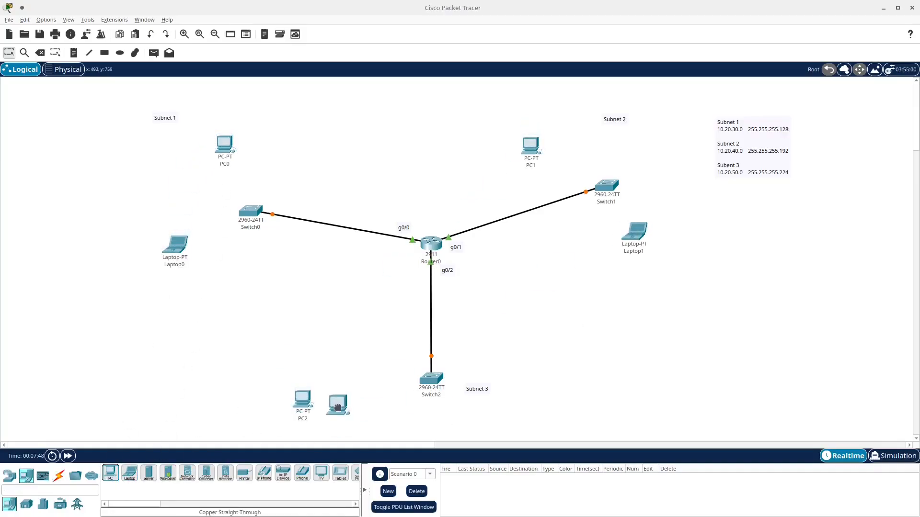
{"action": "left_click", "coordinate": [338, 407]}
- Connect PC0 and Laptop0 to Switch0 with copper straight-through cables
{"action": "left_click", "coordinate": [59, 476]}
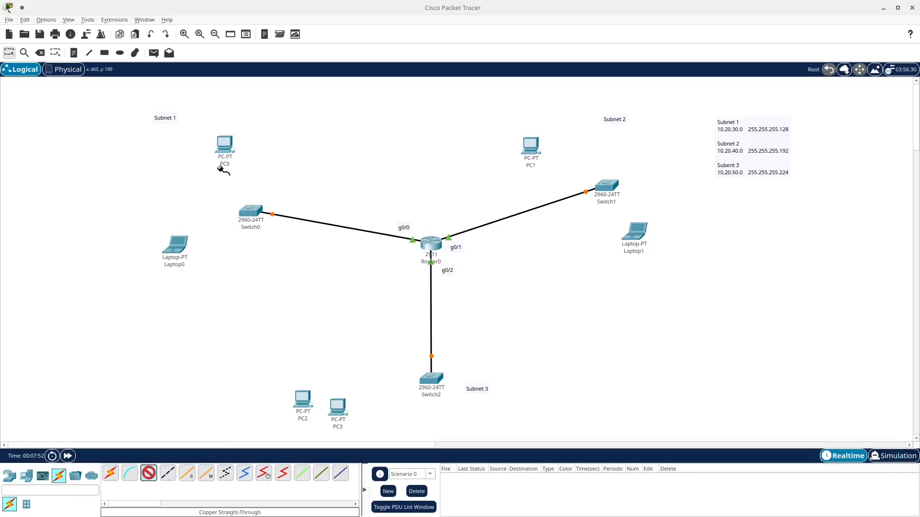
{"action": "left_click", "coordinate": [225, 145]}
{"action": "left_click", "coordinate": [254, 183]}
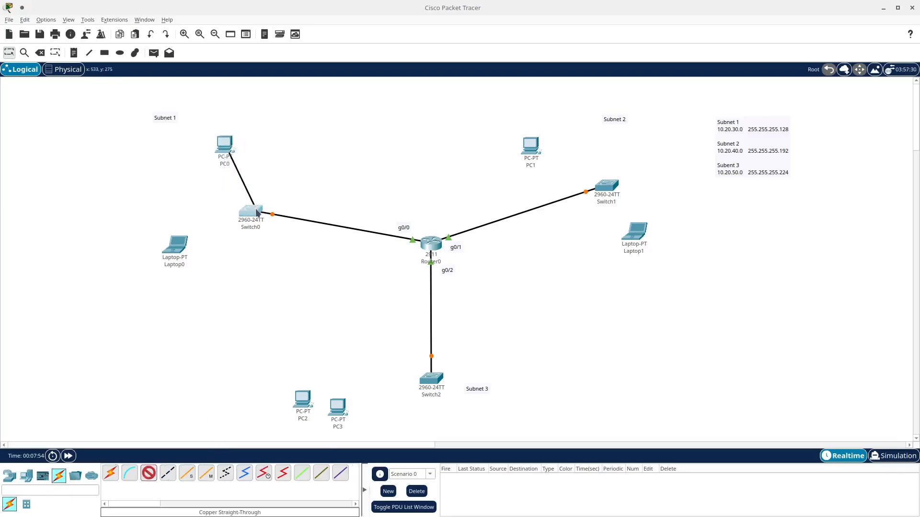
{"action": "left_click", "coordinate": [258, 211]}
{"action": "left_click", "coordinate": [273, 233]}
{"action": "left_click", "coordinate": [149, 473]}
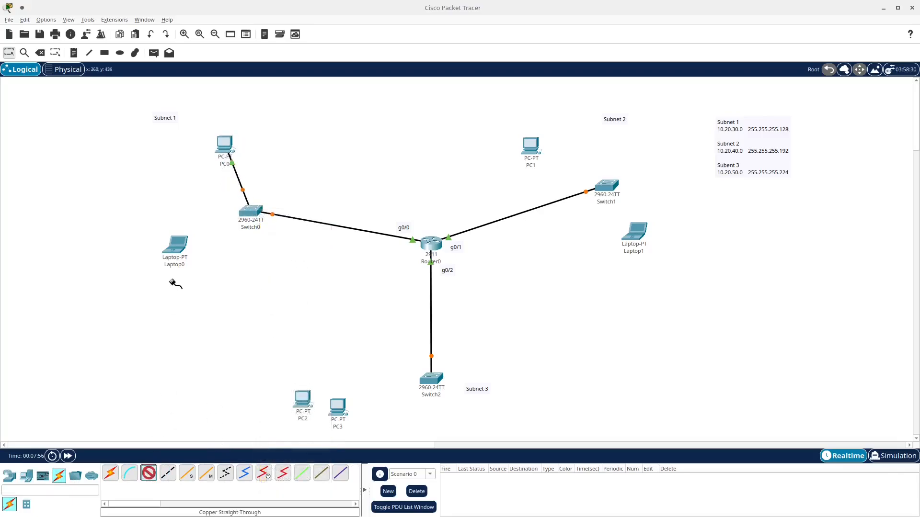
{"action": "left_click", "coordinate": [176, 248]}
{"action": "left_click", "coordinate": [230, 287]}
{"action": "left_click", "coordinate": [258, 210]}
{"action": "left_click", "coordinate": [278, 244]}
- Connect PC2 and PC3 to Switch2 with copper straight-through cables
{"action": "left_click", "coordinate": [308, 397]}
{"action": "left_click", "coordinate": [643, 88]}
{"action": "left_click", "coordinate": [149, 473]}
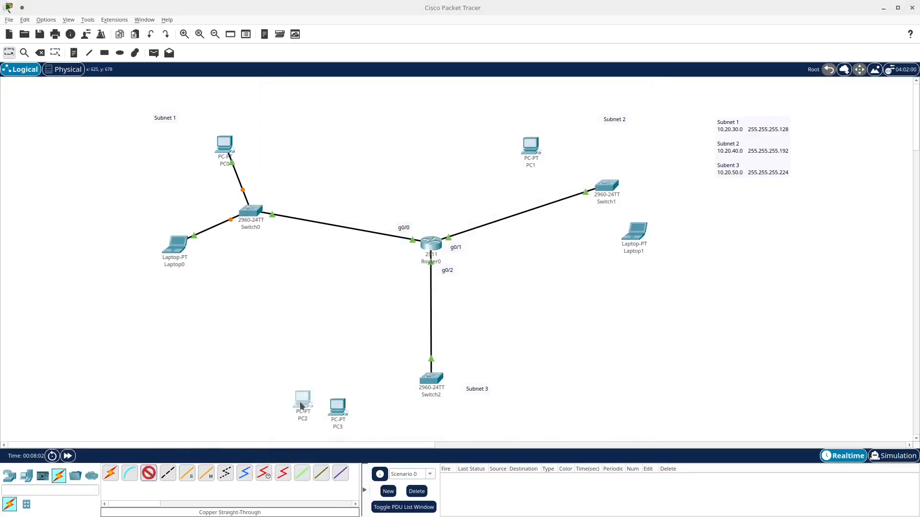
{"action": "left_click", "coordinate": [302, 401]}
{"action": "left_click", "coordinate": [330, 442]}
{"action": "left_click", "coordinate": [433, 382]}
{"action": "left_click", "coordinate": [460, 353]}
{"action": "left_click", "coordinate": [149, 473]}
{"action": "left_click", "coordinate": [338, 406]}
{"action": "left_click", "coordinate": [428, 383]}
{"action": "left_click", "coordinate": [455, 363]}
- Connect Laptop1 to Switch1 with a copper straight-through cable
{"action": "left_click", "coordinate": [149, 473]}
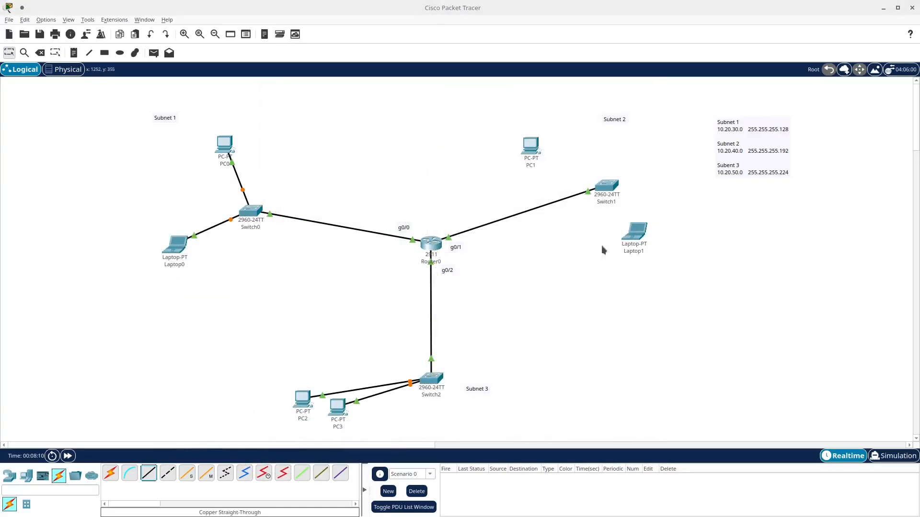
{"action": "left_click", "coordinate": [634, 233]}
{"action": "left_click", "coordinate": [653, 87]}
{"action": "left_click", "coordinate": [149, 473]}
{"action": "left_click", "coordinate": [635, 233]}
{"action": "left_click", "coordinate": [662, 272]}
{"action": "left_click", "coordinate": [607, 185]}
{"action": "left_click", "coordinate": [632, 214]}
- Connect PC1 to Switch1 with a copper straight-through cable
{"action": "left_click", "coordinate": [149, 473]}
{"action": "left_click", "coordinate": [531, 145]}
{"action": "left_click", "coordinate": [556, 185]}
{"action": "left_click", "coordinate": [603, 186]}
{"action": "left_click", "coordinate": [627, 214]}
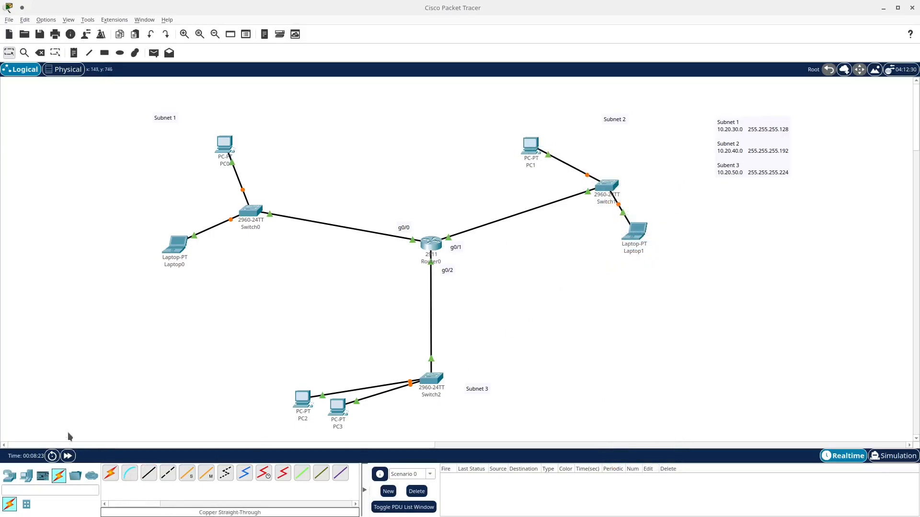
- Fast-forward the simulation time several times to bring up the switch links to the end devices
{"action": "left_click", "coordinate": [68, 456]}
{"action": "left_click", "coordinate": [69, 456]}
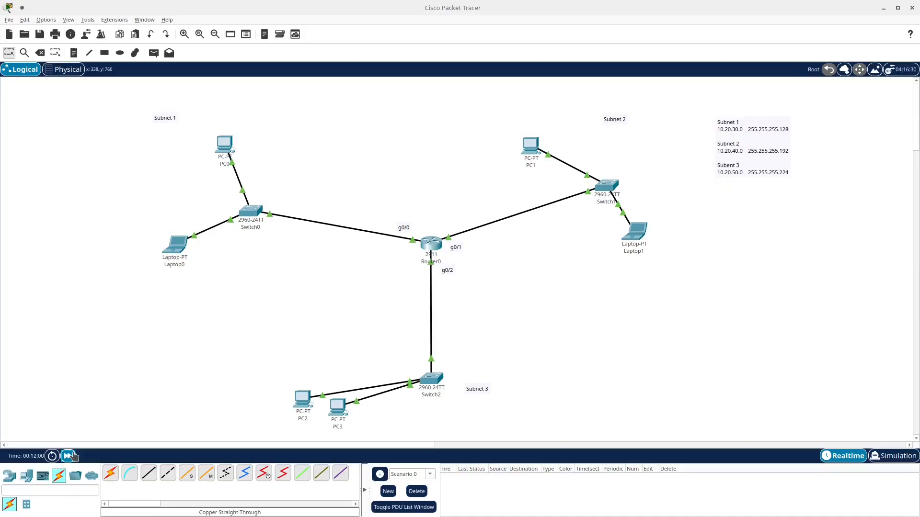
{"action": "left_click", "coordinate": [68, 457]}
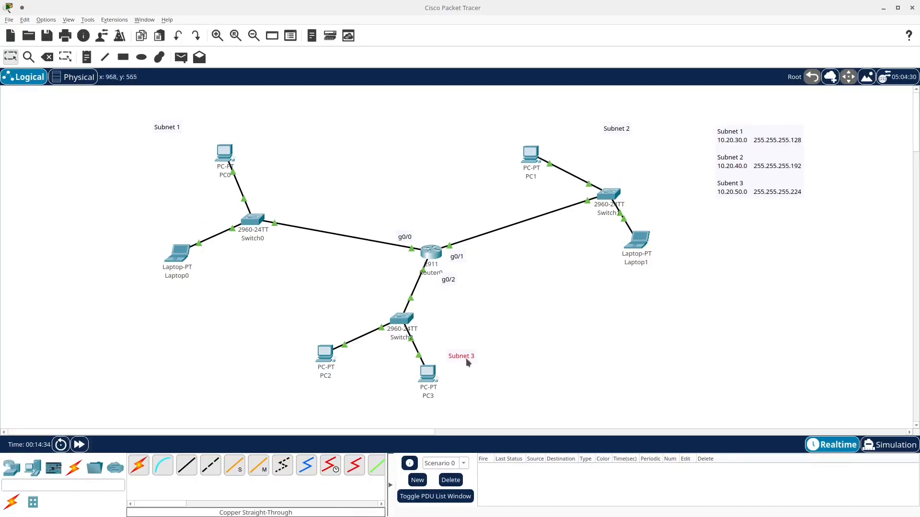
- Shift the Subnet 3 label slightly down and right, and place a server above Switch0, right of PC0
{"action": "left_click_drag", "start_coordinate": [467, 362], "coordinate": [478, 370]}
{"action": "left_click", "coordinate": [15, 469]}
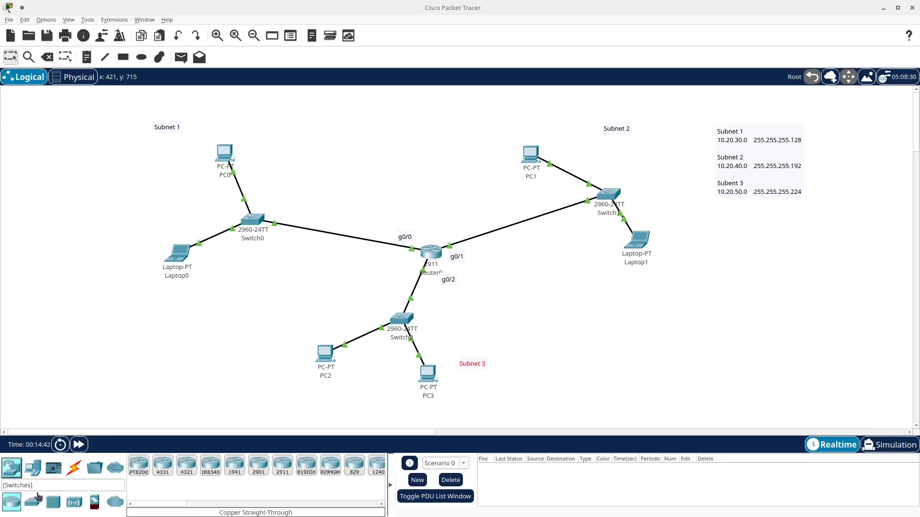
{"action": "left_click", "coordinate": [32, 467]}
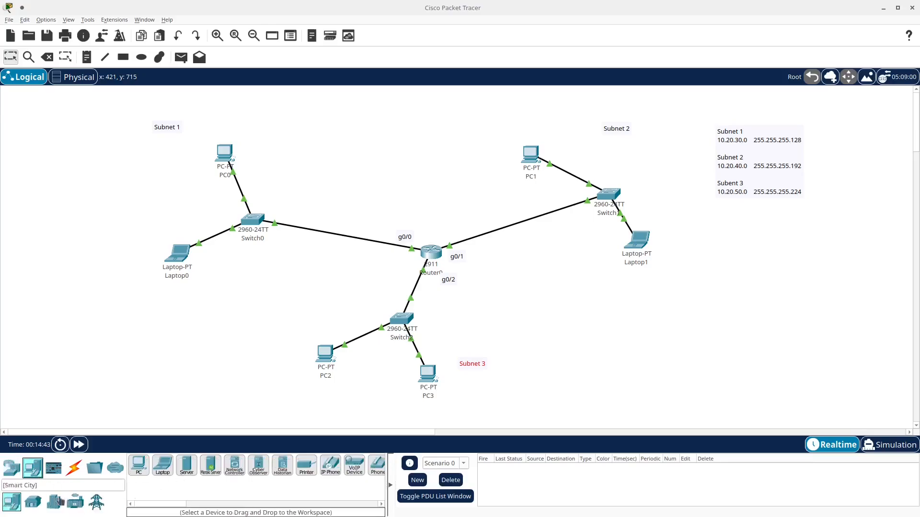
{"action": "left_click", "coordinate": [190, 471]}
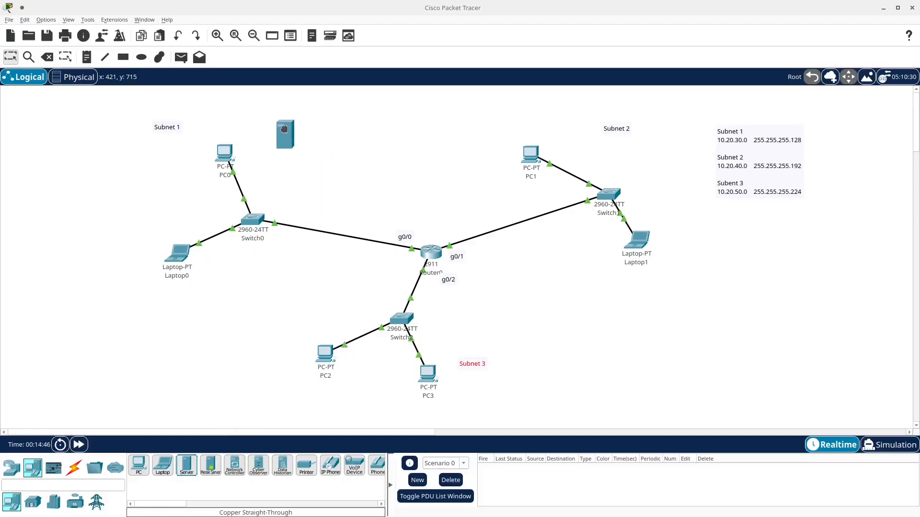
{"action": "left_click", "coordinate": [284, 129]}
- Connect Server0's FastEthernet0 port to Switch0 with a copper straight-through cable and fast-forward the simulation time
{"action": "left_click", "coordinate": [73, 468]}
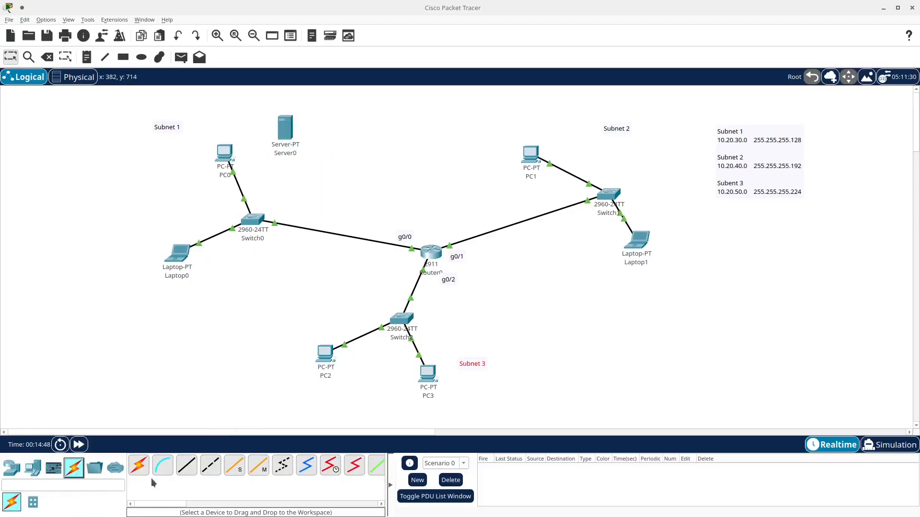
{"action": "left_click", "coordinate": [187, 465]}
{"action": "left_click", "coordinate": [284, 131]}
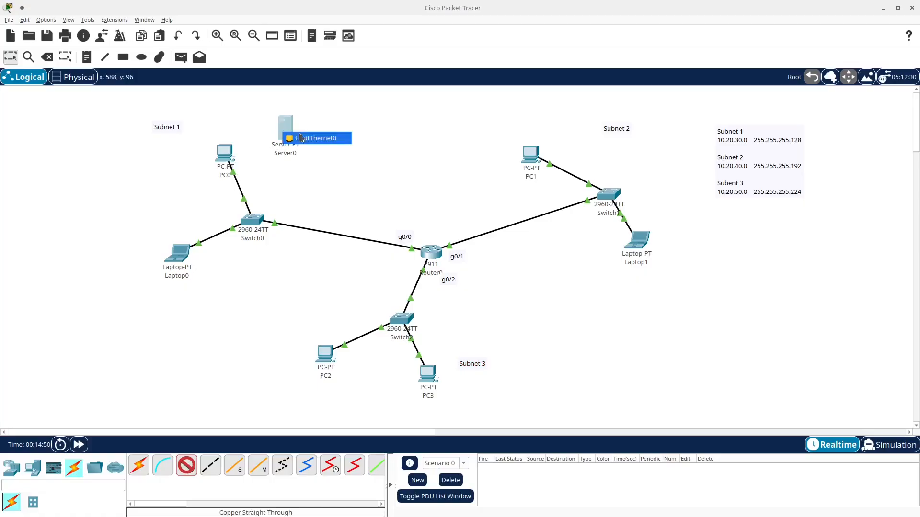
{"action": "left_click", "coordinate": [300, 138]}
{"action": "left_click", "coordinate": [252, 220]}
{"action": "left_click", "coordinate": [292, 246]}
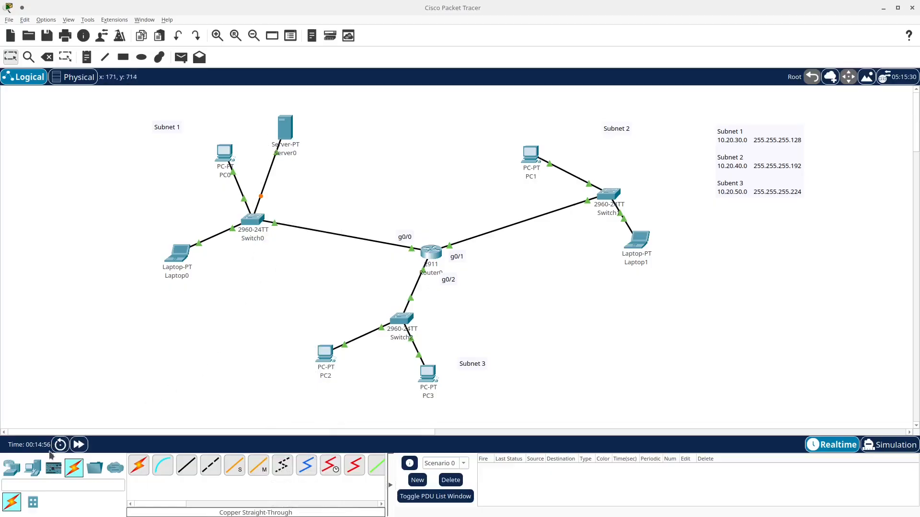
{"action": "left_click", "coordinate": [79, 445]}
{"action": "left_click", "coordinate": [286, 128]}
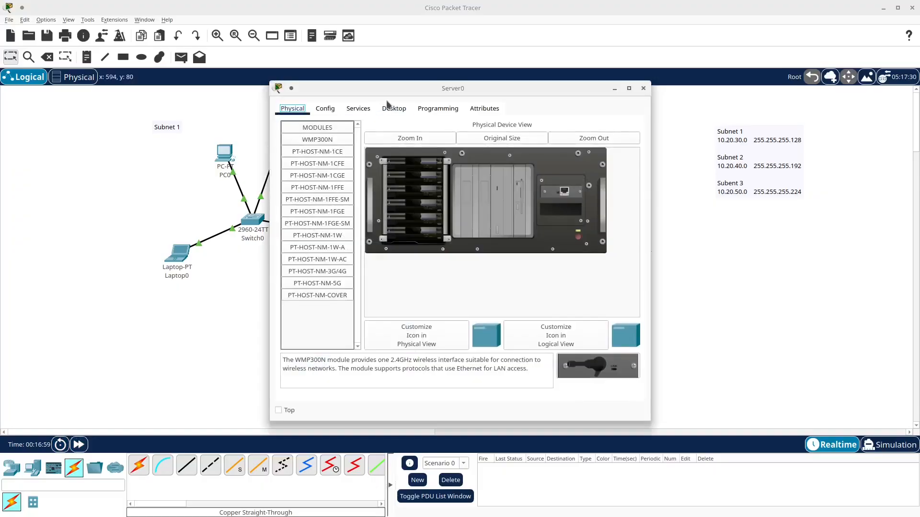
{"action": "left_click_drag", "start_coordinate": [399, 90], "coordinate": [607, 111]}
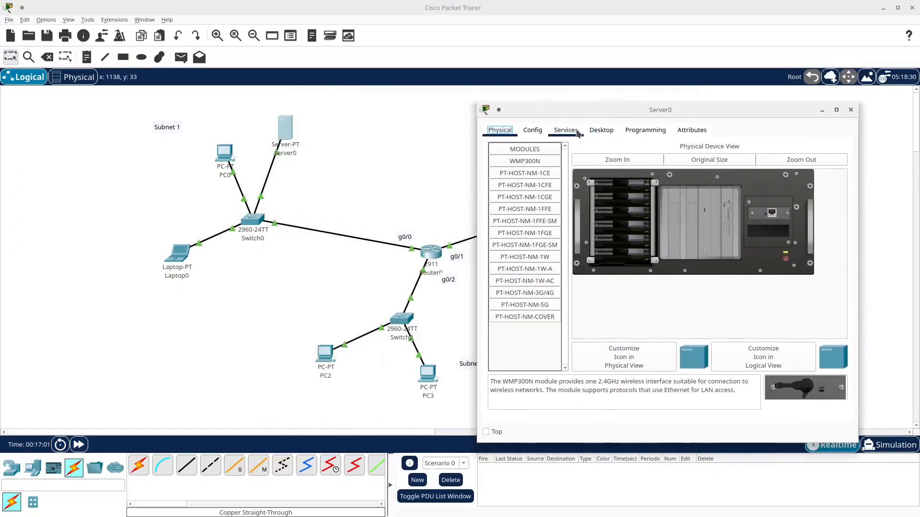
{"action": "left_click", "coordinate": [850, 109]}
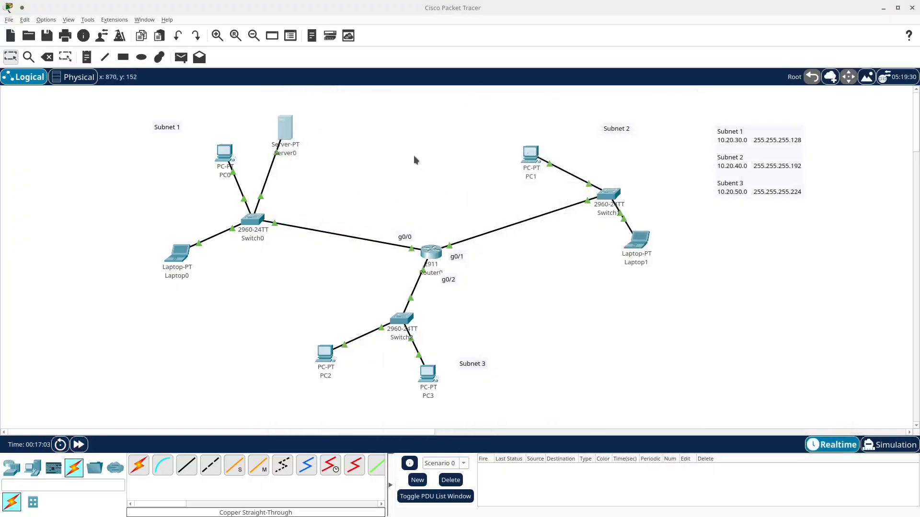
- Give Server0 the static IPv4 address 10.20.30.2 with subnet mask 255.255.255.128
{"action": "left_click", "coordinate": [283, 131]}
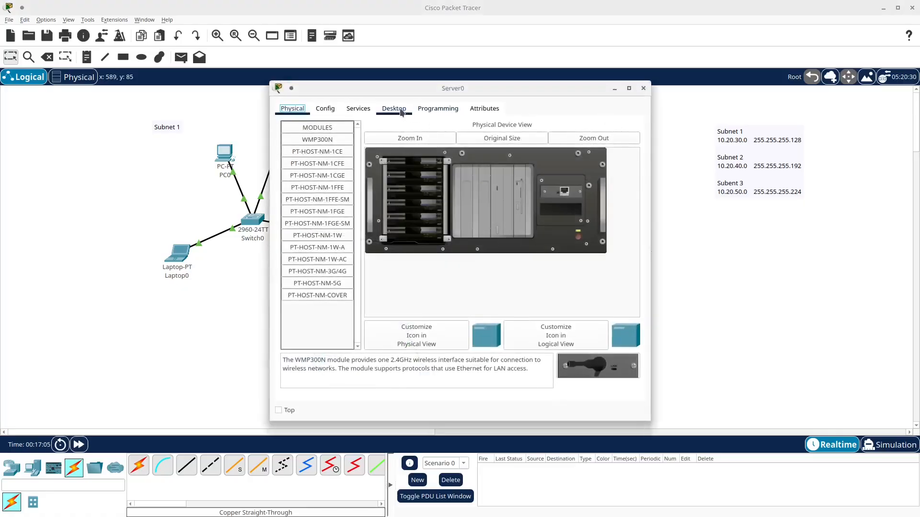
{"action": "left_click", "coordinate": [394, 108]}
{"action": "left_click_drag", "start_coordinate": [401, 91], "coordinate": [621, 70]}
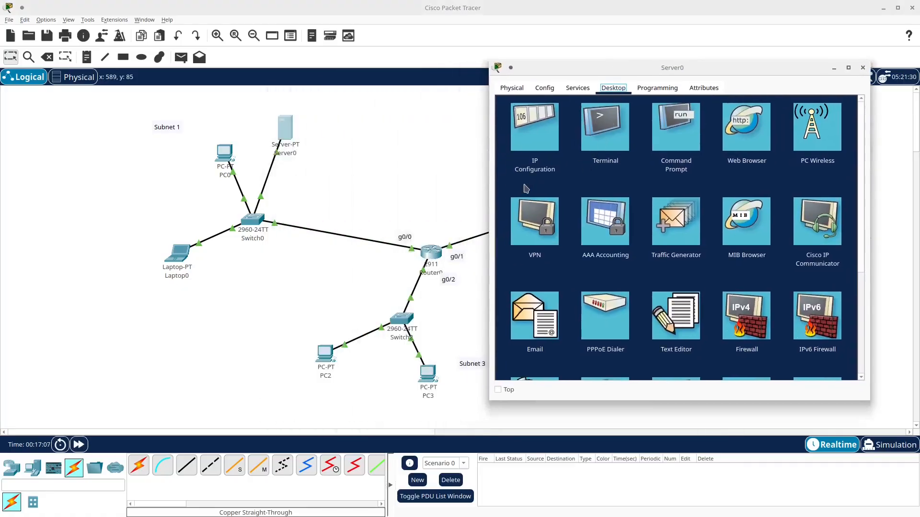
{"action": "left_click", "coordinate": [528, 131]}
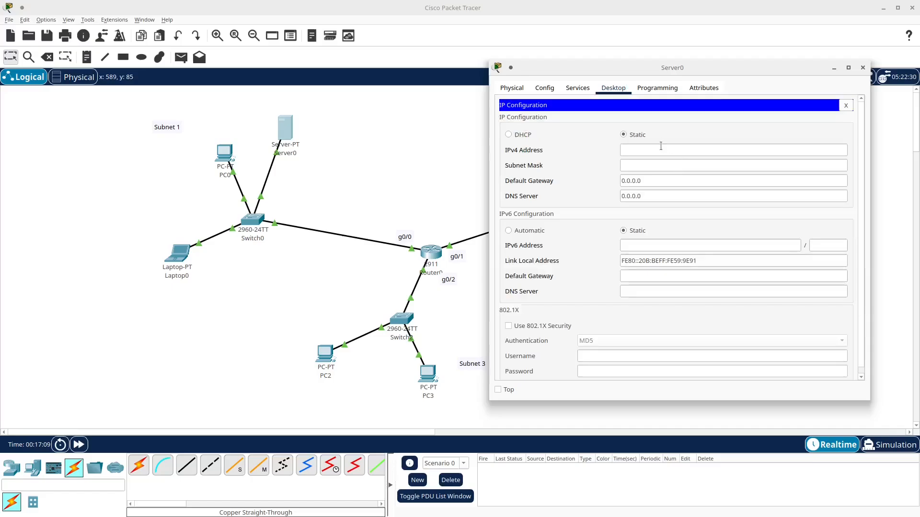
{"action": "left_click", "coordinate": [647, 149]}
{"action": "left_click_drag", "start_coordinate": [630, 67], "coordinate": [663, 166]}
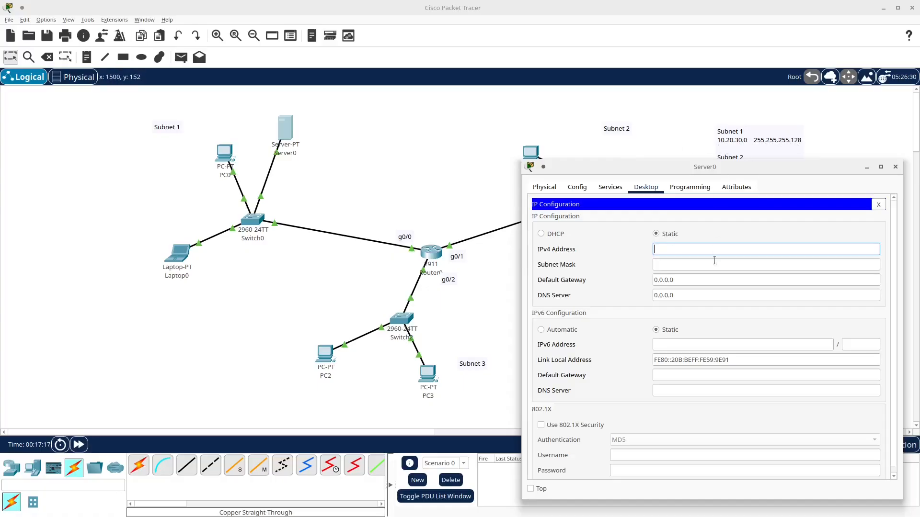
{"action": "type", "text": "10.20.30.0"}
{"action": "key", "text": "BackSpace"}
{"action": "left_click", "coordinate": [700, 264]}
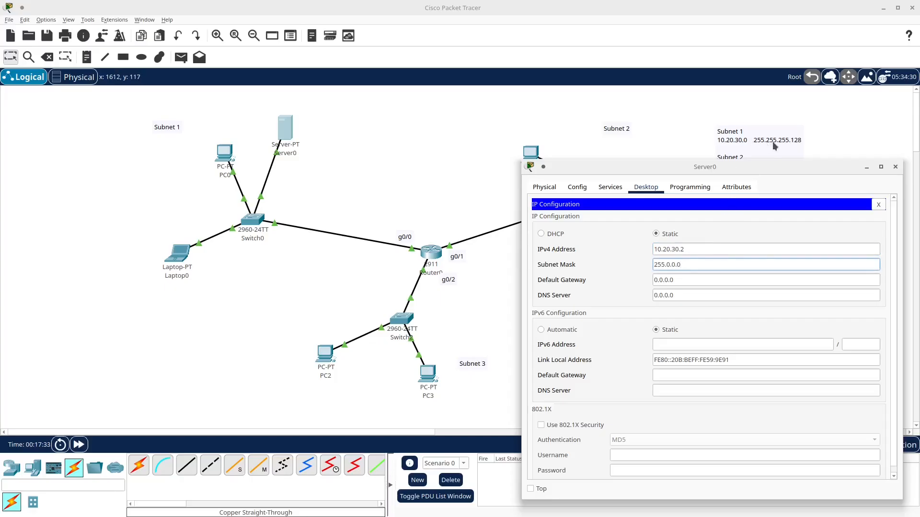
{"action": "left_click_drag", "start_coordinate": [678, 265], "coordinate": [665, 268]}
{"action": "type", "text": "255.255.128"}
- Set Server0's IPv4 default gateway to 10.20.30.1 and close its IP configuration
{"action": "left_click", "coordinate": [419, 249]}
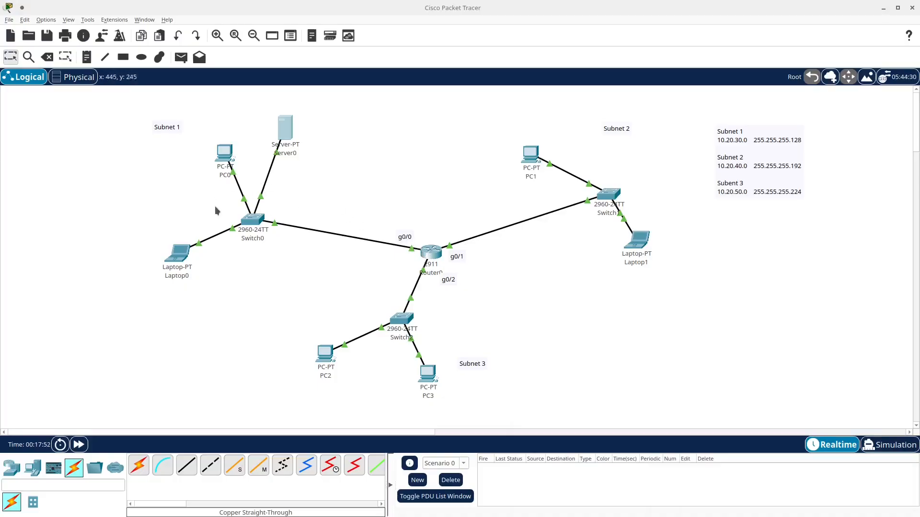
{"action": "key", "text": "alt+Tab"}
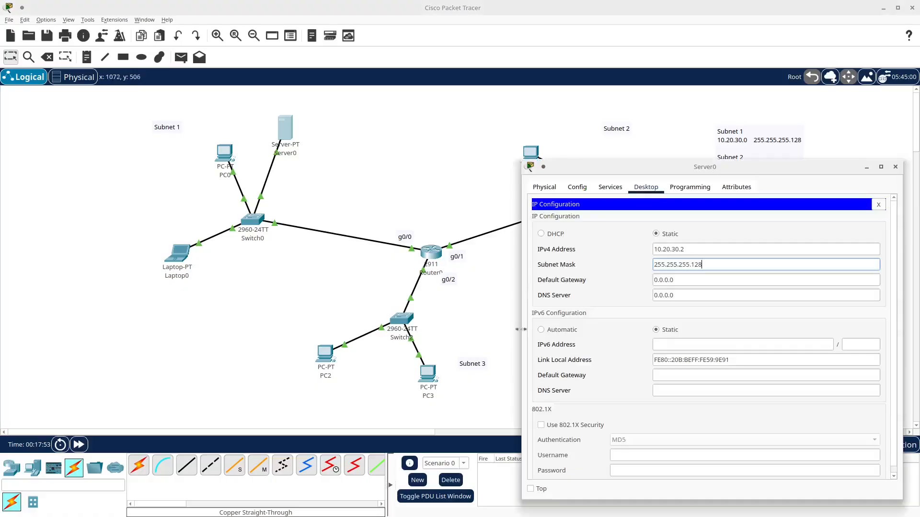
{"action": "left_click", "coordinate": [694, 278]}
{"action": "key", "text": "ctrl+a"}
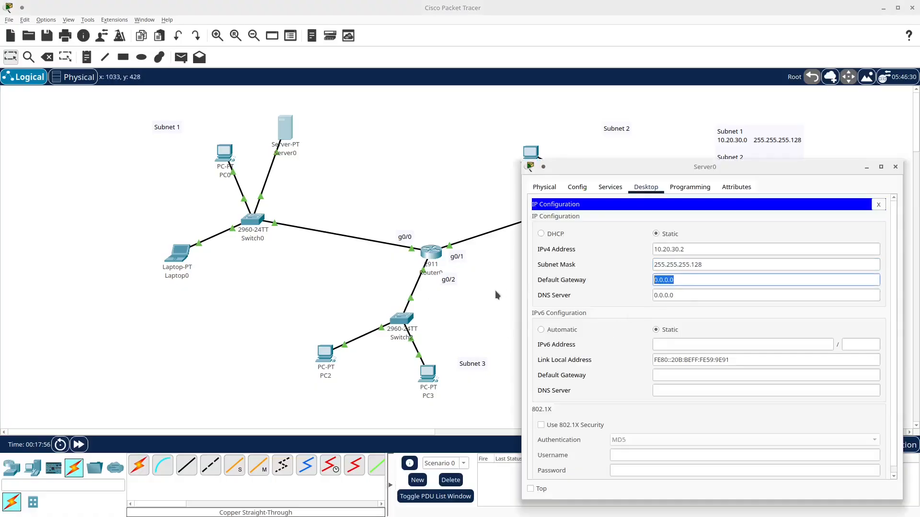
{"action": "type", "text": "10"}
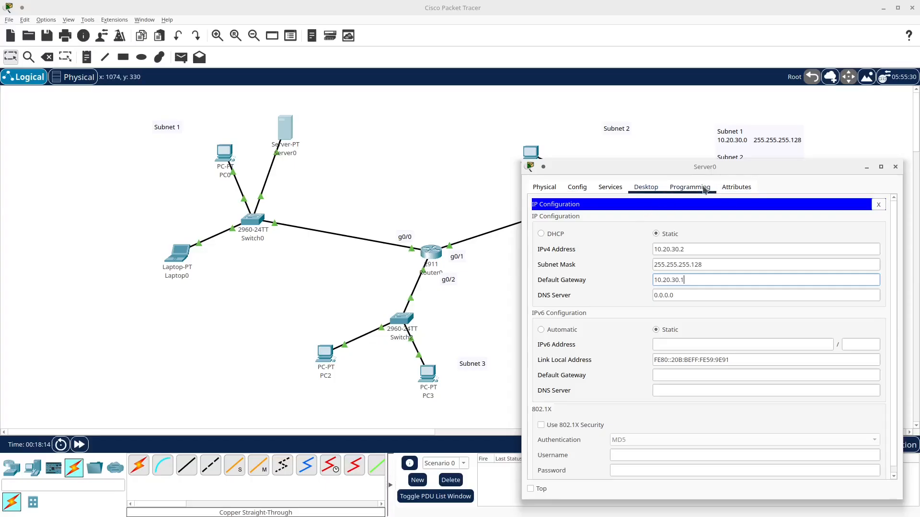
{"action": "left_click", "coordinate": [879, 205]}
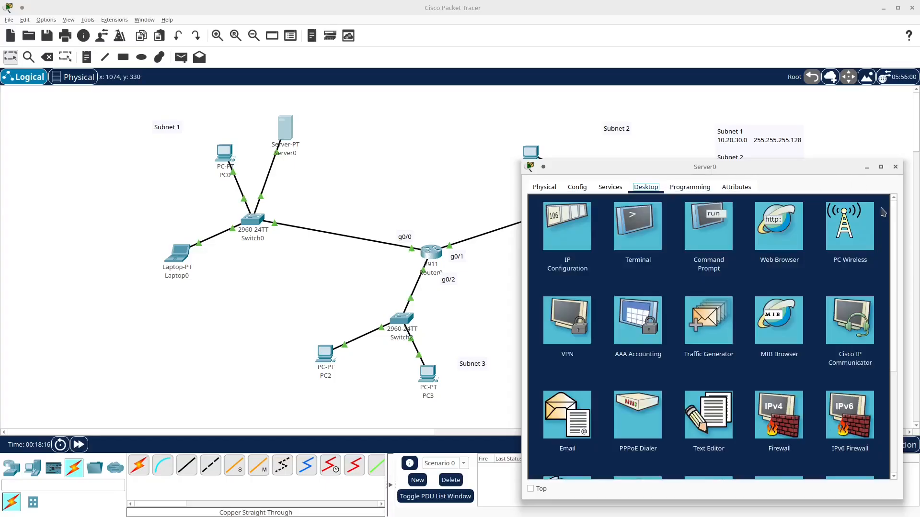
- Ping the Subnet 1 gateway 10.20.30.1 from Server0's command prompt
{"action": "left_click", "coordinate": [705, 235]}
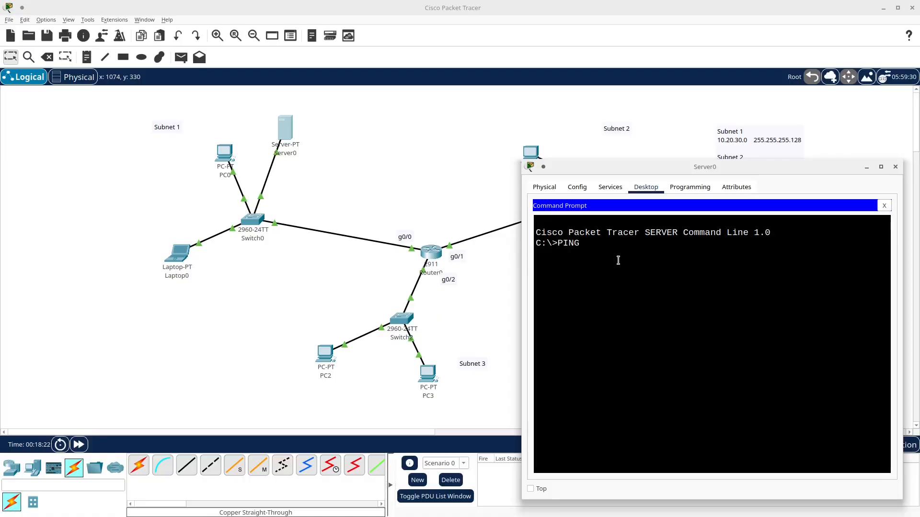
{"action": "key", "text": "BackSpace"}
{"action": "key", "text": "BackSpace"}
{"action": "key", "text": "BackSpace"}
{"action": "type", "text": "ping"}
{"action": "key", "text": "Return"}
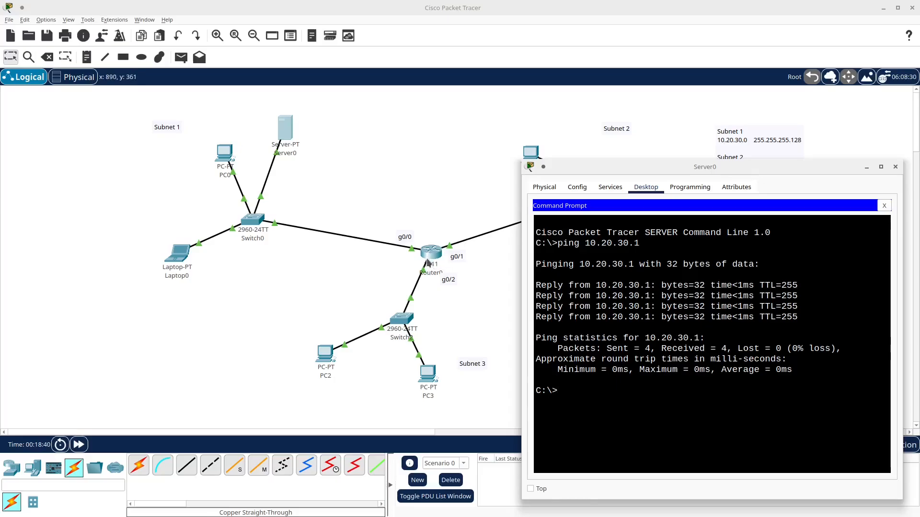
- Ping the Subnet 2 gateway 10.20.40.1 from Server0 and close the command prompt
{"action": "type", "text": "ping 10.20.30.1"}
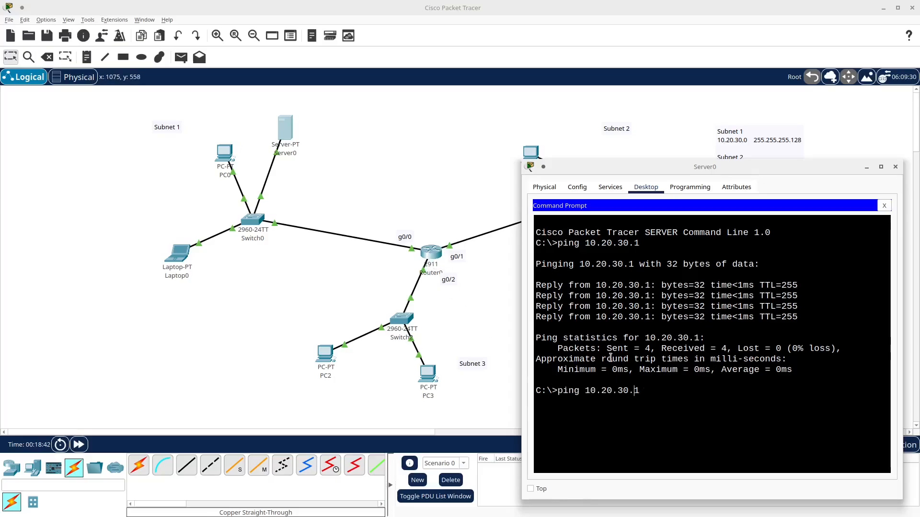
{"action": "key", "text": "BackSpace"}
{"action": "type", "text": "4"}
{"action": "key", "text": "Return"}
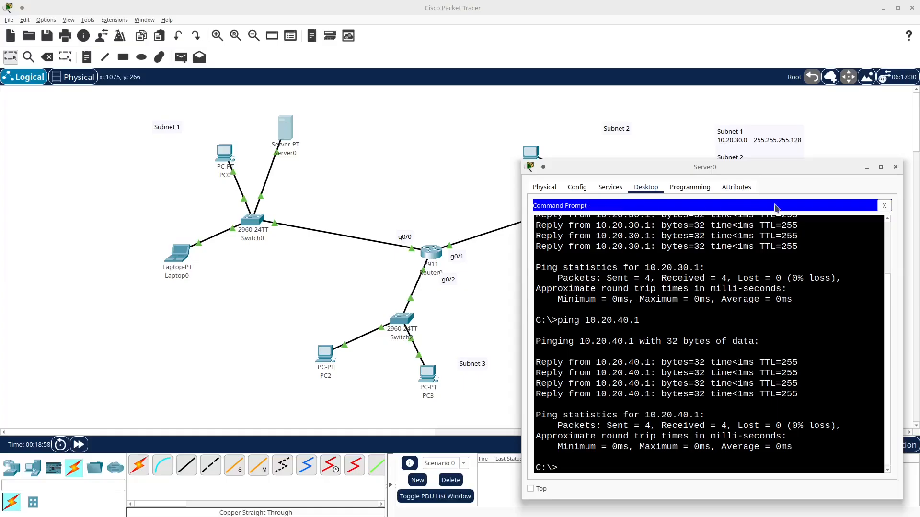
{"action": "left_click", "coordinate": [884, 206]}
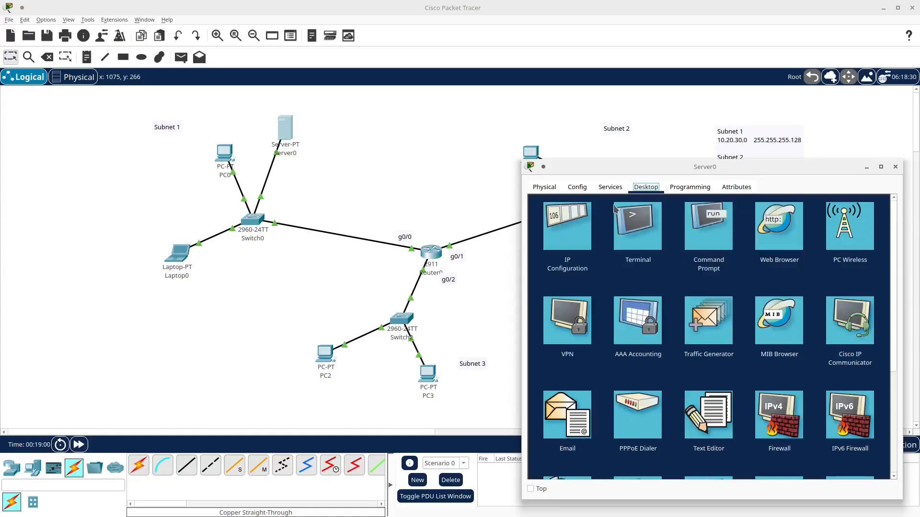
- Turn on the DHCP service for Server0's FastEthernet0 interface
{"action": "left_click_drag", "start_coordinate": [582, 167], "coordinate": [438, 124]}
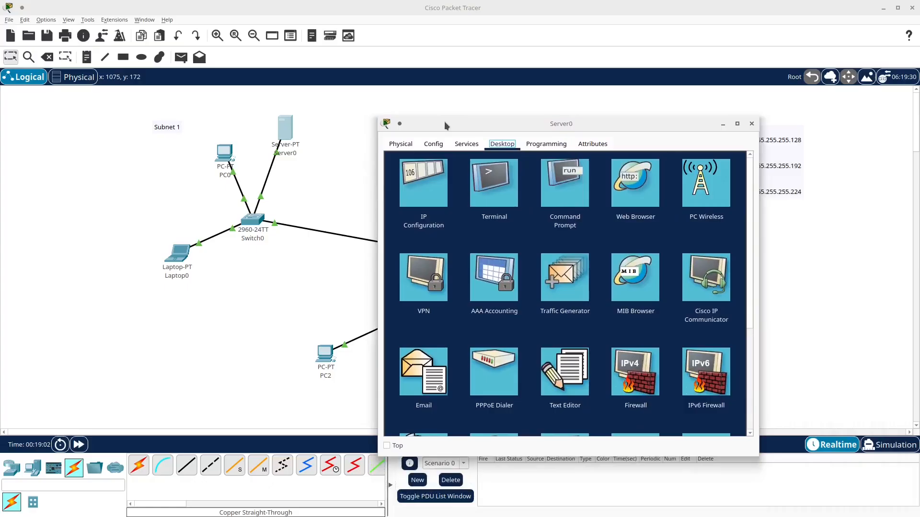
{"action": "left_click", "coordinate": [467, 146]}
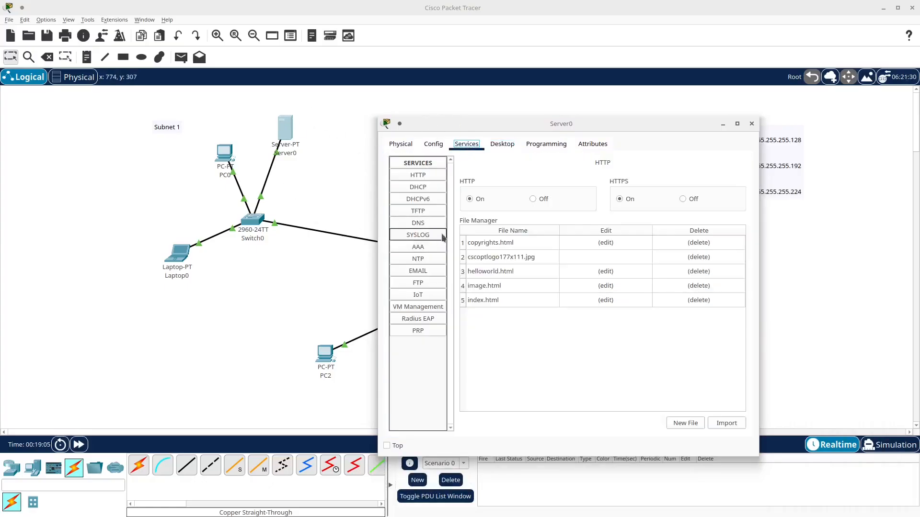
{"action": "left_click", "coordinate": [418, 187]}
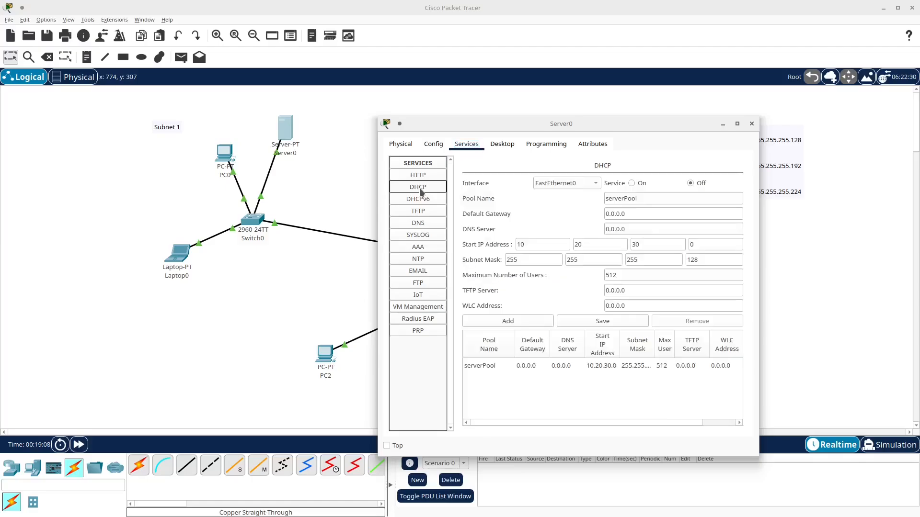
{"action": "left_click", "coordinate": [632, 184]}
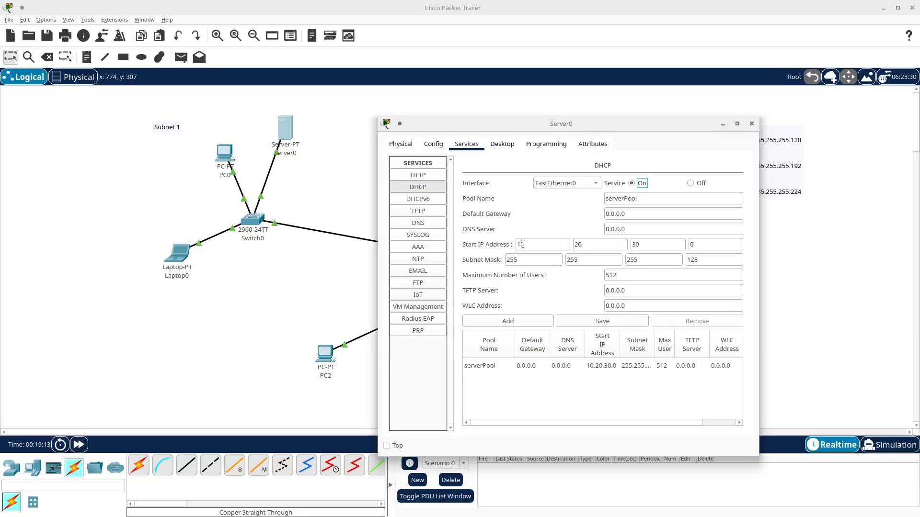
- Check the serverPool's start address and subnet mask fields, and set the start IP address to 10.20.30.10
{"action": "left_click", "coordinate": [594, 244]}
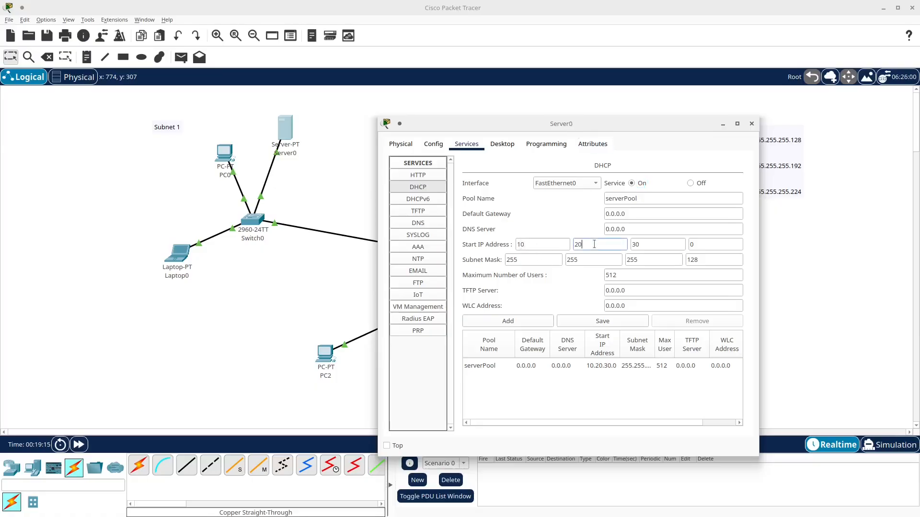
{"action": "left_click", "coordinate": [654, 242]}
{"action": "left_click", "coordinate": [701, 243]}
{"action": "left_click", "coordinate": [548, 259]}
{"action": "left_click", "coordinate": [618, 260]}
{"action": "left_click", "coordinate": [671, 259]}
{"action": "left_click", "coordinate": [702, 260]}
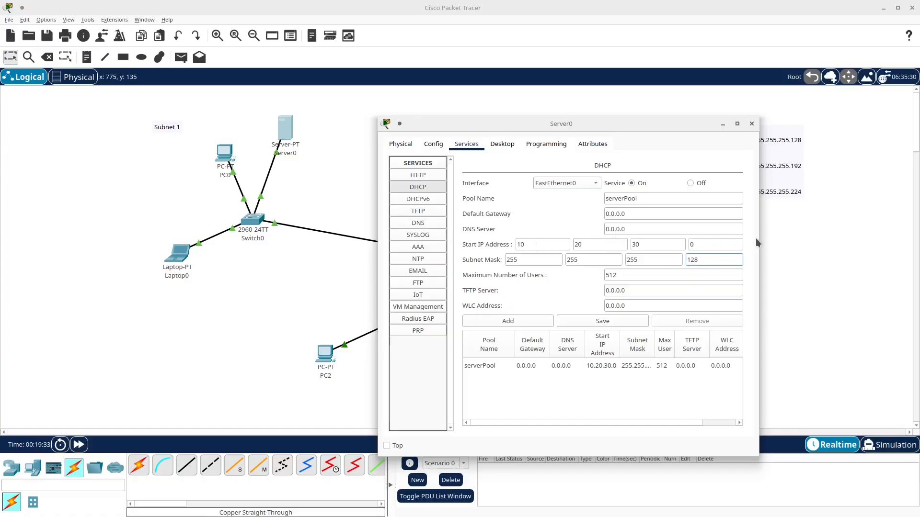
{"action": "left_click", "coordinate": [713, 245]}
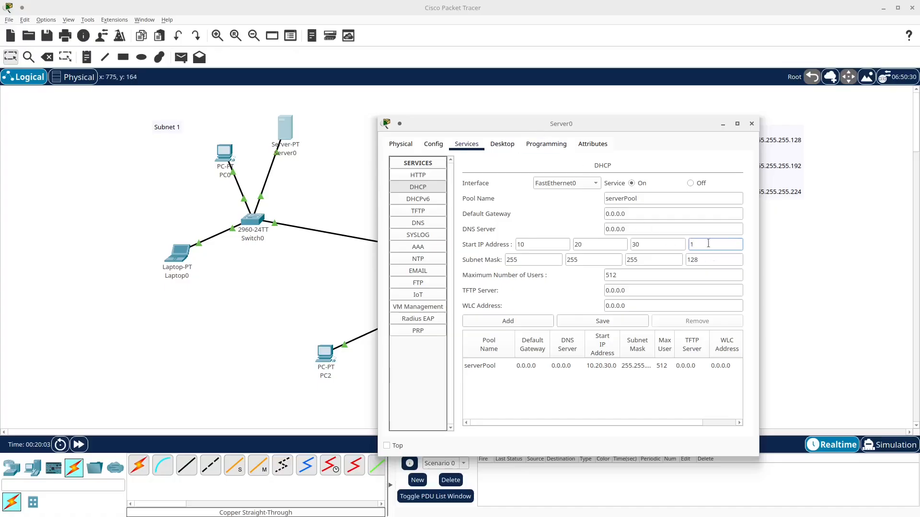
{"action": "type", "text": "0"}
- Set the serverPool's default gateway to 10.20.30.1, save the pool and close Server0's window
{"action": "left_click", "coordinate": [655, 213]}
{"action": "left_click_drag", "start_coordinate": [620, 214], "coordinate": [533, 214]}
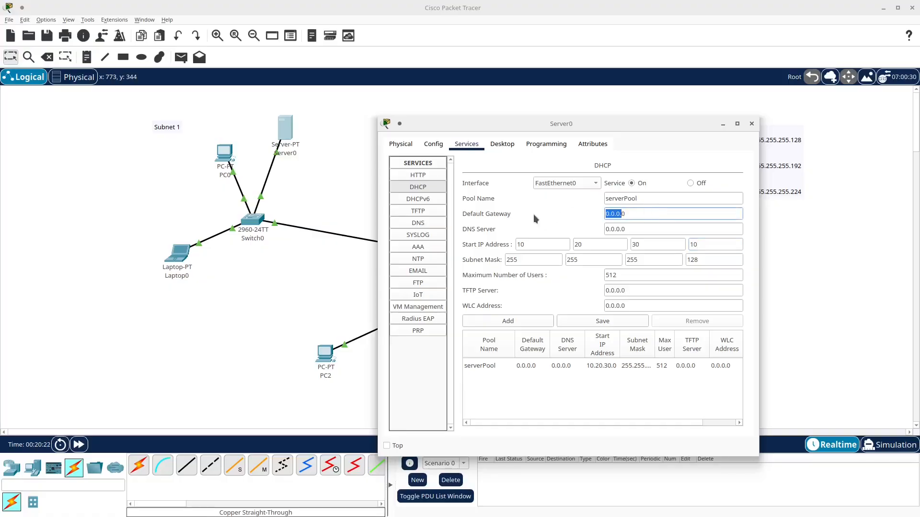
{"action": "key", "text": "BackSpace"}
{"action": "type", "text": "10.20.30.1"}
{"action": "left_click", "coordinate": [608, 322]}
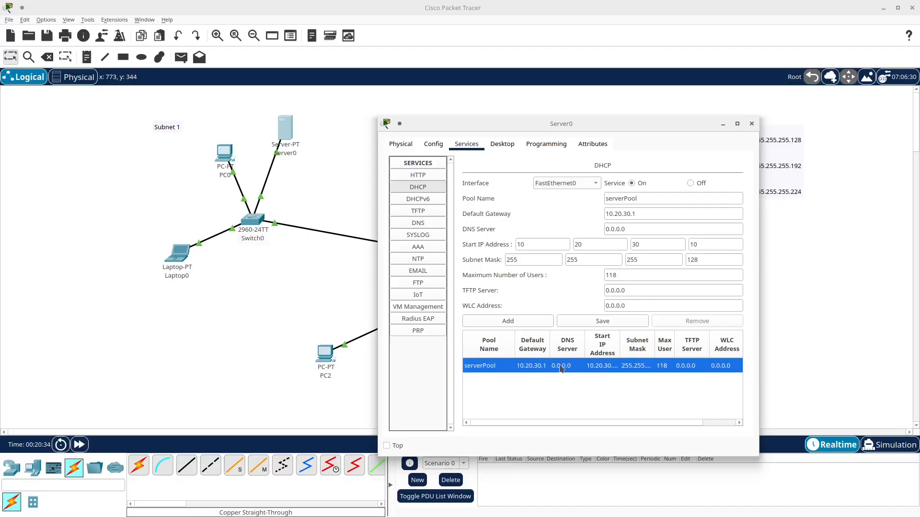
{"action": "left_click", "coordinate": [751, 124]}
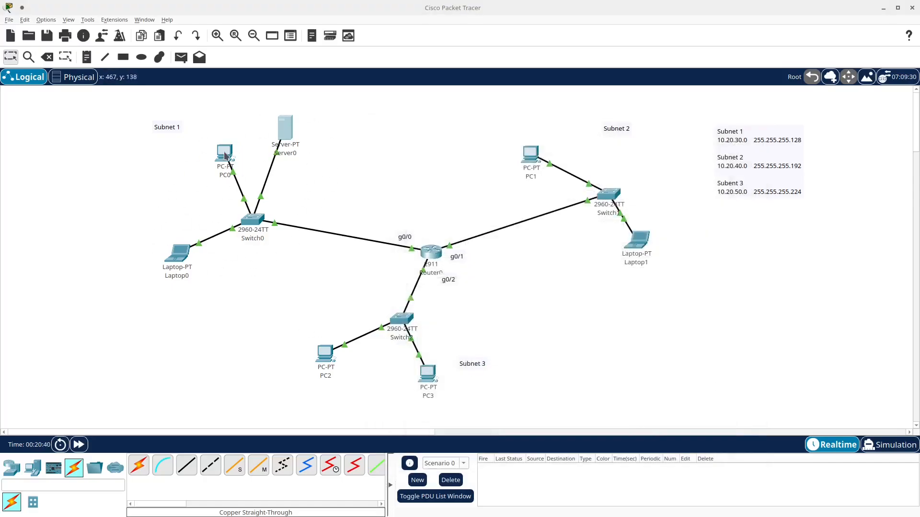
- Switch PC0's IP configuration to DHCP and close its window
{"action": "mouse_move", "coordinate": [225, 156]}
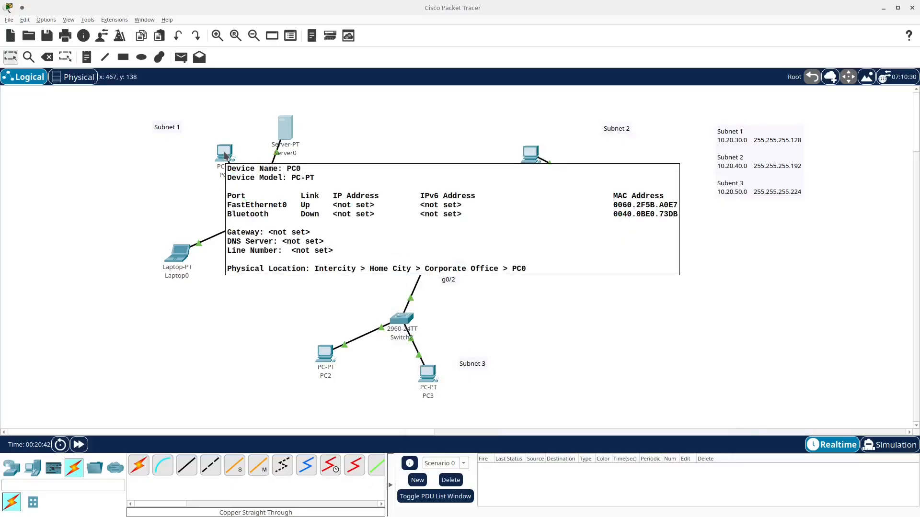
{"action": "left_click", "coordinate": [226, 156]}
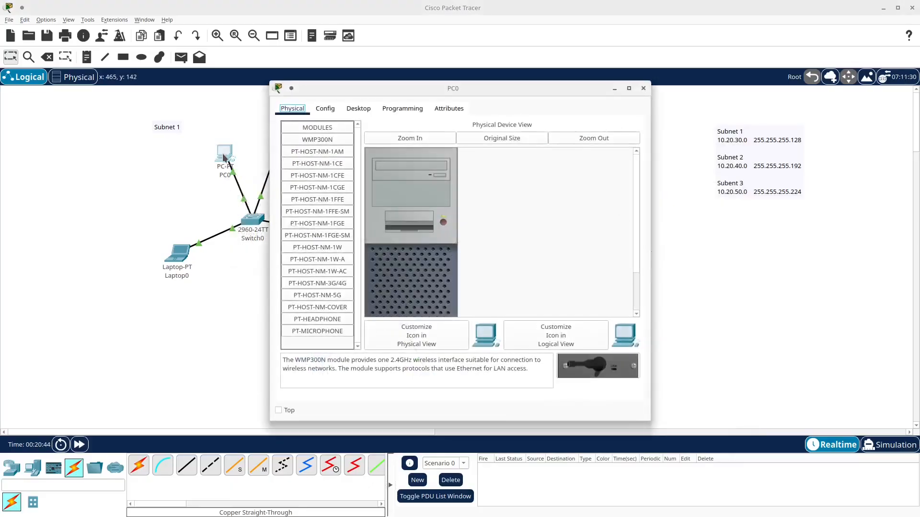
{"action": "left_click", "coordinate": [358, 109]}
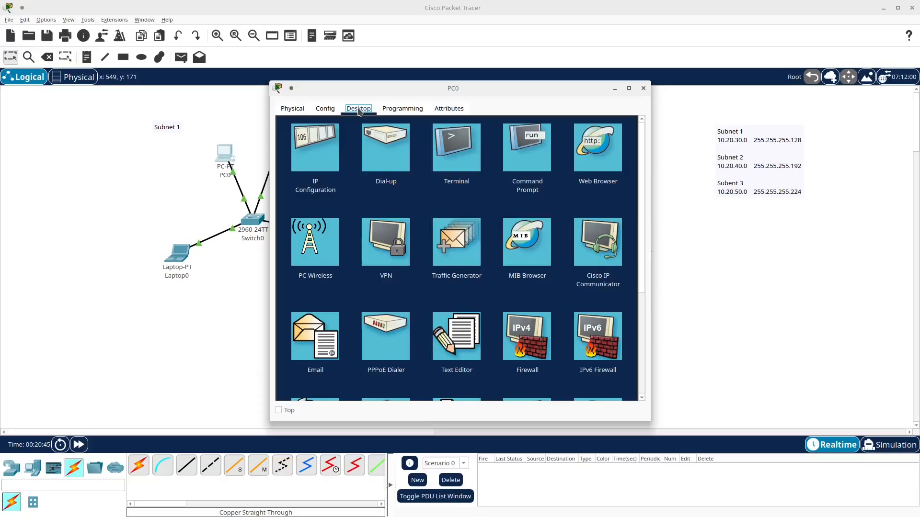
{"action": "left_click", "coordinate": [333, 144]}
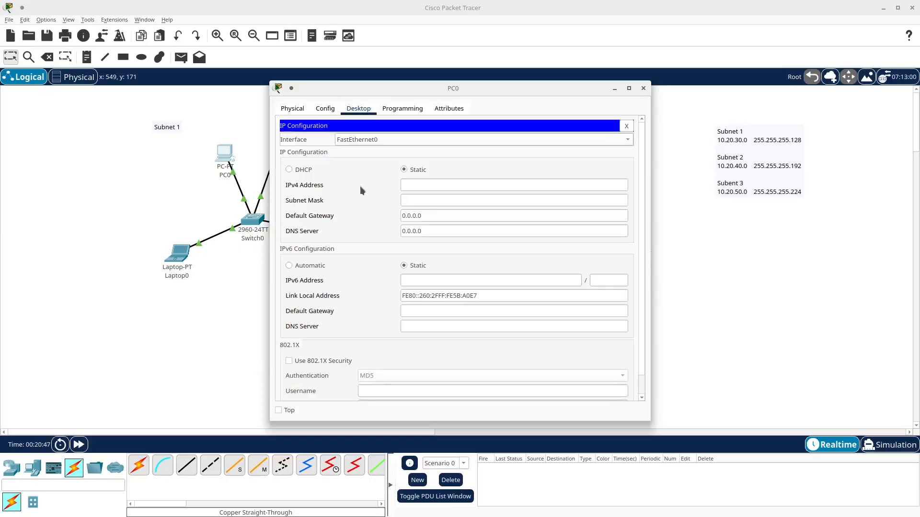
{"action": "left_click", "coordinate": [301, 171]}
{"action": "left_click_drag", "start_coordinate": [465, 87], "coordinate": [561, 85]}
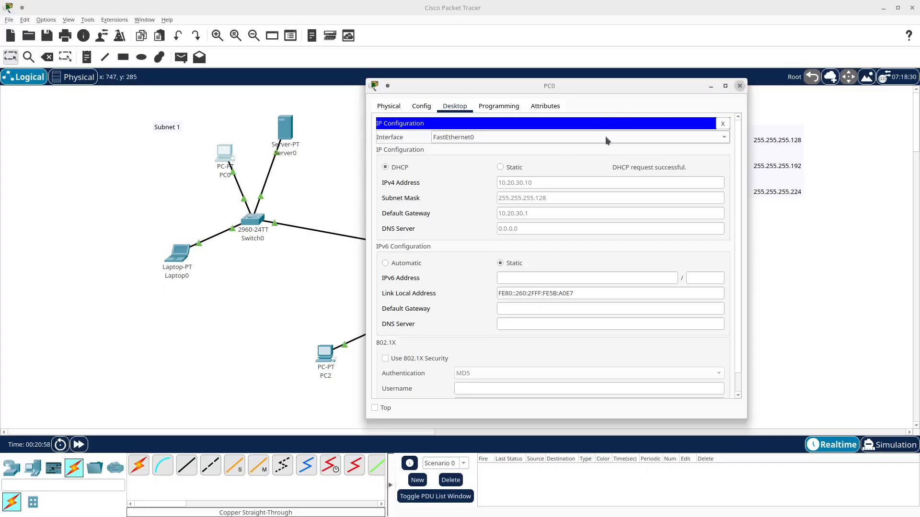
{"action": "left_click", "coordinate": [739, 86]}
- Switch Laptop0's IP configuration to DHCP and close its window
{"action": "left_click", "coordinate": [179, 253]}
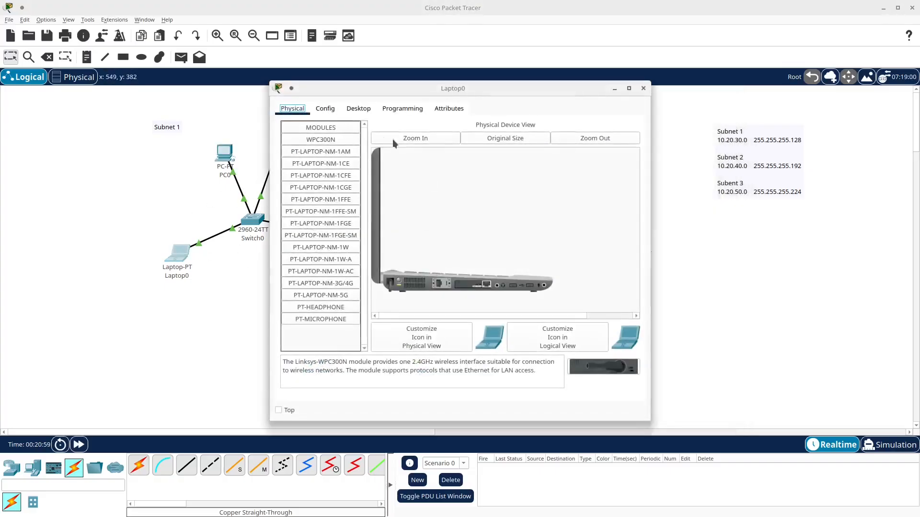
{"action": "left_click", "coordinate": [360, 115]}
{"action": "left_click", "coordinate": [324, 157]}
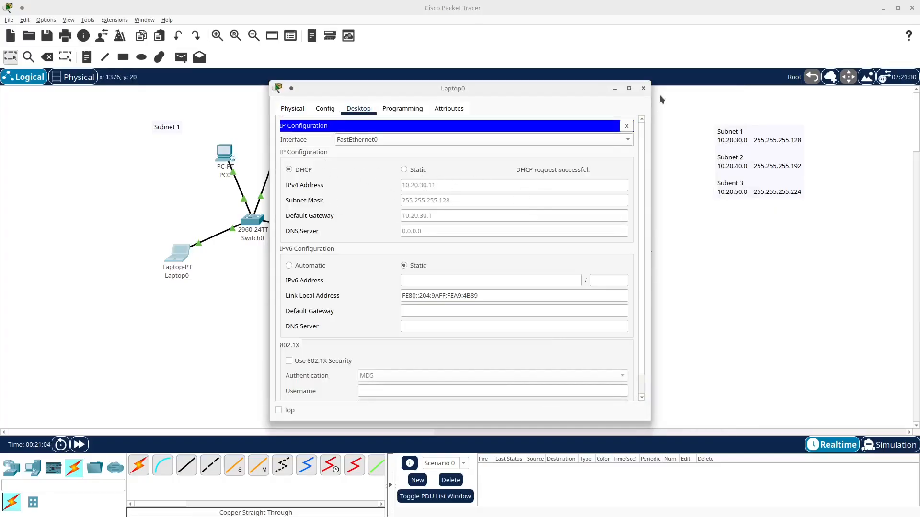
{"action": "left_click", "coordinate": [644, 89]}
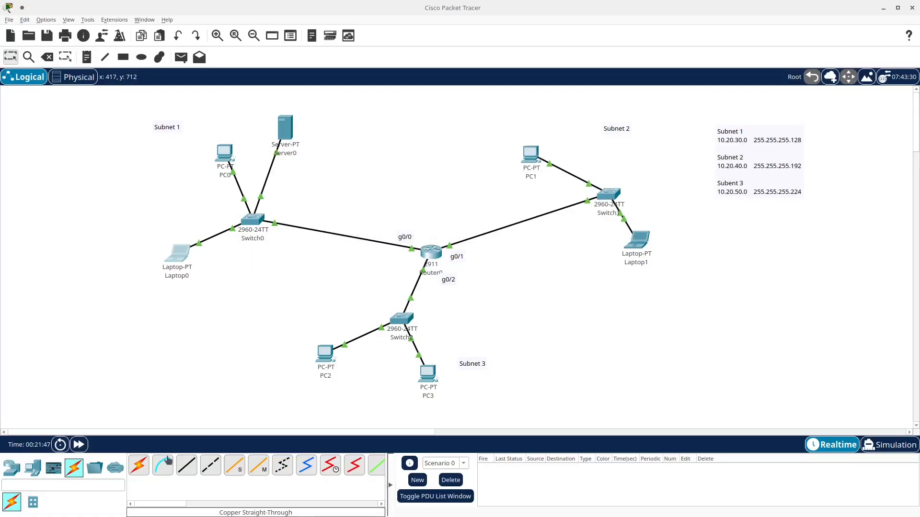
- Place an additional PC in Subnet 1, below Laptop0
{"action": "left_click", "coordinate": [32, 467]}
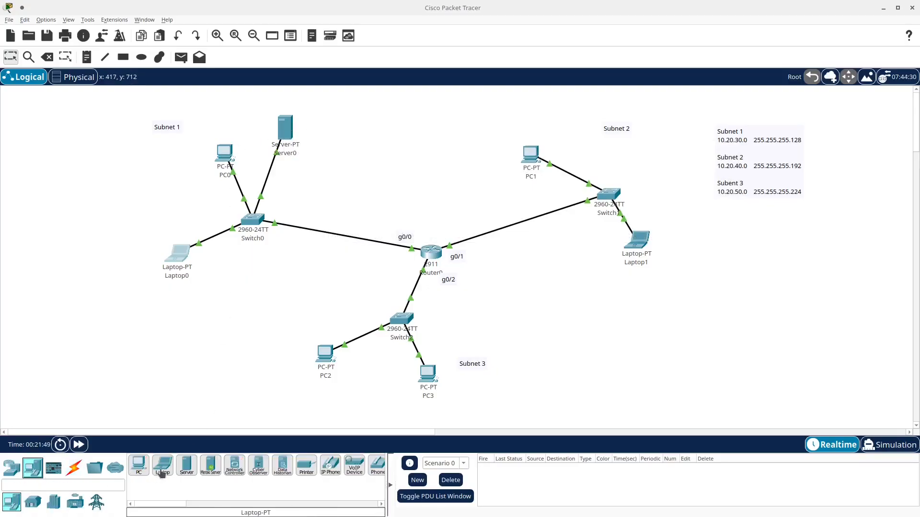
{"action": "left_click", "coordinate": [138, 465]}
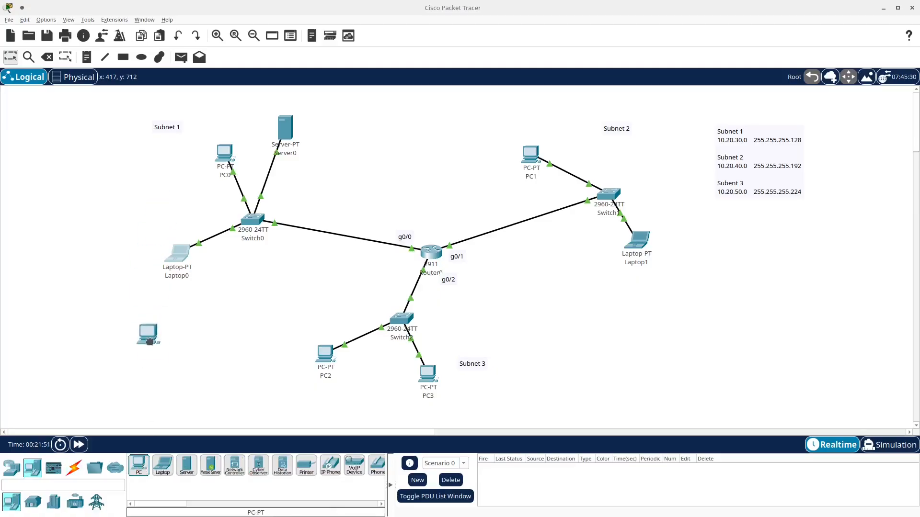
{"action": "left_click", "coordinate": [178, 336]}
- Connect PC4's FastEthernet0 port to a free FastEthernet port on Switch0 with a copper straight-through cable
{"action": "left_click", "coordinate": [74, 467]}
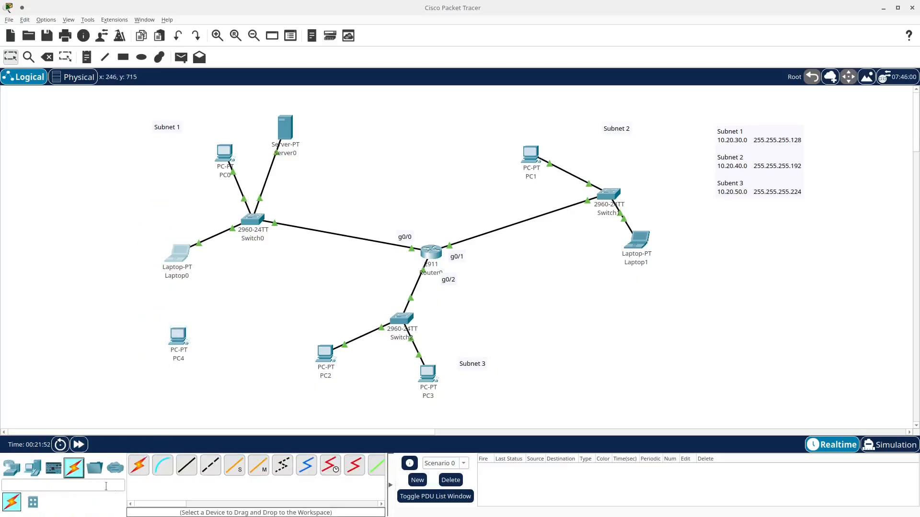
{"action": "left_click", "coordinate": [187, 465]}
{"action": "left_click", "coordinate": [177, 337]}
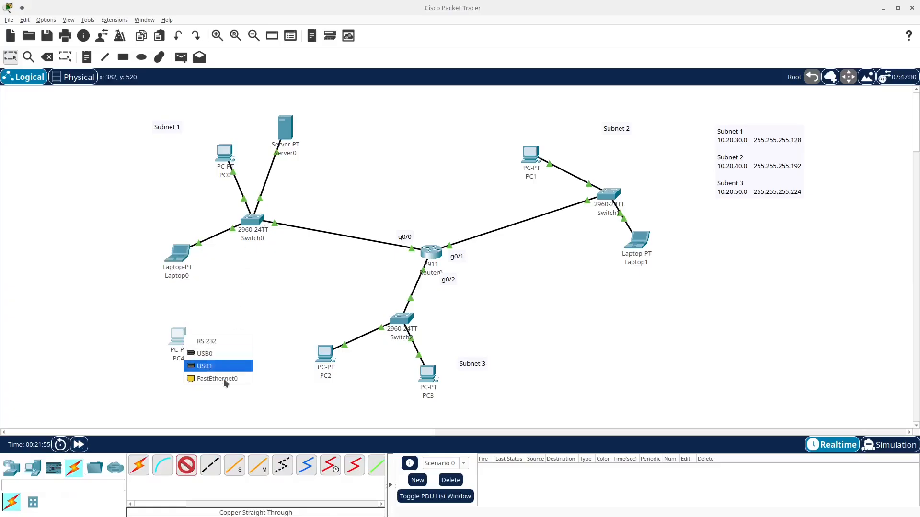
{"action": "left_click", "coordinate": [220, 379]}
{"action": "left_click", "coordinate": [251, 221]}
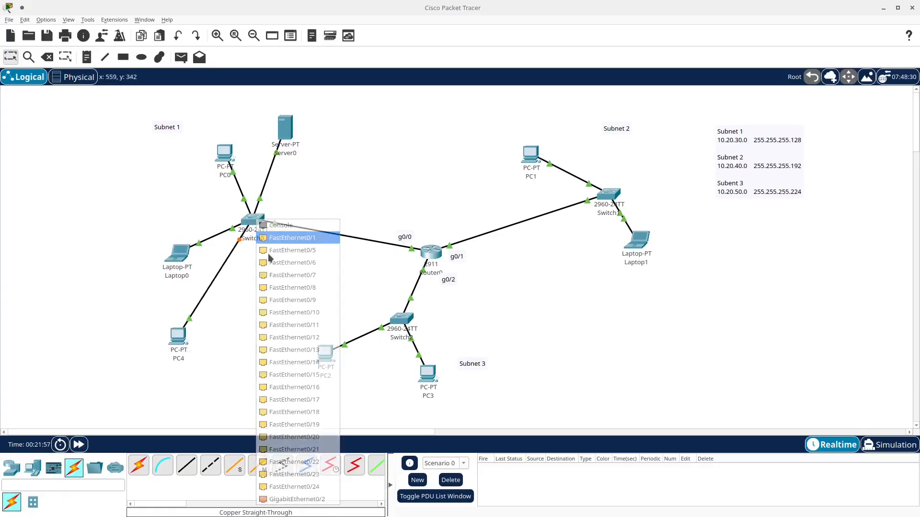
{"action": "left_click", "coordinate": [283, 246]}
{"action": "mouse_move", "coordinate": [181, 339]}
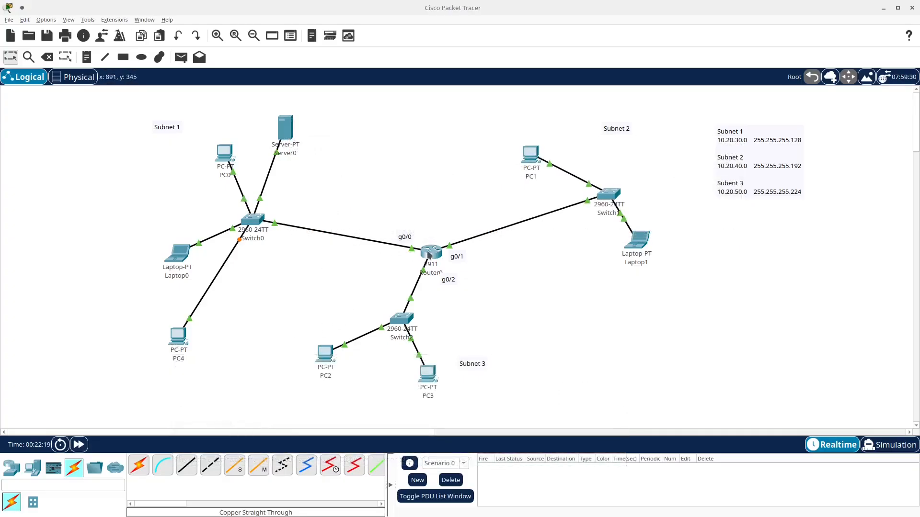
- Open Server0's DHCP service settings, widen the window and move it clear of the Subnet 2 devices and the addressing notes
{"action": "mouse_move", "coordinate": [429, 255]}
{"action": "mouse_move", "coordinate": [533, 157]}
{"action": "mouse_move", "coordinate": [290, 130]}
{"action": "mouse_move", "coordinate": [533, 155]}
{"action": "left_click", "coordinate": [286, 136]}
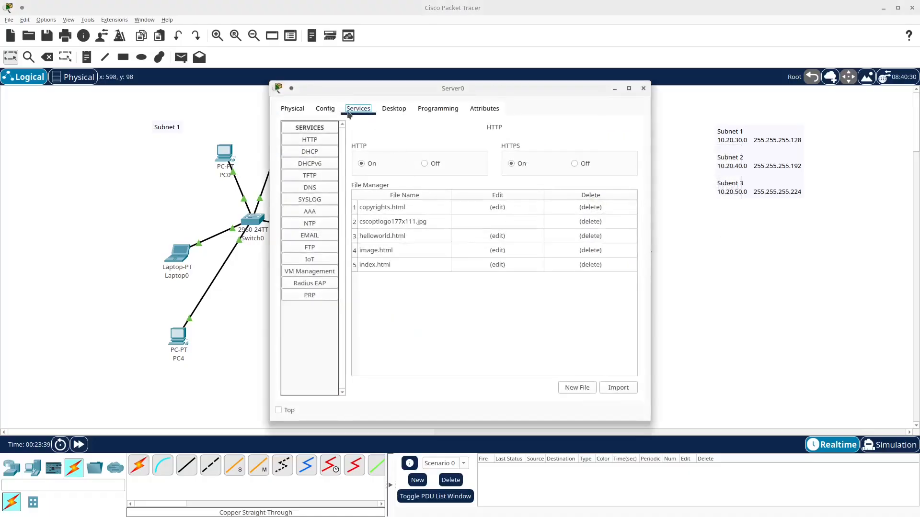
{"action": "left_click", "coordinate": [319, 152]}
{"action": "left_click_drag", "start_coordinate": [400, 88], "coordinate": [523, 85]}
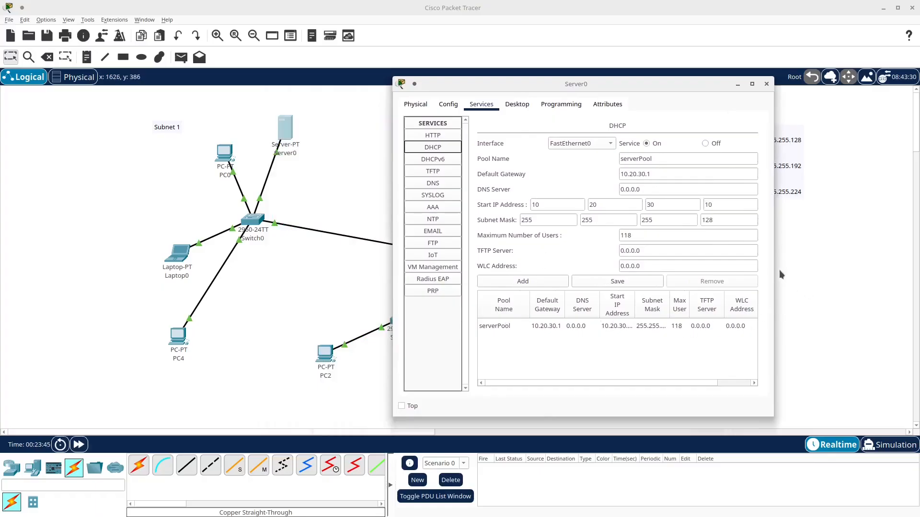
{"action": "left_click_drag", "start_coordinate": [774, 269], "coordinate": [825, 267]}
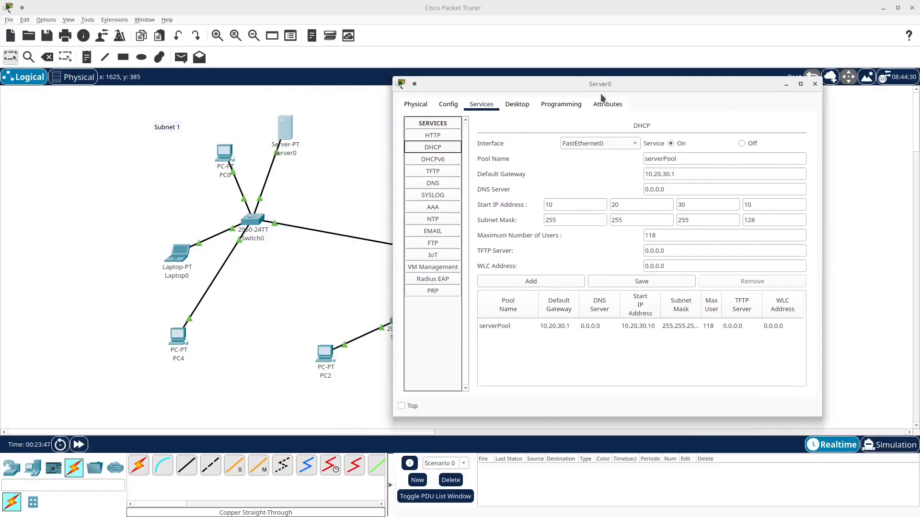
{"action": "left_click_drag", "start_coordinate": [601, 85], "coordinate": [295, 82]}
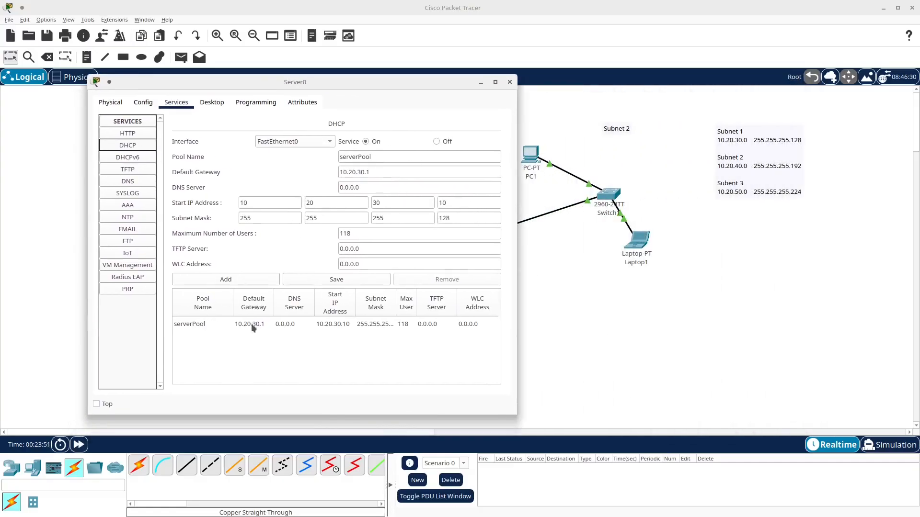
{"action": "left_click_drag", "start_coordinate": [369, 83], "coordinate": [269, 71]}
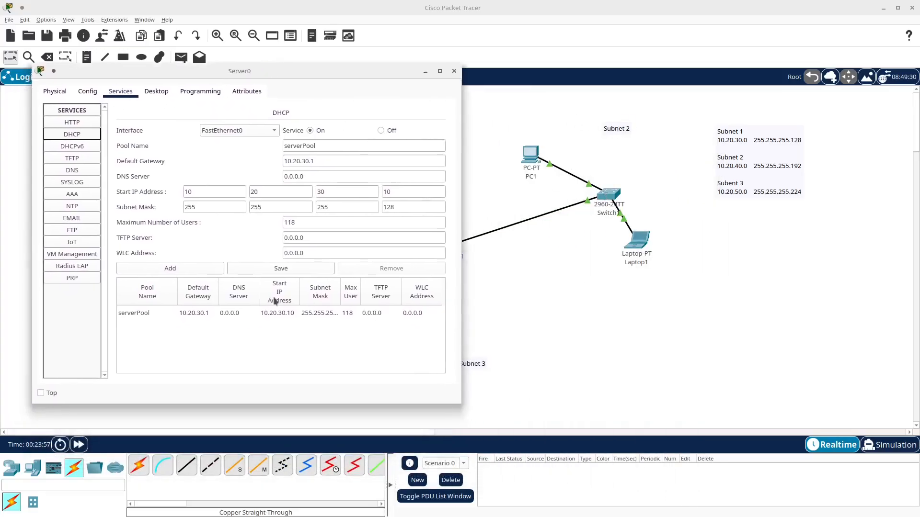
- Set the DHCP pool name to serverPool1 and its default gateway to 10.20.40.1
{"action": "left_click", "coordinate": [351, 145]}
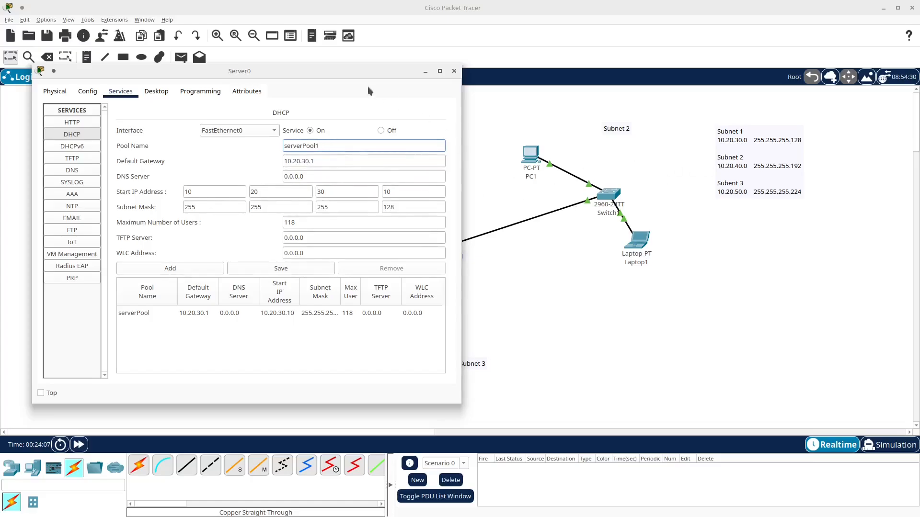
{"action": "left_click_drag", "start_coordinate": [462, 189], "coordinate": [396, 203]}
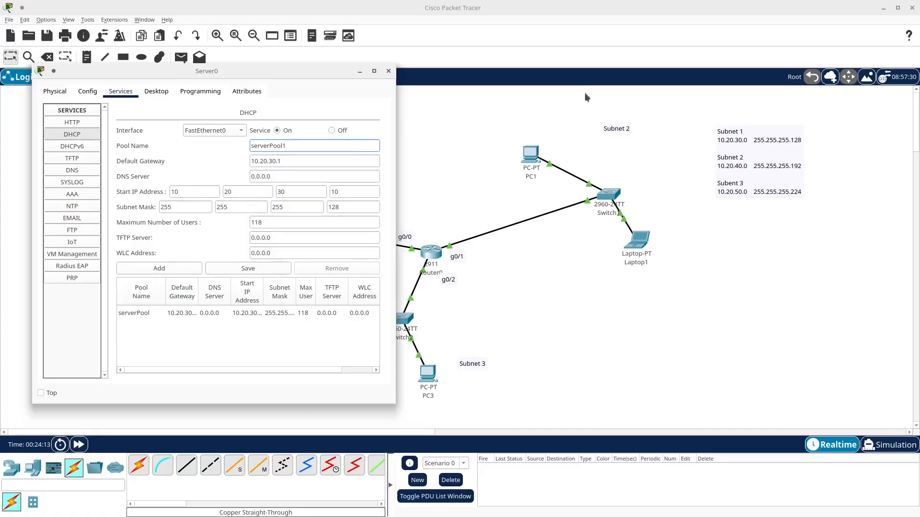
{"action": "left_click", "coordinate": [272, 160]}
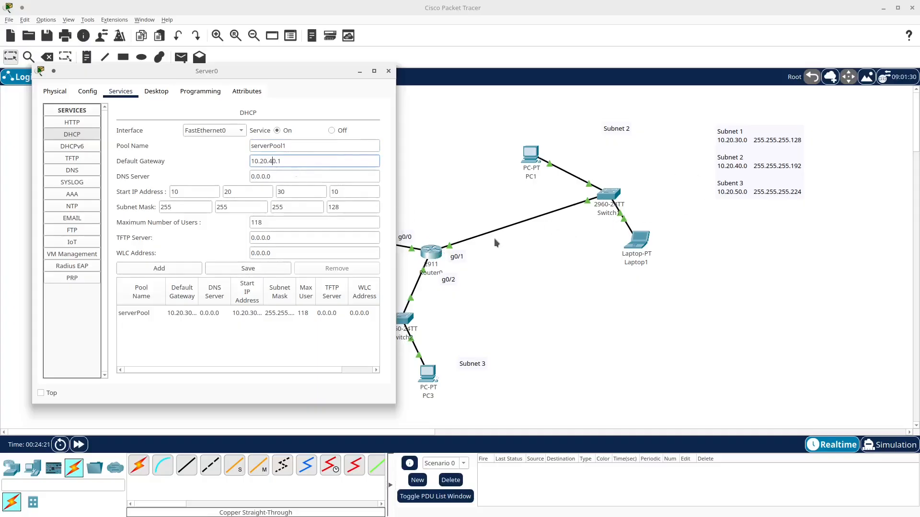
- Set serverPool1's start IP address to 10.20.40.10 and subnet mask to 255.255.255.192, and add it as a new pool
{"action": "left_click", "coordinate": [281, 189]}
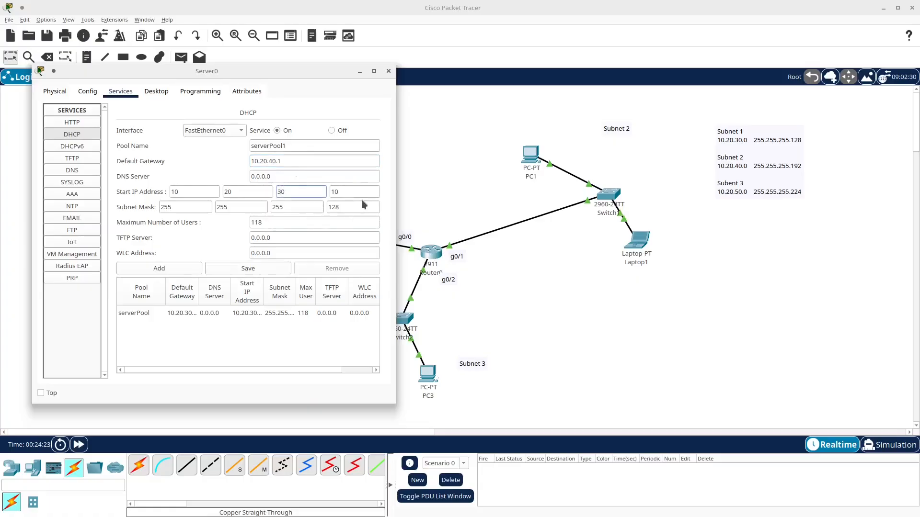
{"action": "key", "text": "BackSpace"}
{"action": "type", "text": "4"}
{"action": "left_click", "coordinate": [358, 209]}
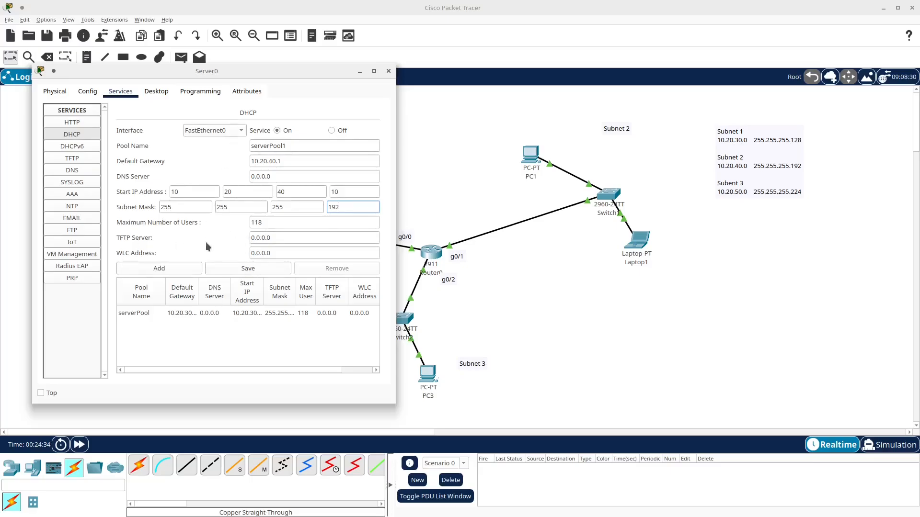
{"action": "left_click", "coordinate": [160, 270]}
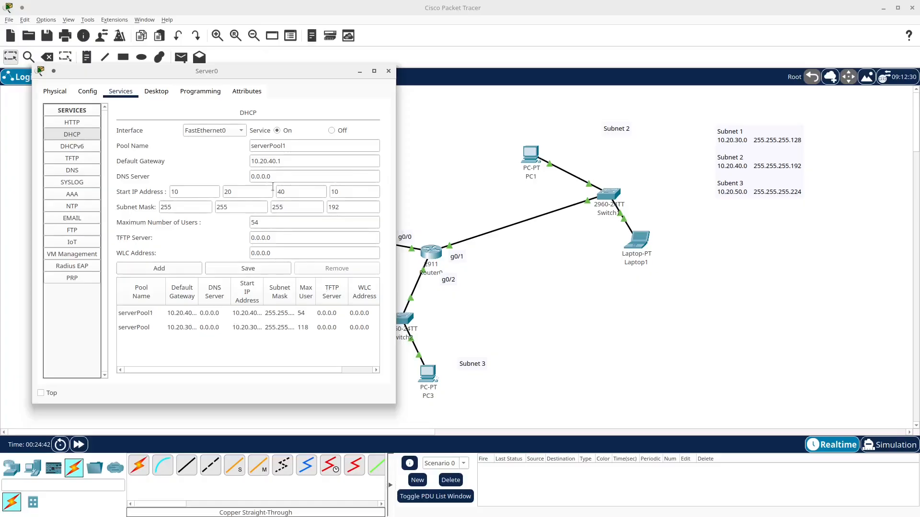
- Set the DHCP pool name to serverPool2 and the default gateway to 10.20.50.1 for the third subnet
{"action": "left_click", "coordinate": [295, 147]}
{"action": "key", "text": "BackSpace"}
{"action": "type", "text": "2"}
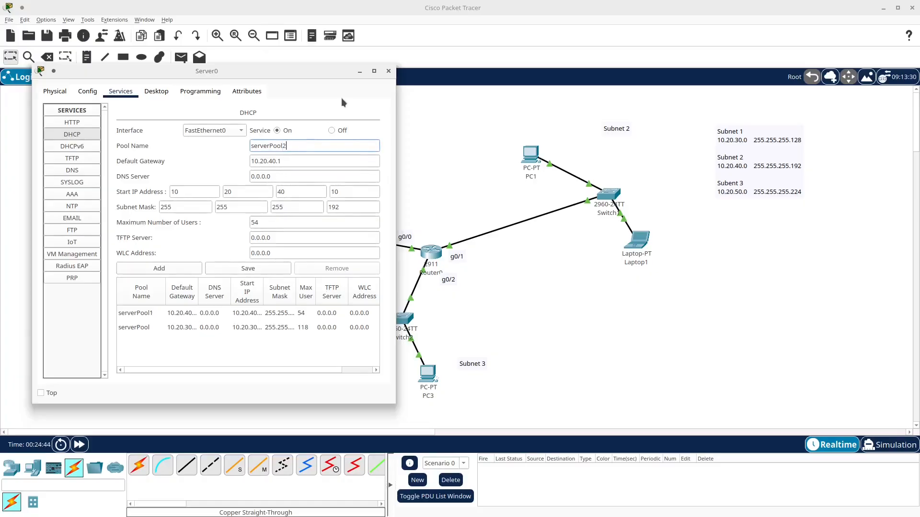
{"action": "left_click", "coordinate": [277, 162]}
{"action": "key", "text": "BackSpace"}
{"action": "key", "text": "BackSpace"}
{"action": "type", "text": "50"}
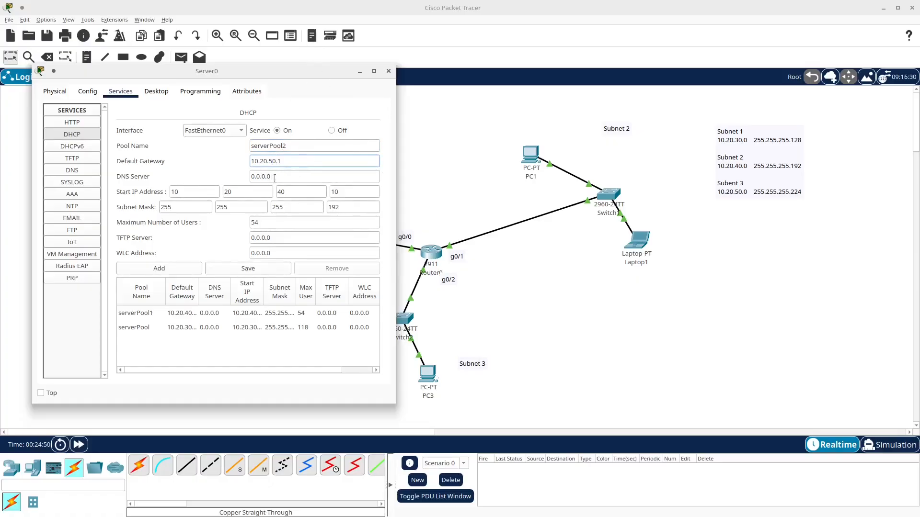
- Set the third octet of serverPool2's start IP address to 50 and its subnet mask to 255.255.255.224
{"action": "left_click", "coordinate": [288, 192]}
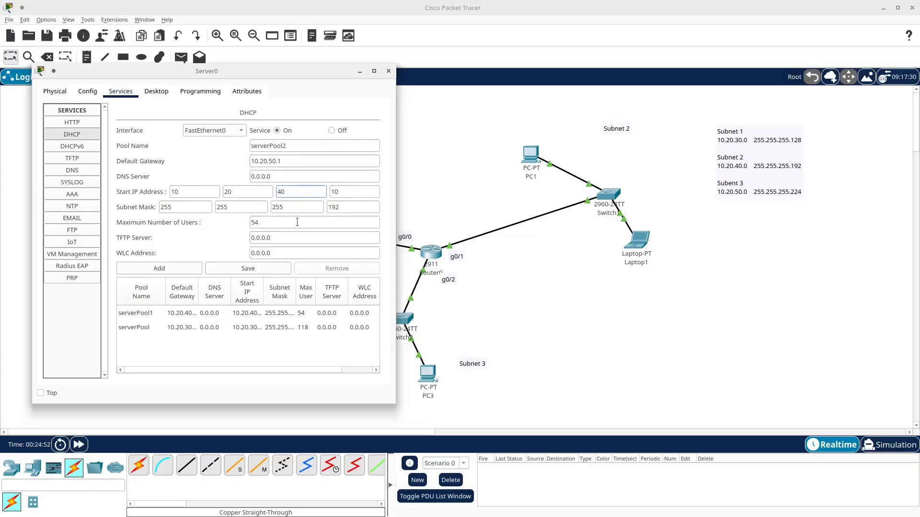
{"action": "key", "text": "BackSpace"}
{"action": "type", "text": "5"}
{"action": "left_click", "coordinate": [355, 207]}
{"action": "key", "text": "BackSpace"}
{"action": "type", "text": "224"}
- Set the last octet of serverPool2's start IP address to 5, add the pool and close Server0's window
{"action": "double_click", "coordinate": [368, 187]}
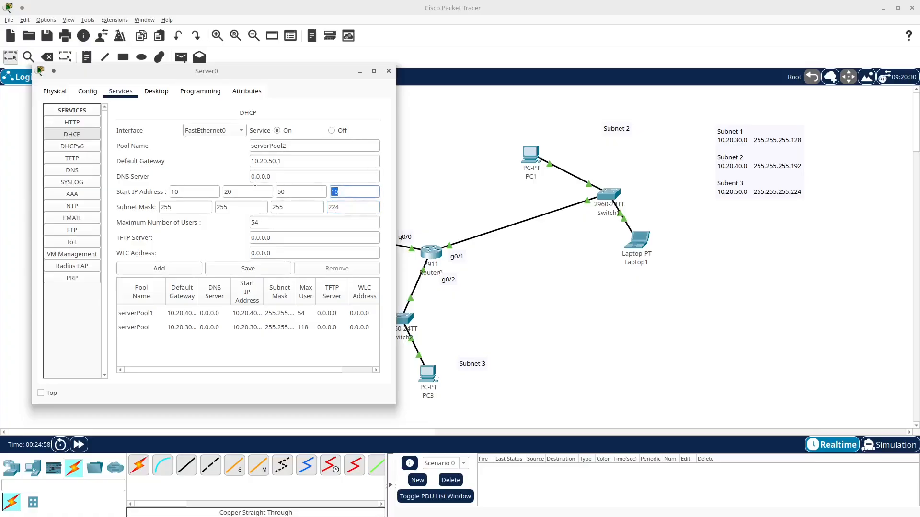
{"action": "type", "text": "5"}
{"action": "left_click", "coordinate": [168, 269]}
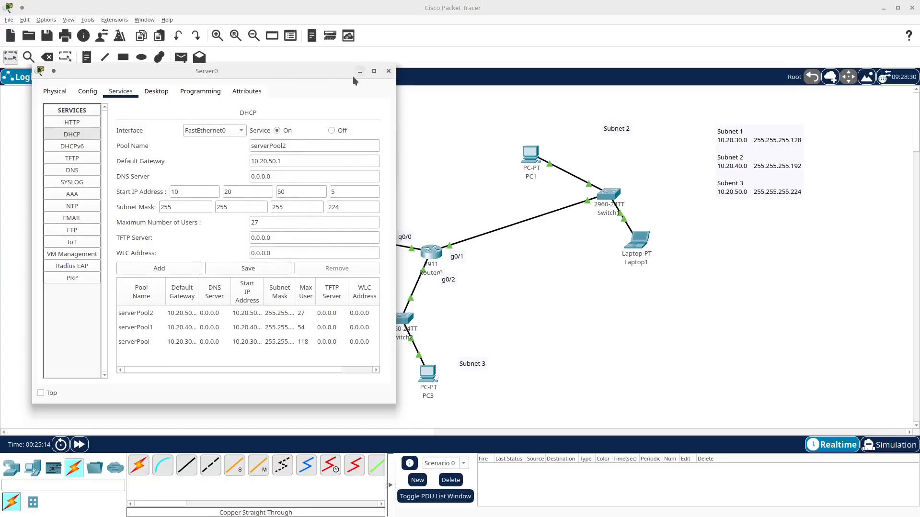
{"action": "left_click_drag", "start_coordinate": [334, 75], "coordinate": [794, 208]}
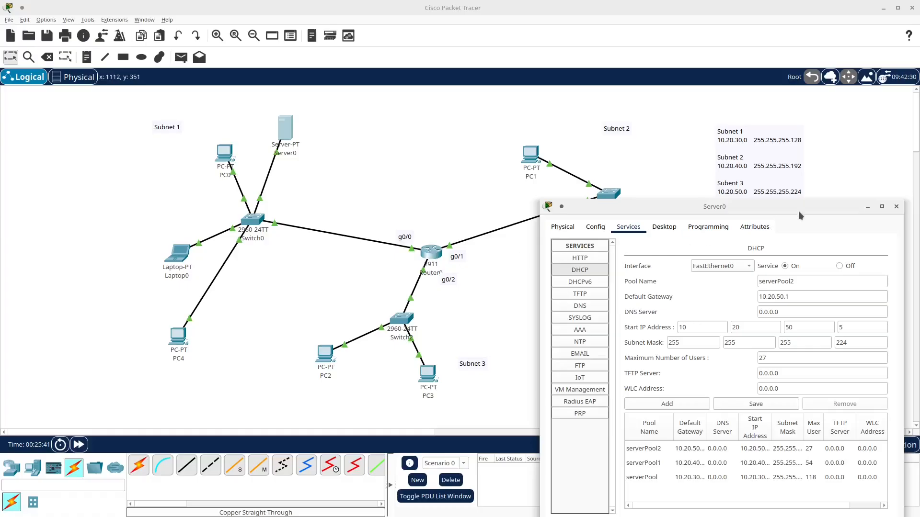
{"action": "left_click", "coordinate": [896, 207]}
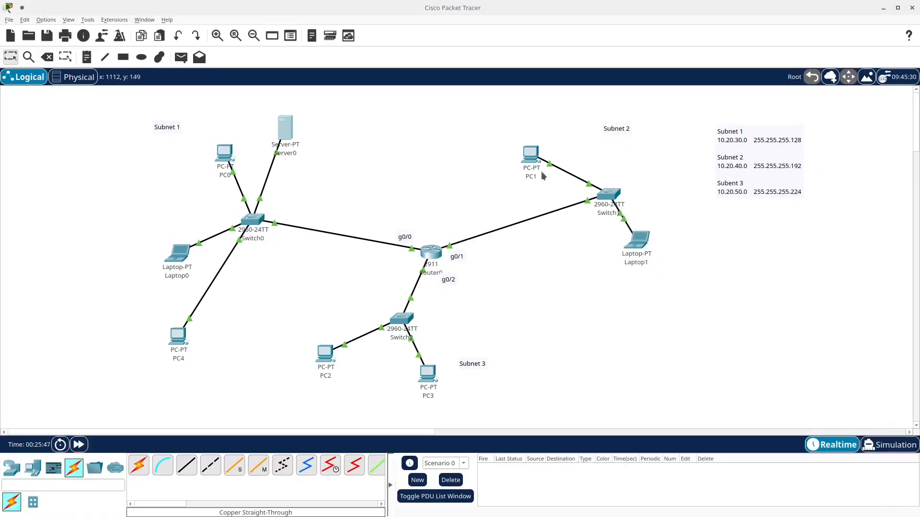
- Open PC1's IP configuration, switch to Simulation mode and set PC1 to obtain its address by DHCP
{"action": "left_click", "coordinate": [530, 154]}
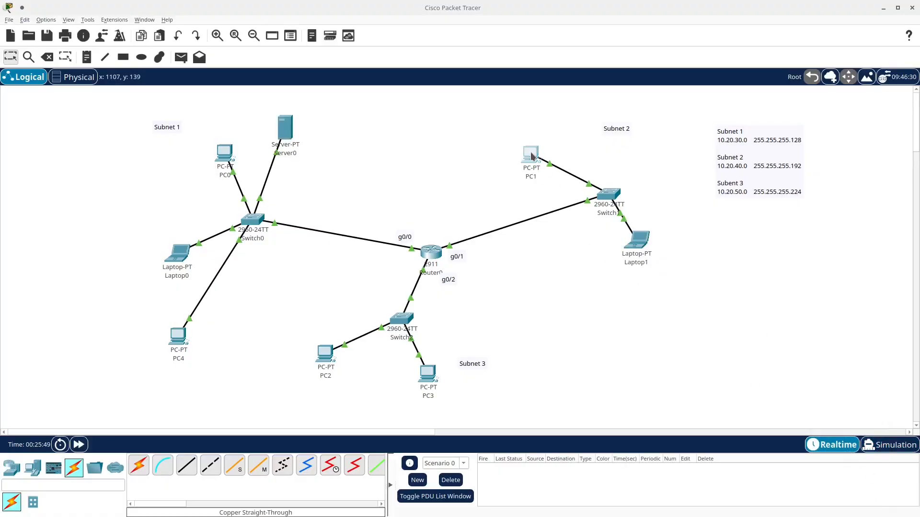
{"action": "left_click", "coordinate": [374, 110]}
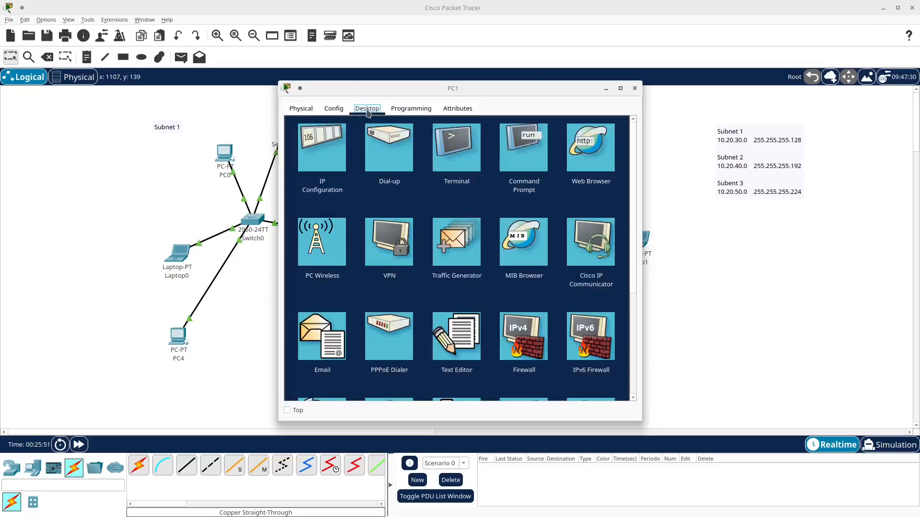
{"action": "left_click", "coordinate": [325, 146]}
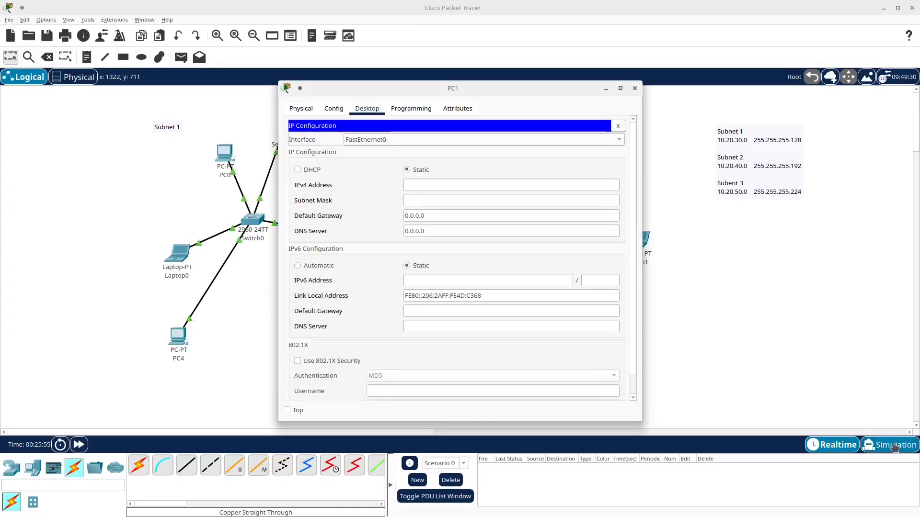
{"action": "left_click", "coordinate": [888, 445]}
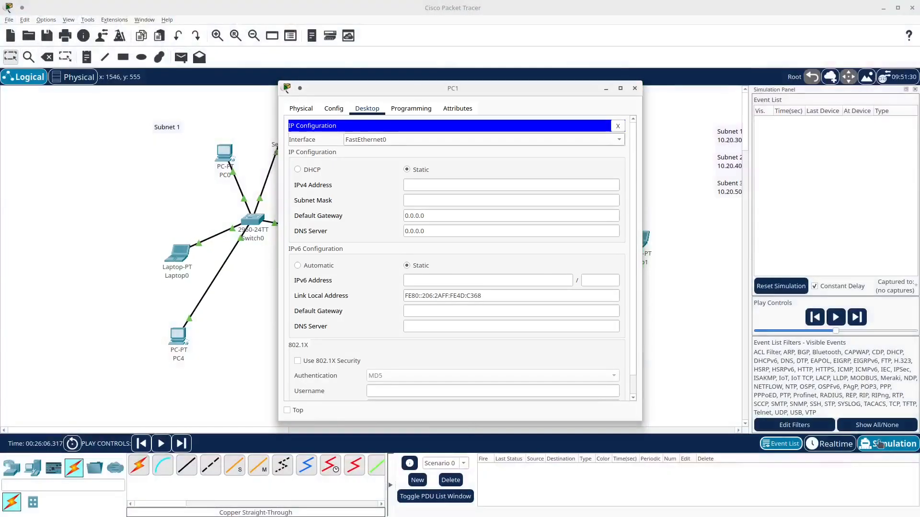
{"action": "left_click_drag", "start_coordinate": [417, 90], "coordinate": [413, 91]}
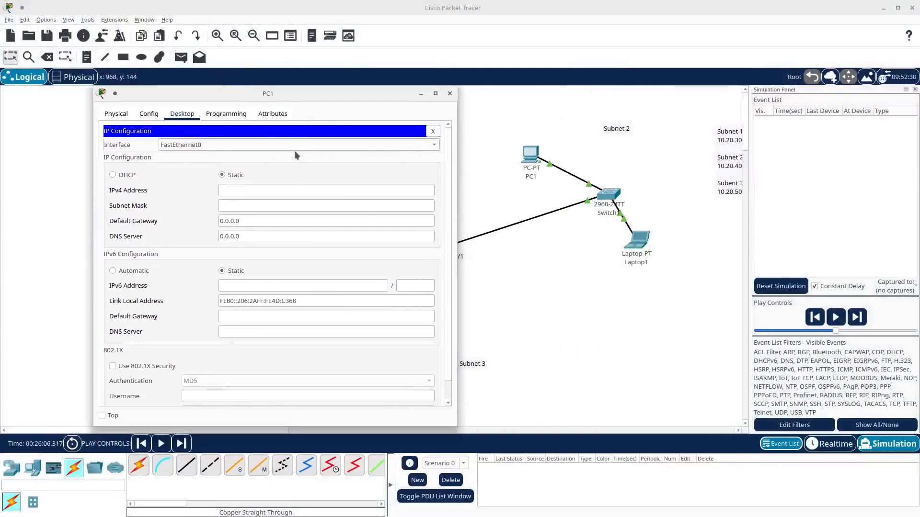
{"action": "left_click", "coordinate": [127, 175]}
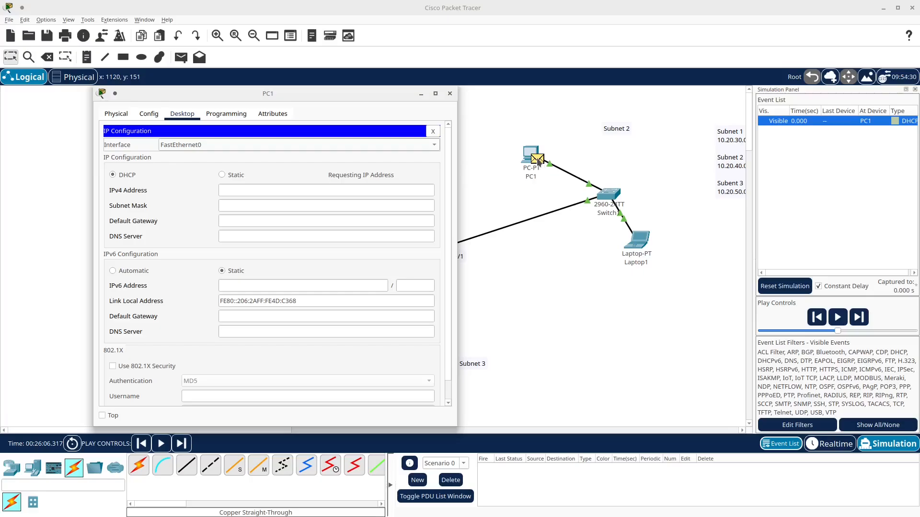
- Play the simulation to trace PC1's DHCP request through the network, and return to Realtime mode
{"action": "left_click", "coordinate": [842, 322]}
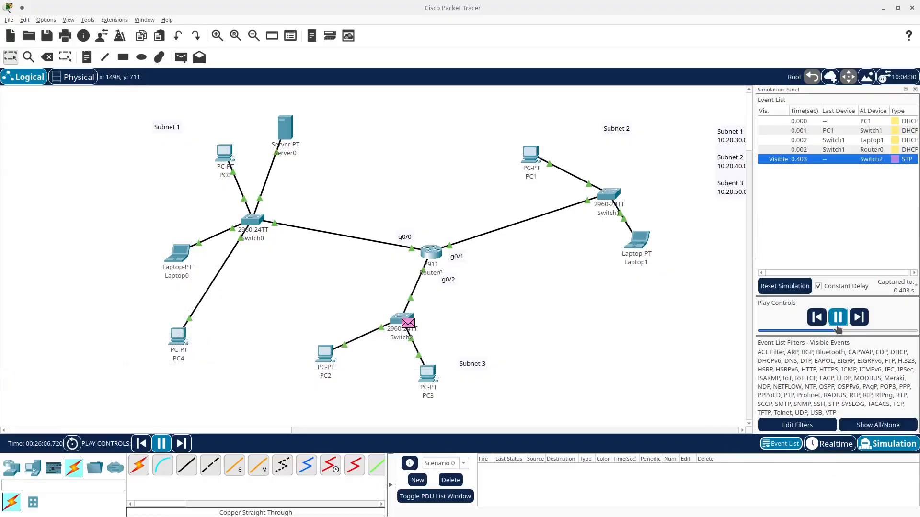
{"action": "left_click", "coordinate": [836, 445]}
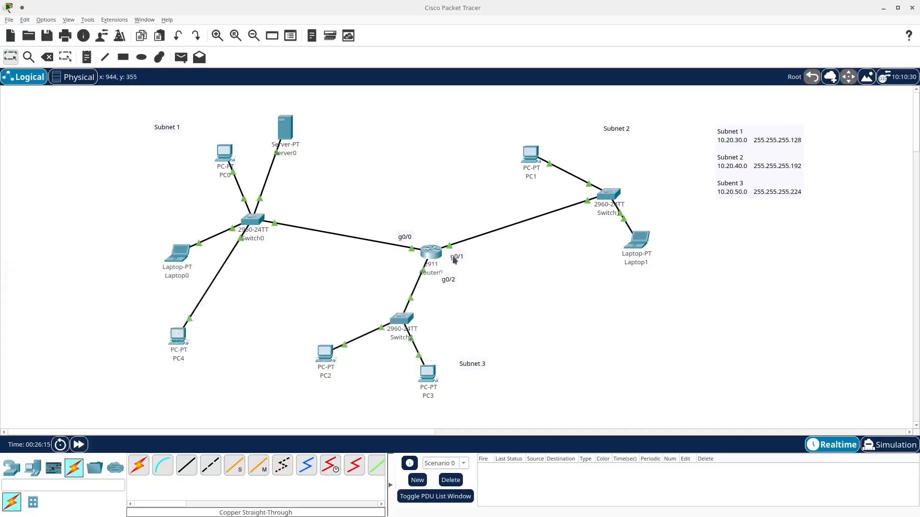
- Open Router0's command-line interface, with its window moved clear of the Subnet 1 devices, and start a console session
{"action": "mouse_move", "coordinate": [436, 257]}
{"action": "mouse_move", "coordinate": [288, 130]}
{"action": "left_click", "coordinate": [431, 253]}
{"action": "left_click_drag", "start_coordinate": [409, 87], "coordinate": [673, 91]}
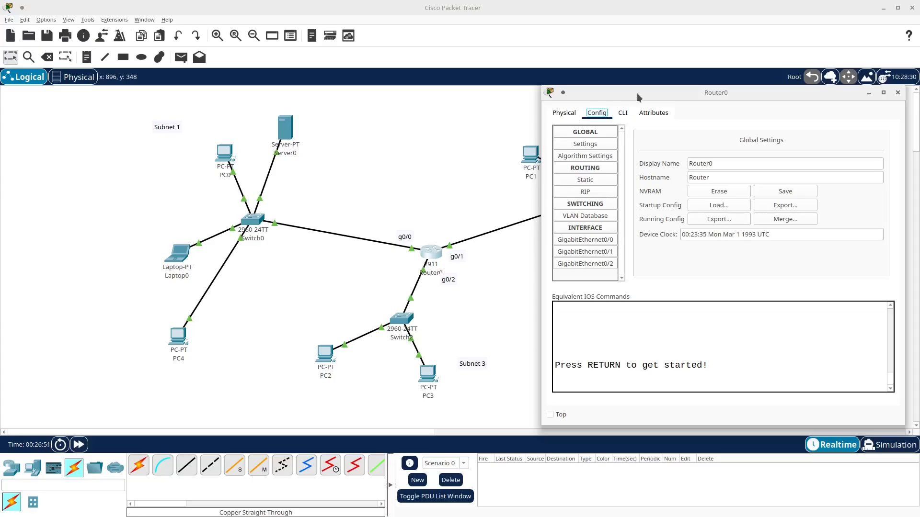
{"action": "left_click", "coordinate": [623, 114]}
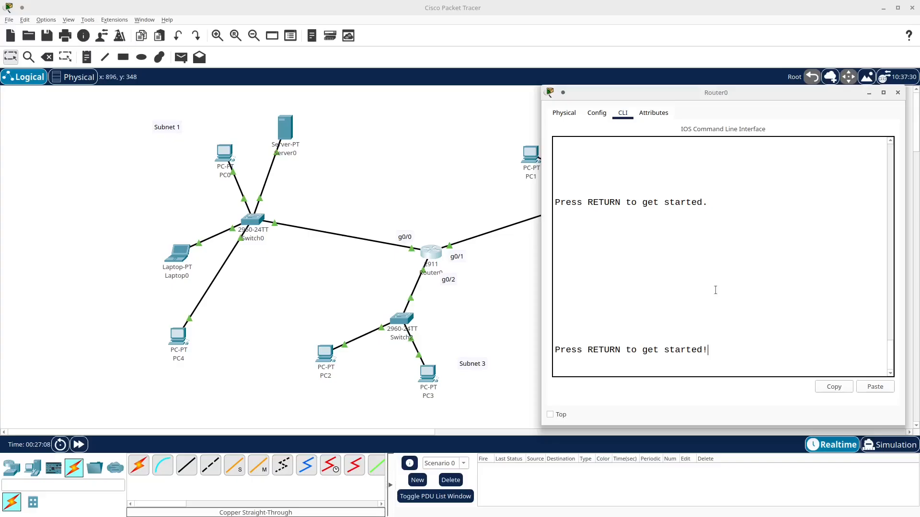
{"action": "key", "text": "Return"}
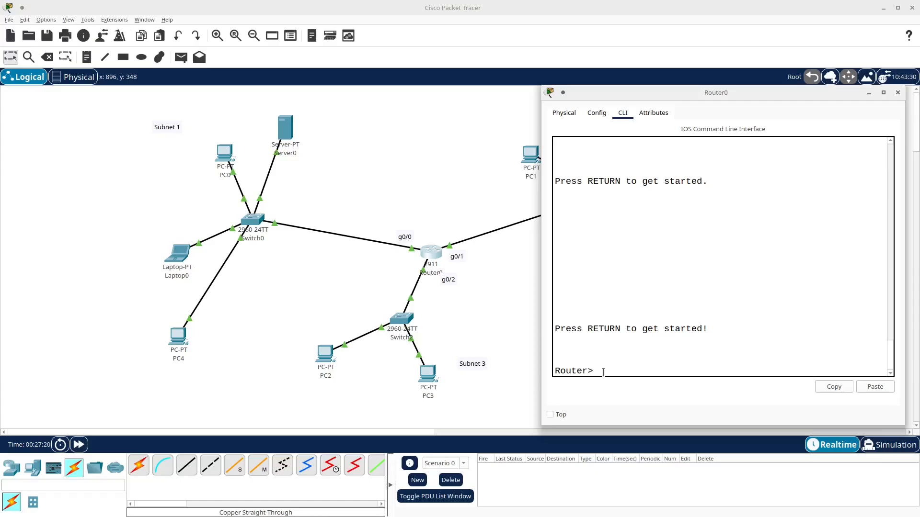
- Enter privileged mode and global configuration mode on Router0, and enter interface configuration for gigabitEthernet0/1
{"action": "type", "text": "enable"}
{"action": "key", "text": "Return"}
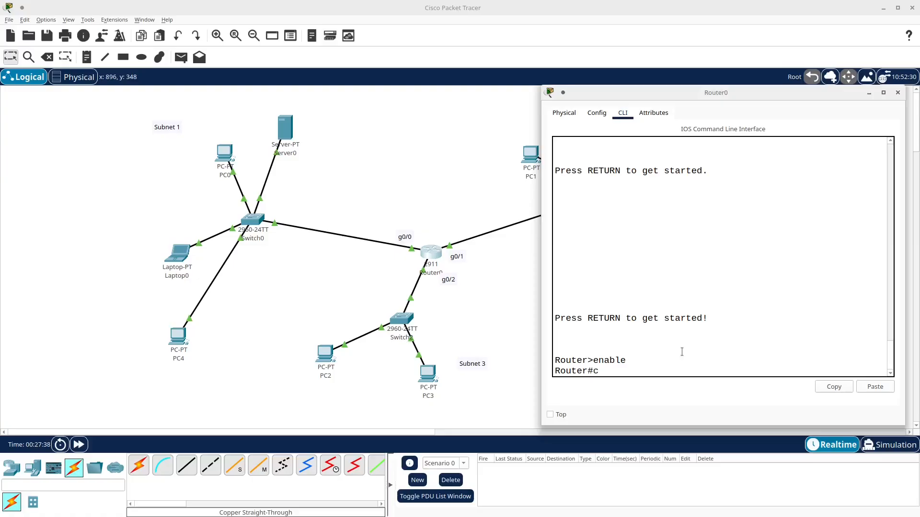
{"action": "type", "text": "onf t"}
{"action": "key", "text": "Return"}
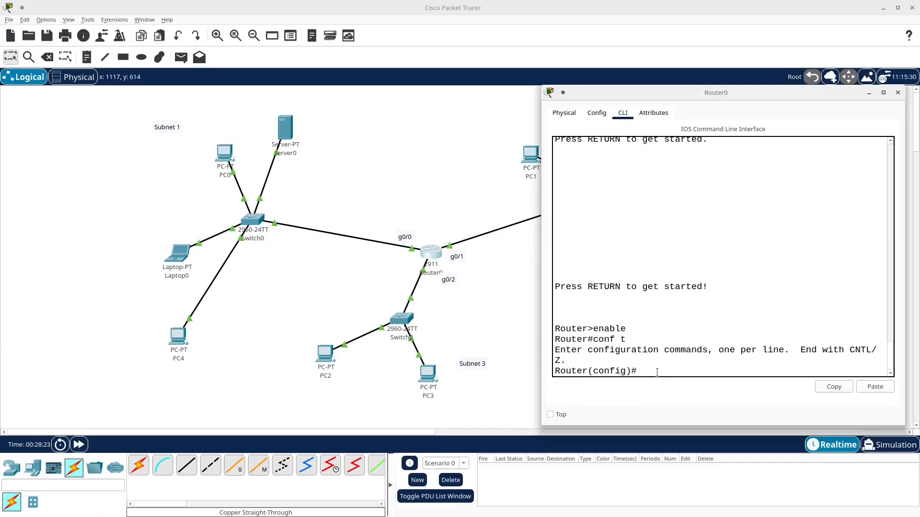
{"action": "type", "text": "interf"}
{"action": "key", "text": "Tab"}
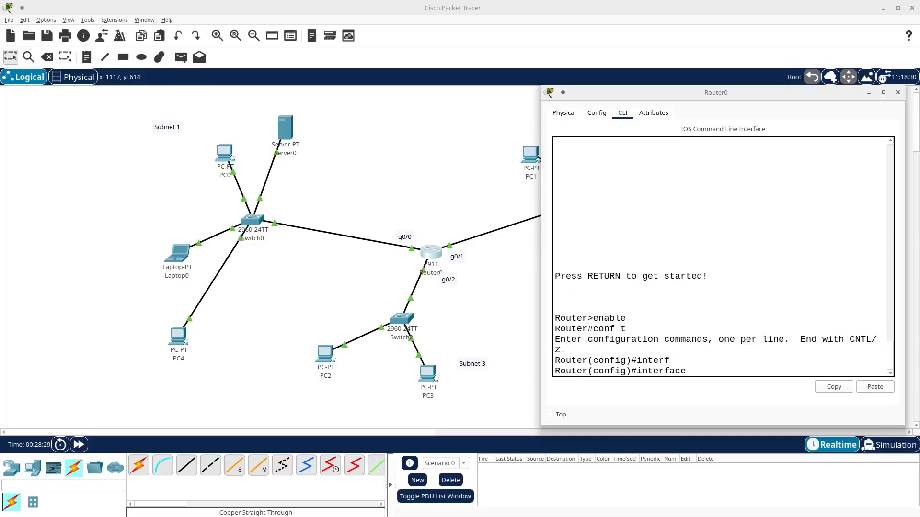
{"action": "type", "text": "gigab"}
{"action": "key", "text": "Tab"}
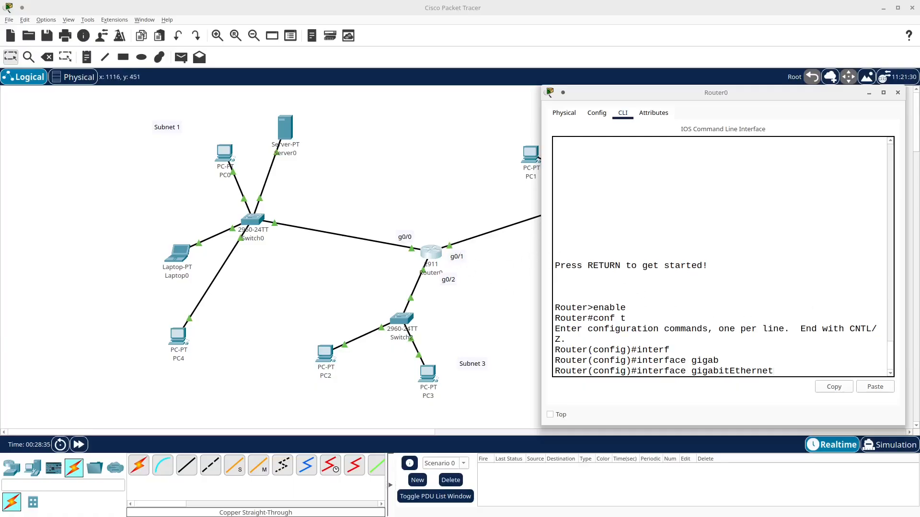
{"action": "type", "text": "0/1"}
{"action": "key", "text": "Return"}
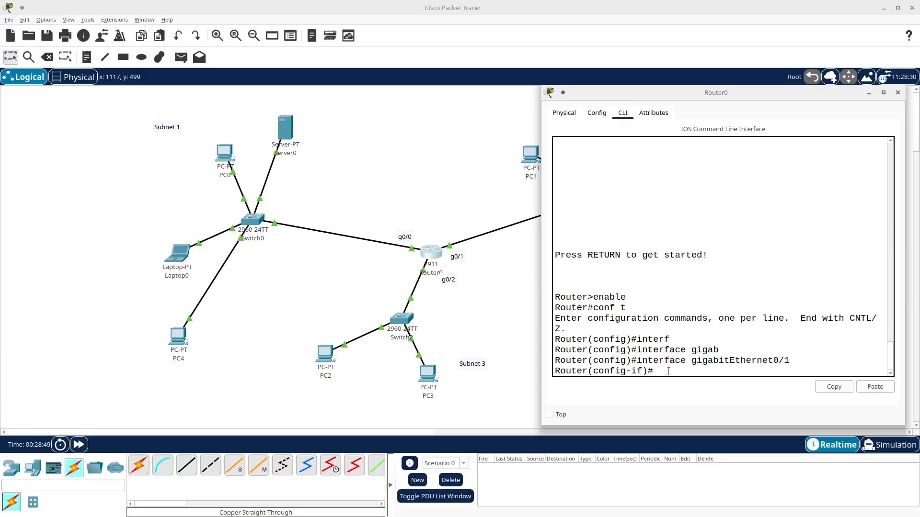
- Set the IP helper address of interface gigabitEthernet0/1 to the DHCP server's address 10.20.30.2
{"action": "type", "text": "ip helper-address"}
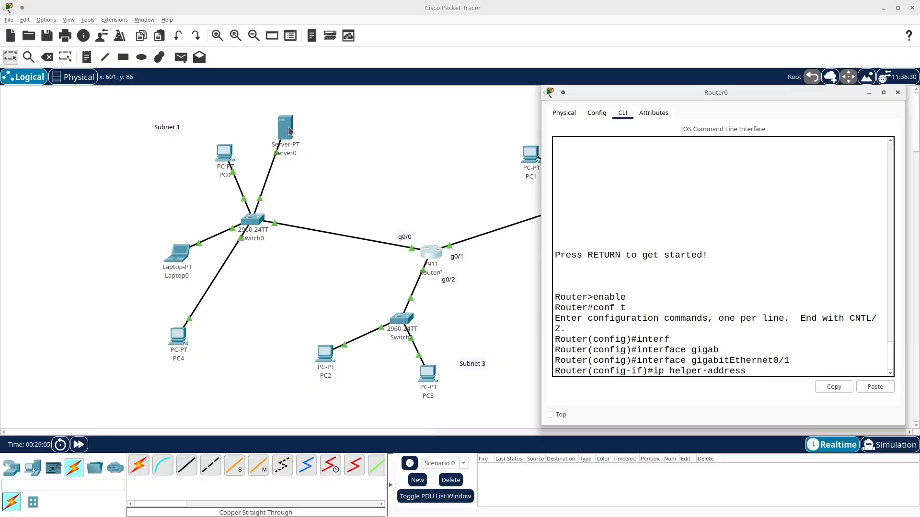
{"action": "left_click", "coordinate": [302, 136]}
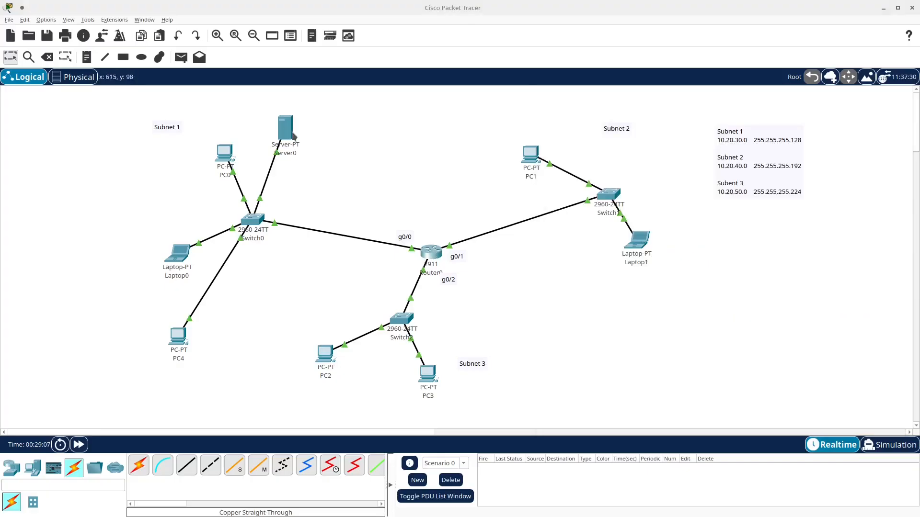
{"action": "mouse_move", "coordinate": [285, 133]}
{"action": "left_click", "coordinate": [431, 253]}
{"action": "type", "text": "10.2"}
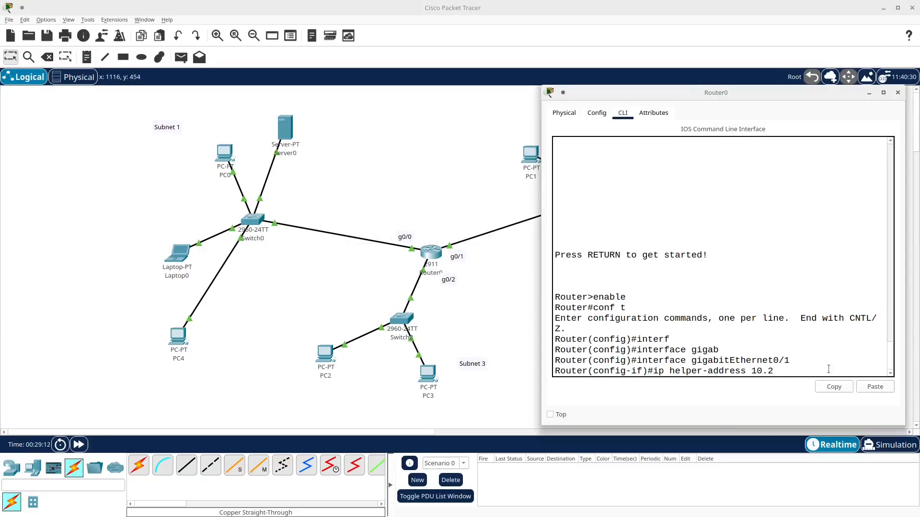
{"action": "type", "text": "0.30.2"}
{"action": "key", "text": "Return"}
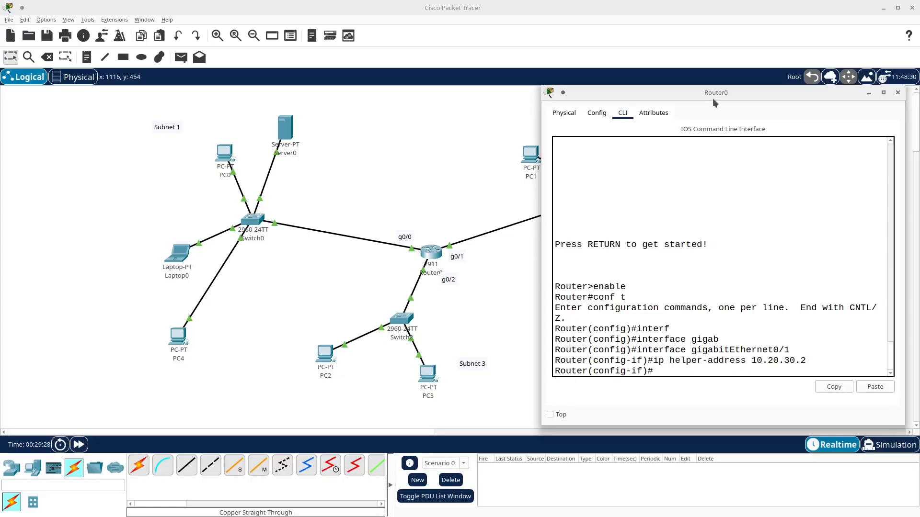
- Enter interface configuration for gigabitEthernet0/2 and set its IP helper address to 10.20.30.2
{"action": "key", "text": "Up"}
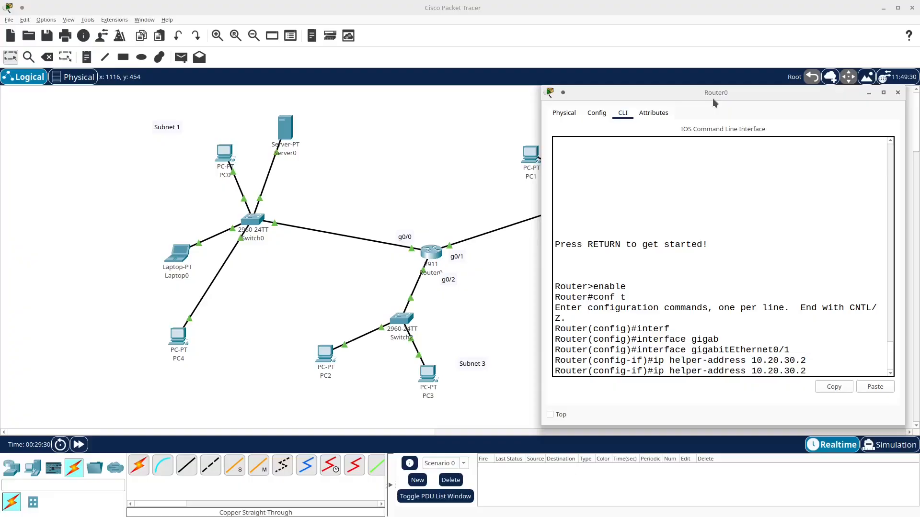
{"action": "key", "text": "Up"}
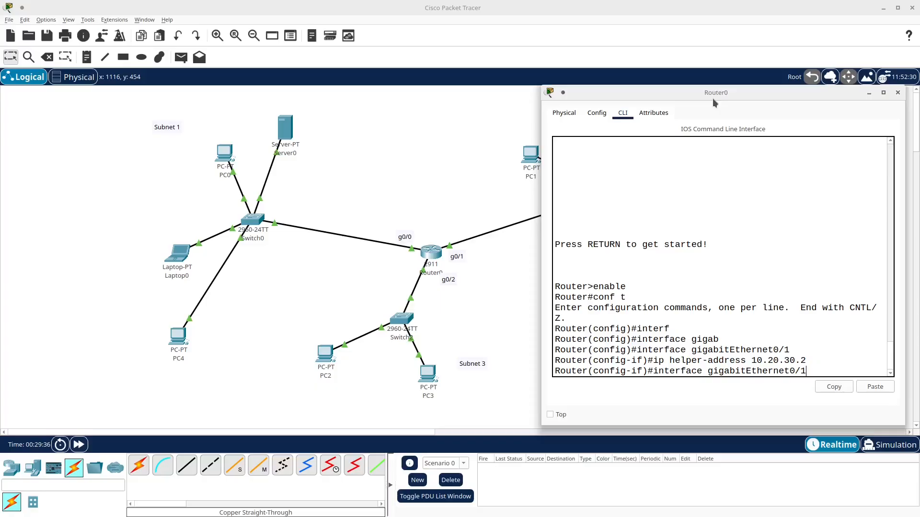
{"action": "key", "text": "Down"}
{"action": "key", "text": "Up"}
{"action": "key", "text": "Down"}
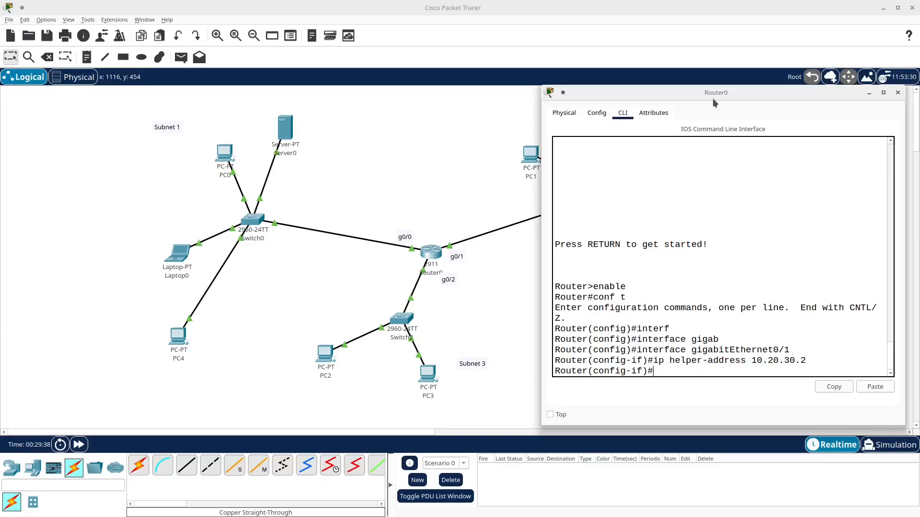
{"action": "key", "text": "Up"}
{"action": "key", "text": "Up"}
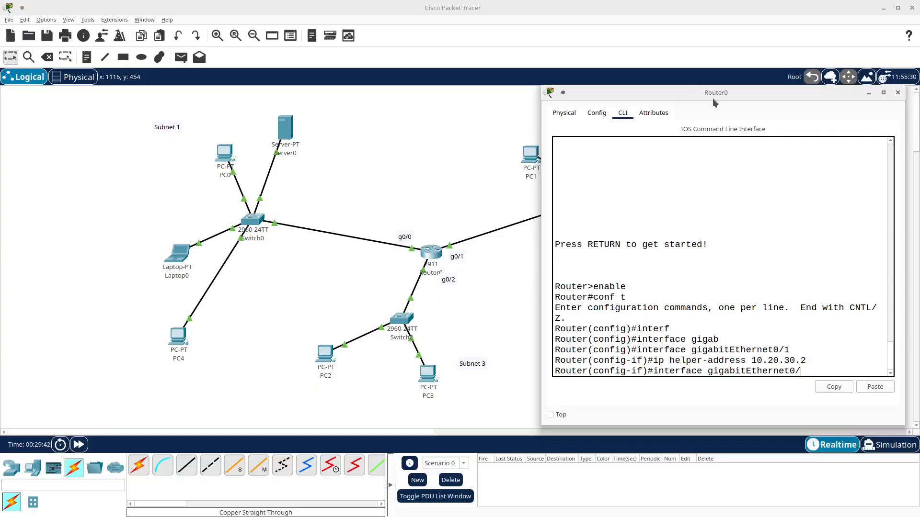
{"action": "key", "text": "Return"}
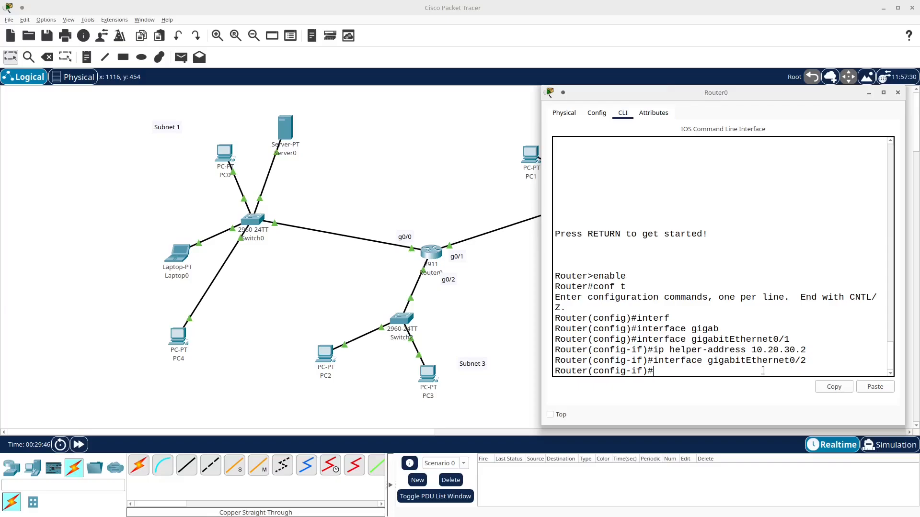
{"action": "key", "text": "Up"}
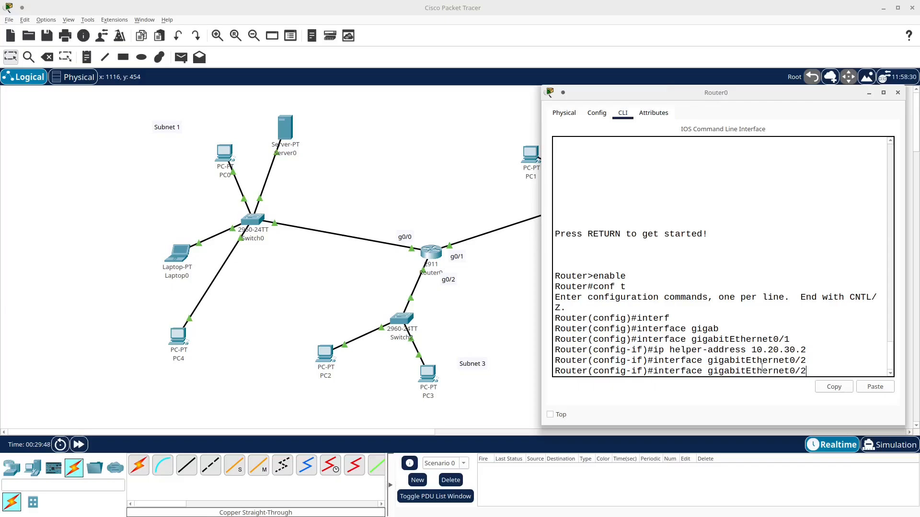
{"action": "key", "text": "Up"}
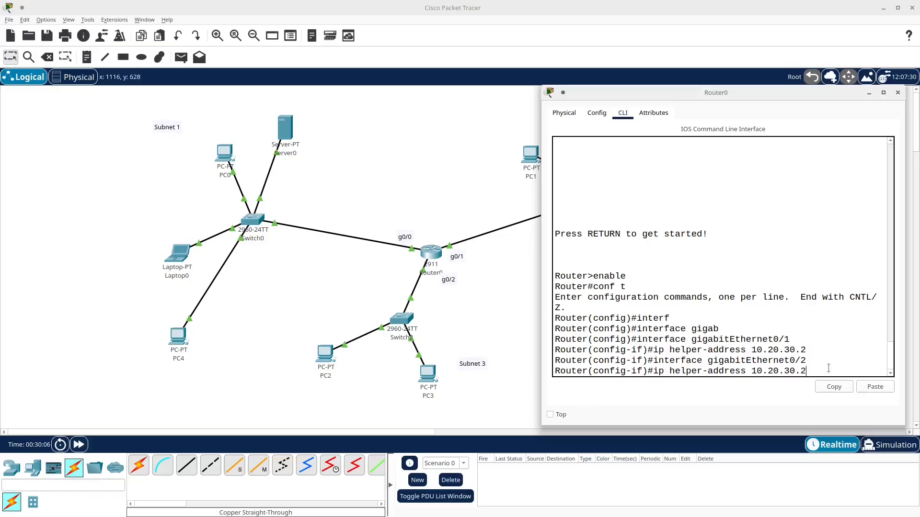
{"action": "key", "text": "Return"}
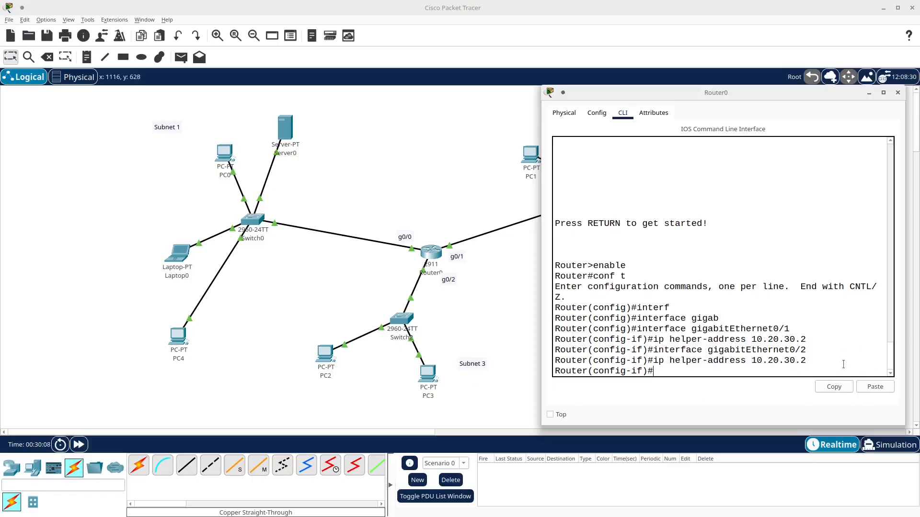
- Exit interface and global configuration modes on Router0 and close its window
{"action": "type", "text": "exit"}
{"action": "key", "text": "Return"}
{"action": "type", "text": "exit"}
{"action": "key", "text": "Return"}
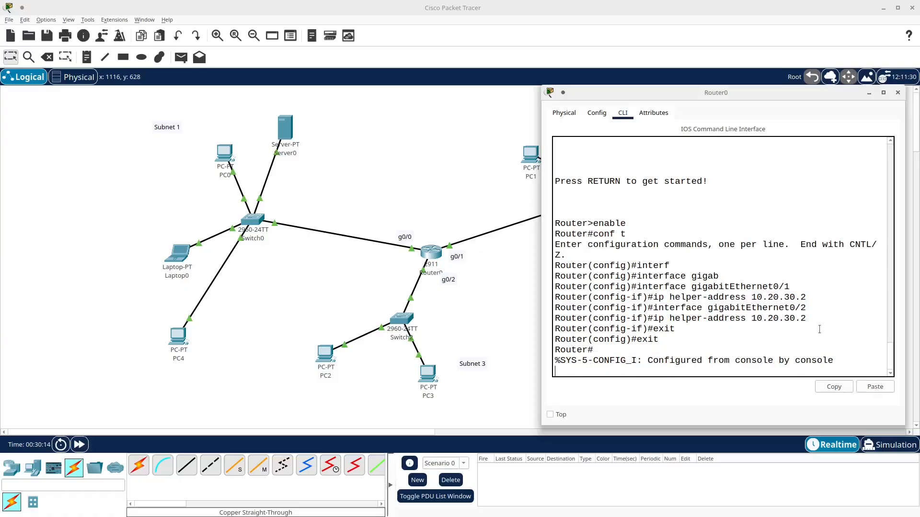
{"action": "left_click", "coordinate": [898, 93]}
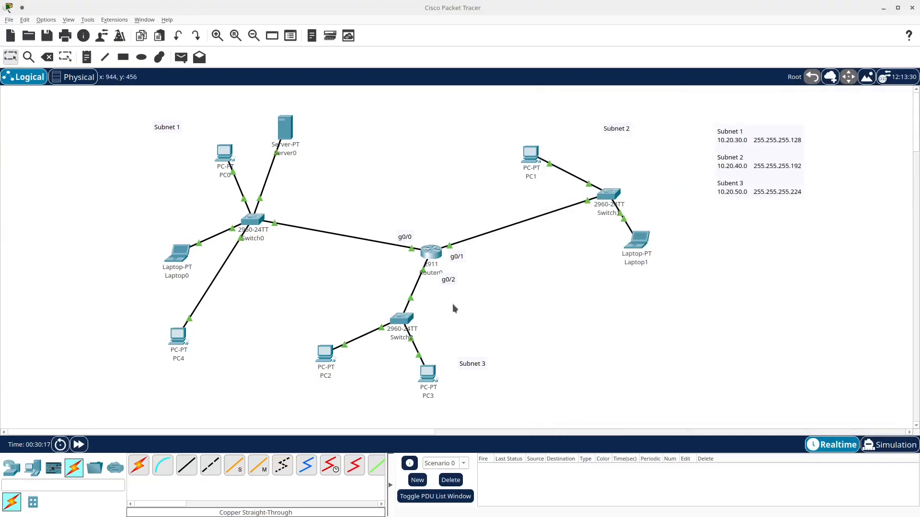
- Set Laptop1 to obtain its IP address by DHCP, with its window moved clear of Subnet 2, and close the window
{"action": "left_click", "coordinate": [630, 232]}
{"action": "left_click_drag", "start_coordinate": [454, 91], "coordinate": [670, 295]}
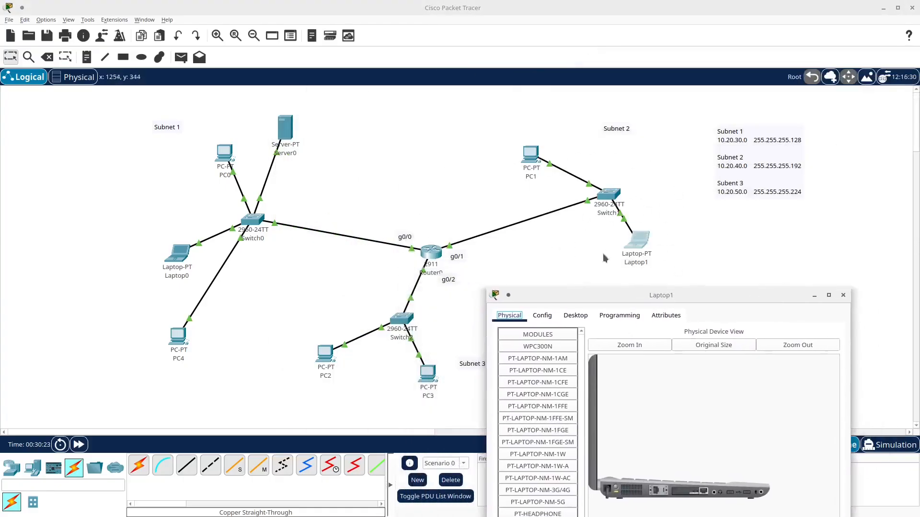
{"action": "left_click", "coordinate": [575, 316]}
{"action": "left_click", "coordinate": [535, 359]}
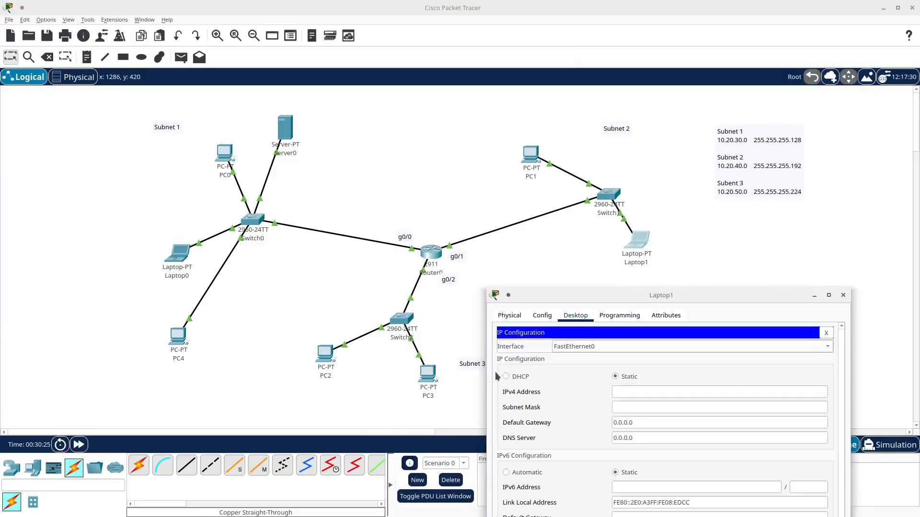
{"action": "left_click", "coordinate": [523, 378]}
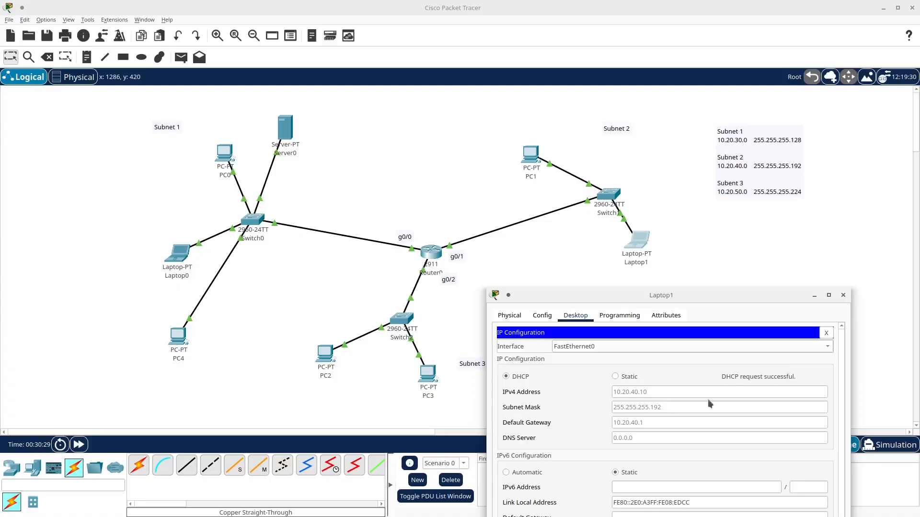
{"action": "left_click", "coordinate": [845, 295]}
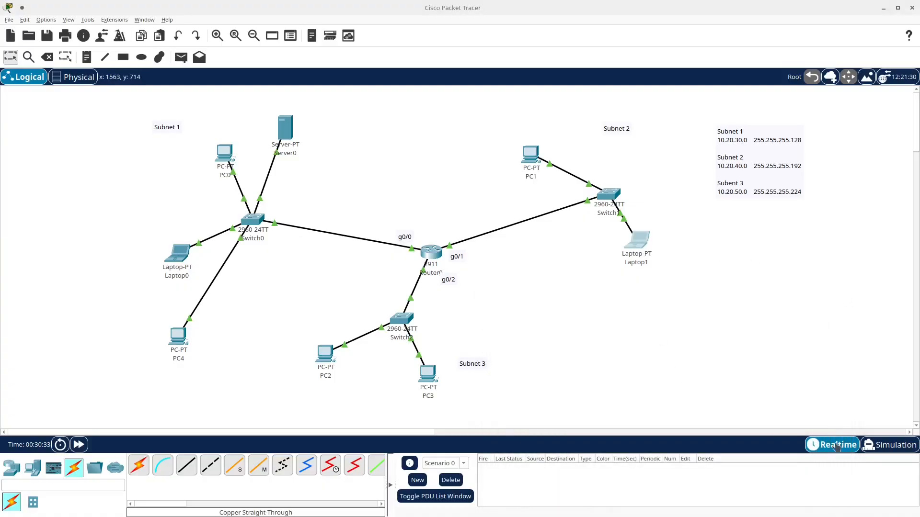
- Switch to Simulation mode and set PC3 to obtain its IP address by DHCP, with its window moved clear of Subnet 3
{"action": "left_click", "coordinate": [881, 445]}
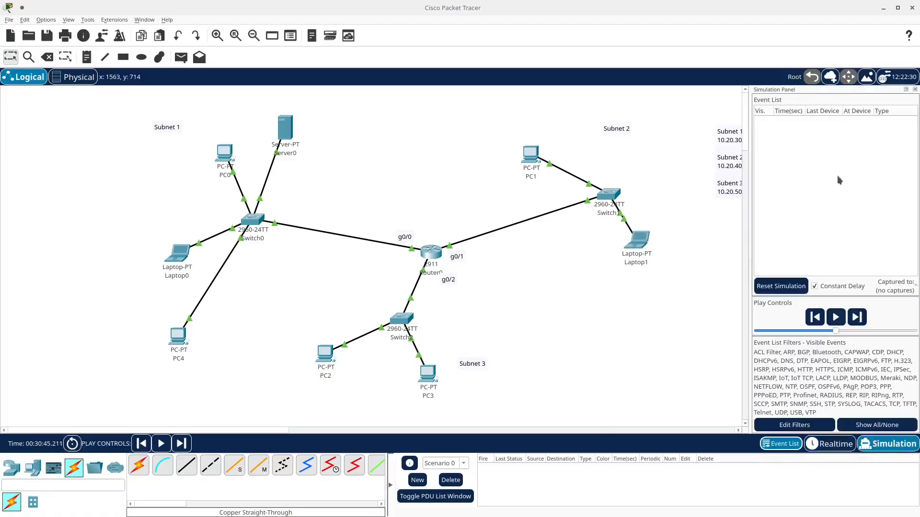
{"action": "left_click", "coordinate": [428, 374]}
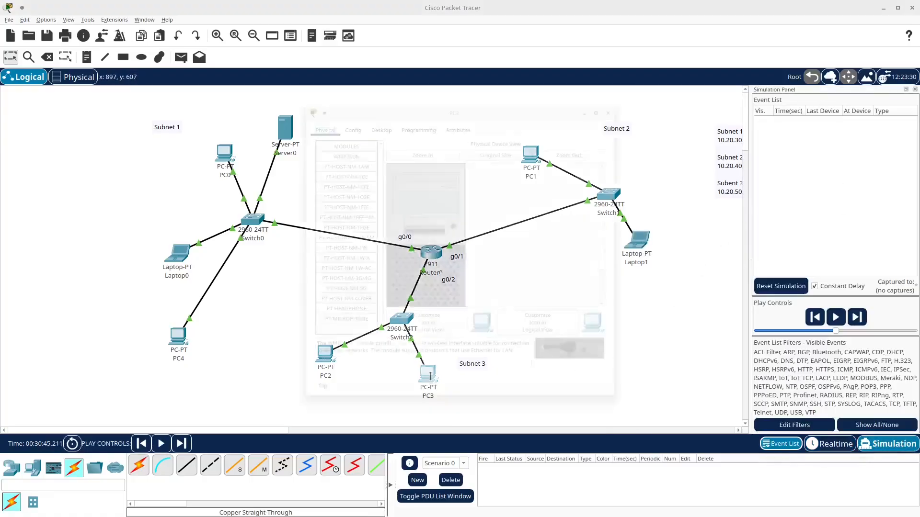
{"action": "left_click", "coordinate": [368, 111]}
{"action": "left_click", "coordinate": [318, 154]}
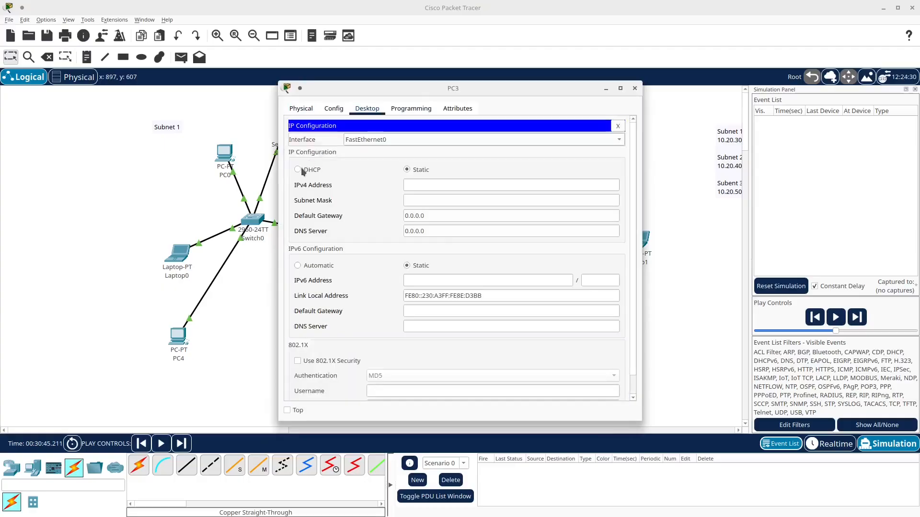
{"action": "left_click_drag", "start_coordinate": [436, 88], "coordinate": [145, 109]}
{"action": "left_click", "coordinate": [9, 191]}
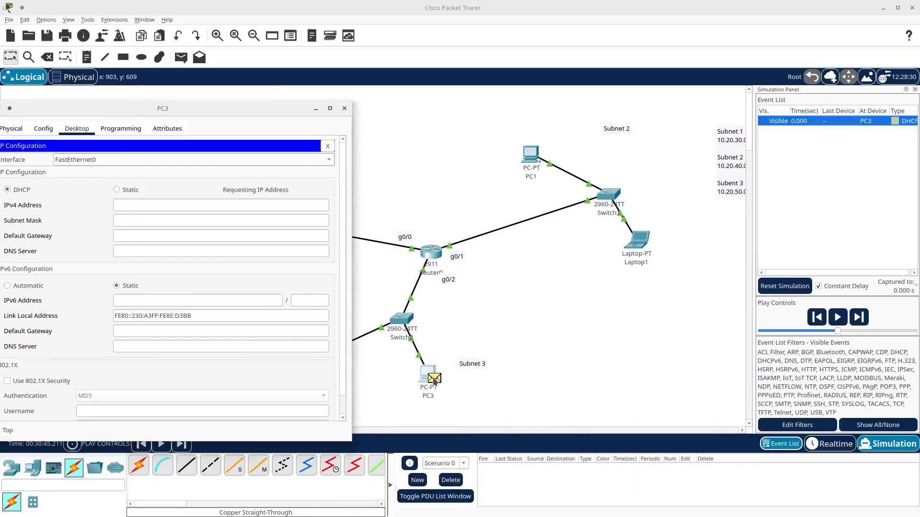
- Play the simulation to trace PC3's DHCP request through Router0 to the server, check PC3's assigned address and close its window
{"action": "left_click", "coordinate": [471, 95]}
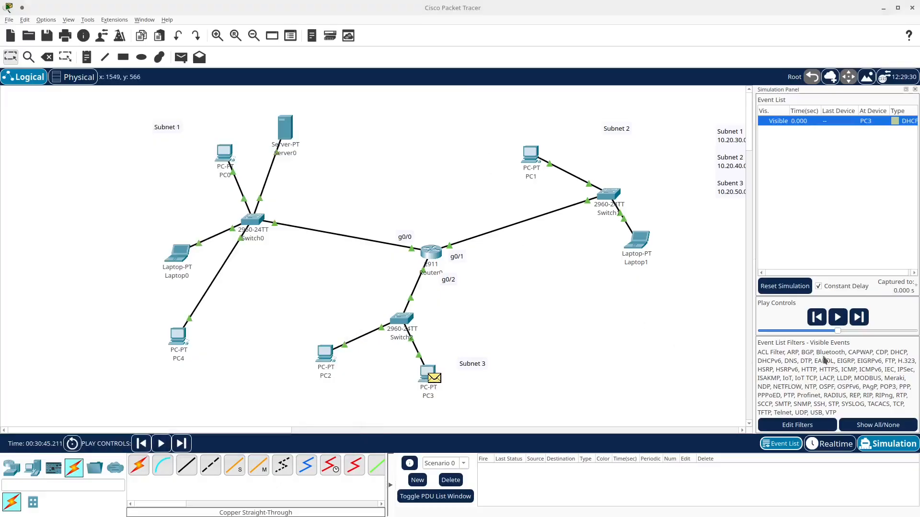
{"action": "left_click", "coordinate": [838, 318]}
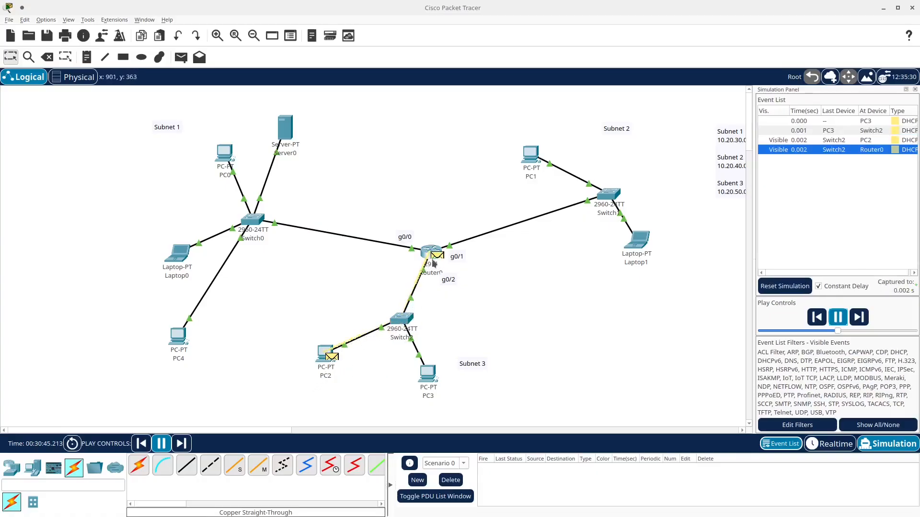
{"action": "mouse_move", "coordinate": [433, 258]}
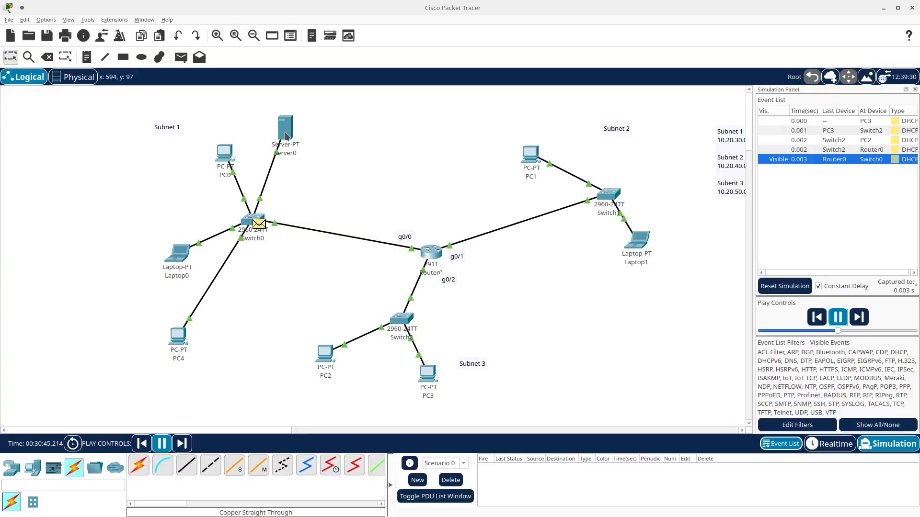
{"action": "mouse_move", "coordinate": [285, 129]}
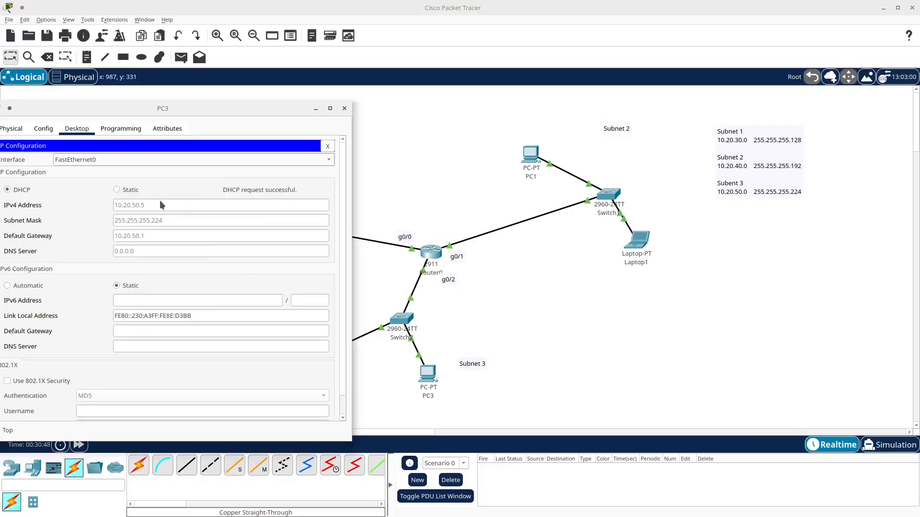
{"action": "left_click", "coordinate": [344, 107]}
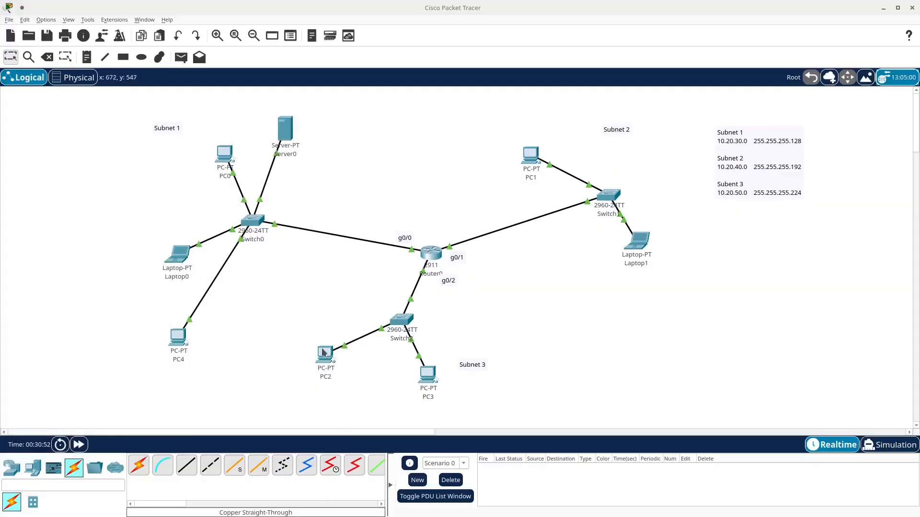
{"action": "left_click", "coordinate": [324, 355]}
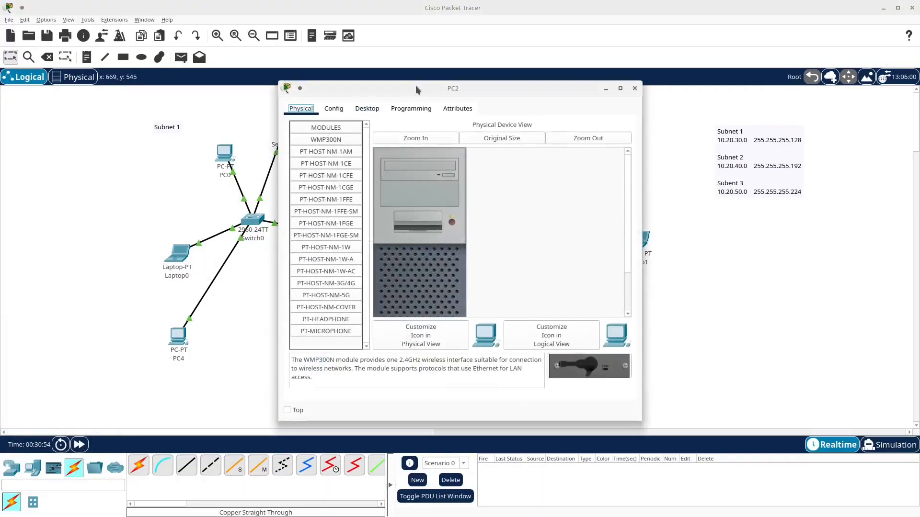
{"action": "left_click_drag", "start_coordinate": [417, 87], "coordinate": [706, 288]}
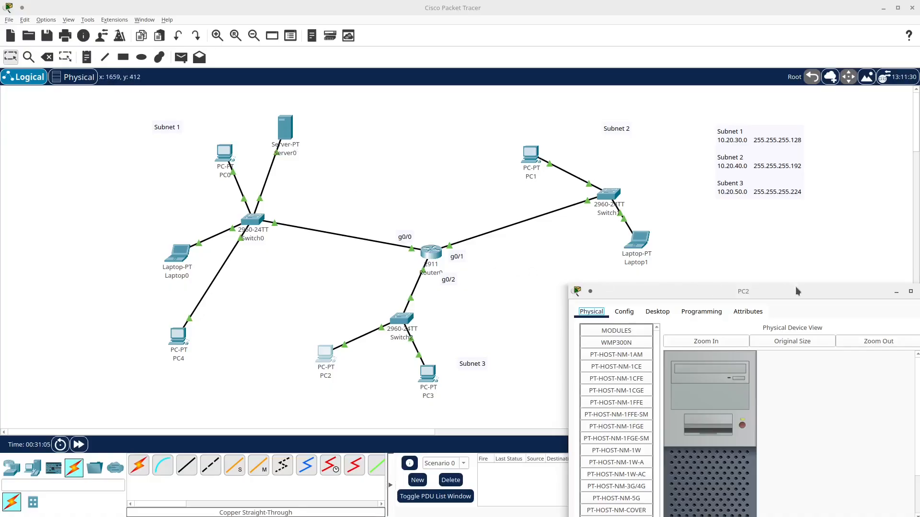
- Examine the address pools of Server0's DHCP service in a widened window that shows the full columns, and close the window
{"action": "left_click", "coordinate": [290, 139]}
{"action": "left_click", "coordinate": [290, 139]}
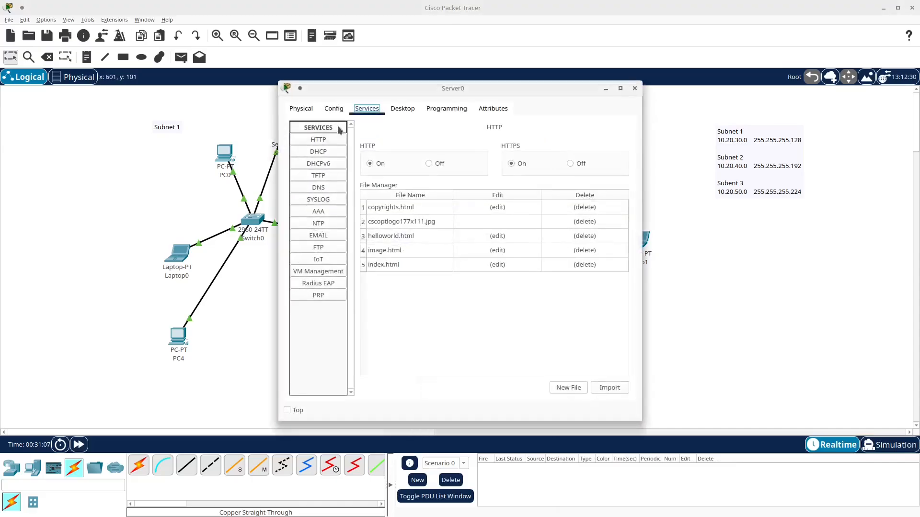
{"action": "left_click", "coordinate": [335, 156]}
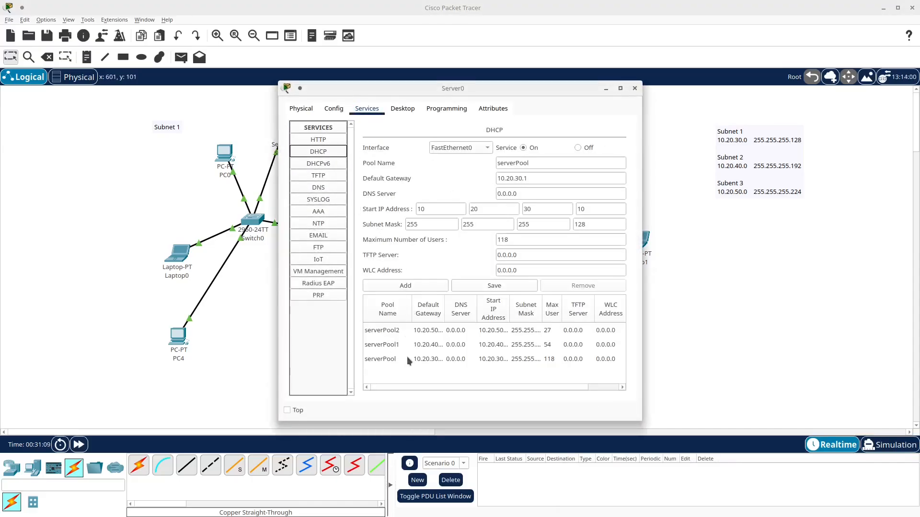
{"action": "left_click_drag", "start_coordinate": [644, 344], "coordinate": [861, 329]}
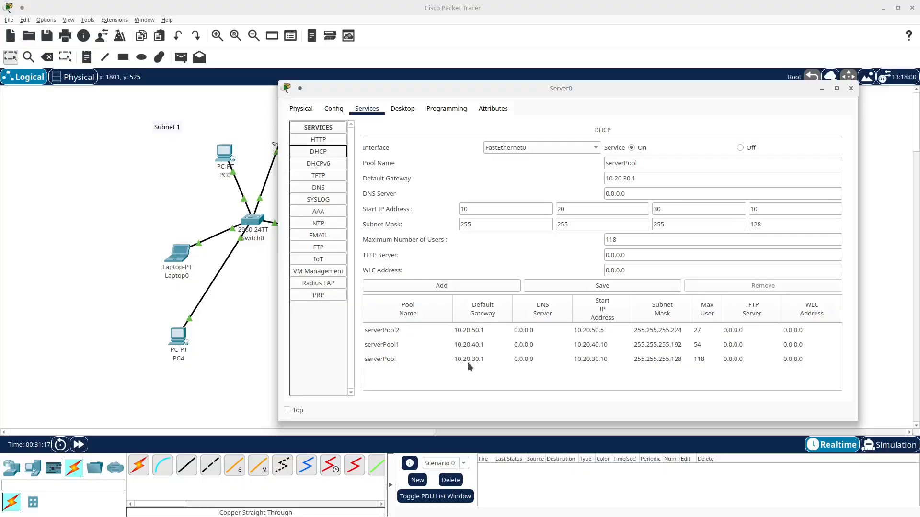
{"action": "left_click", "coordinate": [851, 89]}
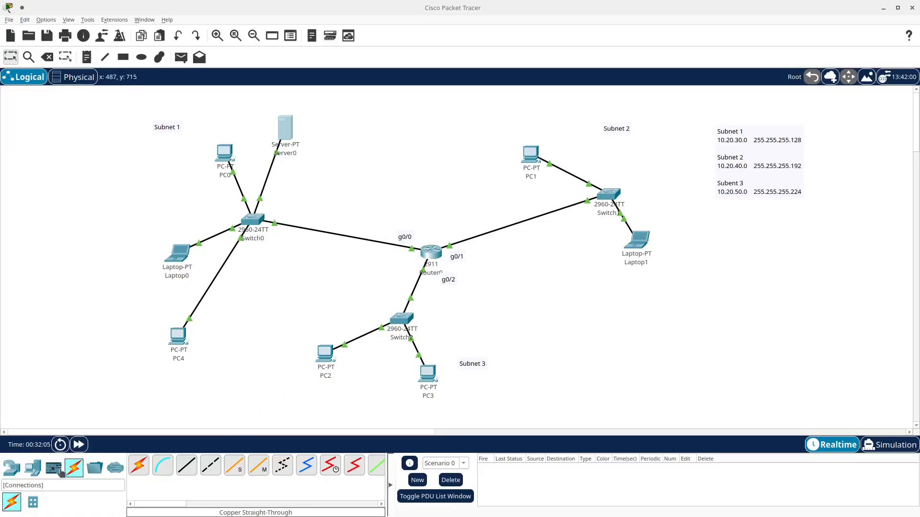
- Place an AP-PT wireless access point in Subnet 2, below and to the right of Laptop1
{"action": "left_click", "coordinate": [32, 468]}
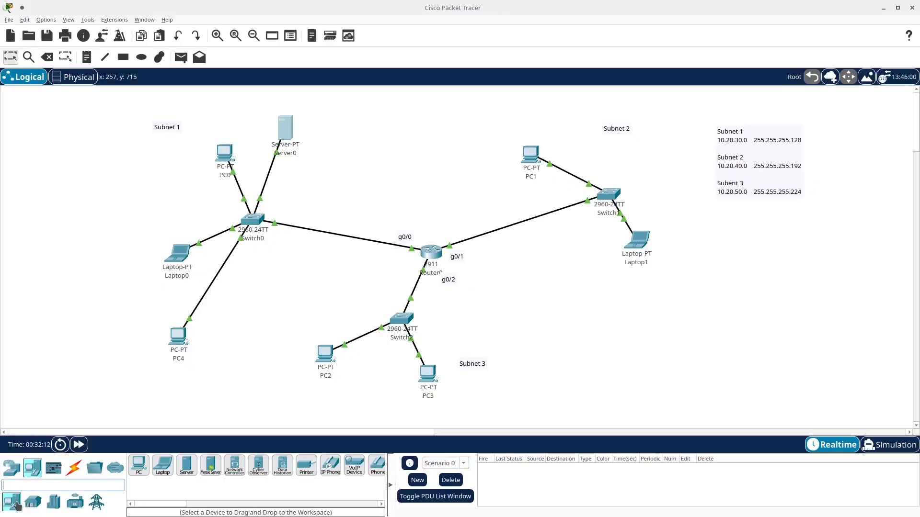
{"action": "left_click", "coordinate": [14, 475]}
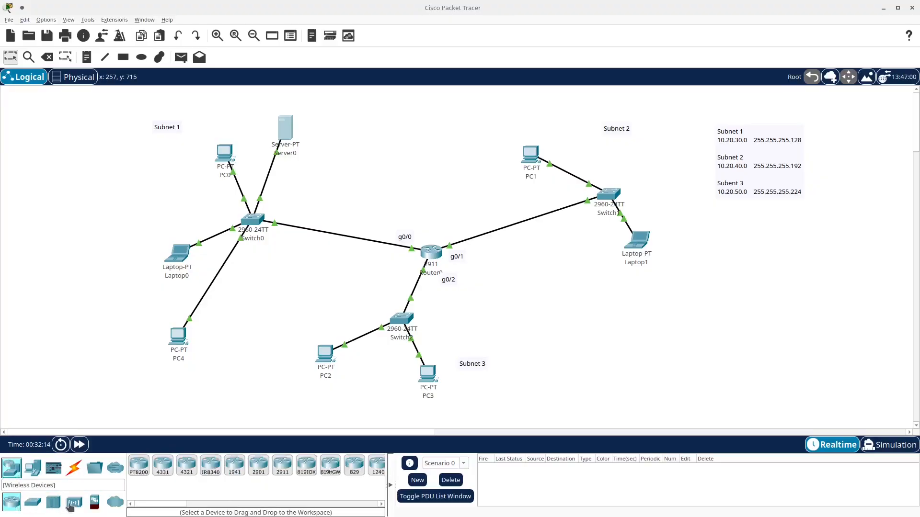
{"action": "left_click", "coordinate": [74, 502]}
{"action": "left_click", "coordinate": [312, 473]}
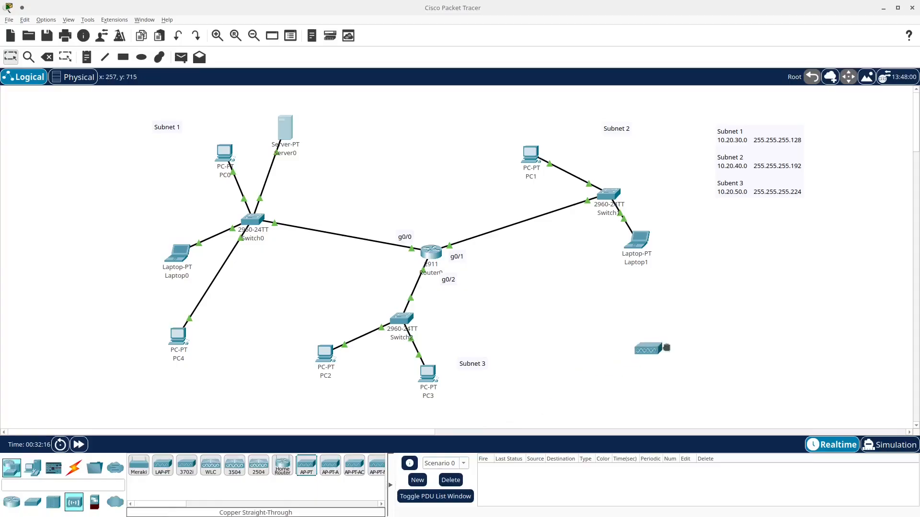
{"action": "left_click", "coordinate": [729, 298]}
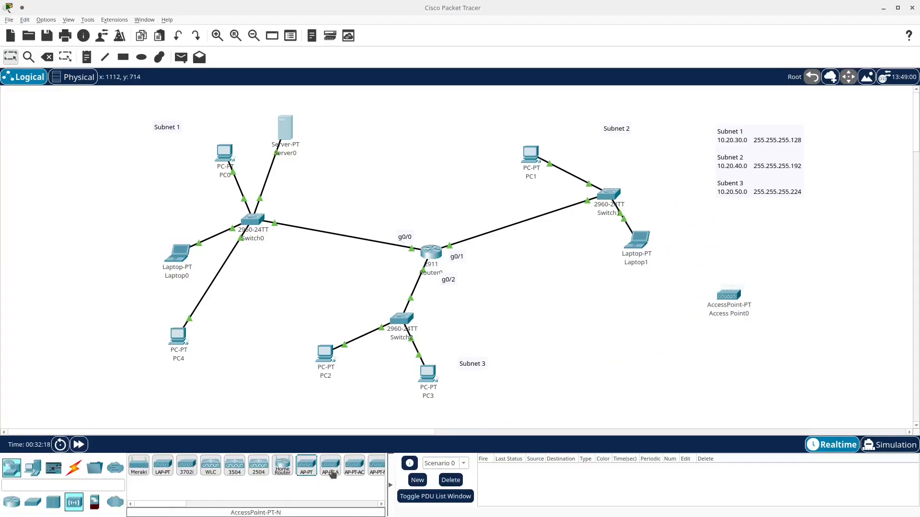
- Connect Port 0 of Access Point0 to the Subnet 2 switch with a copper straight-through cable and fast-forward time to bring up the link
{"action": "left_click", "coordinate": [74, 467]}
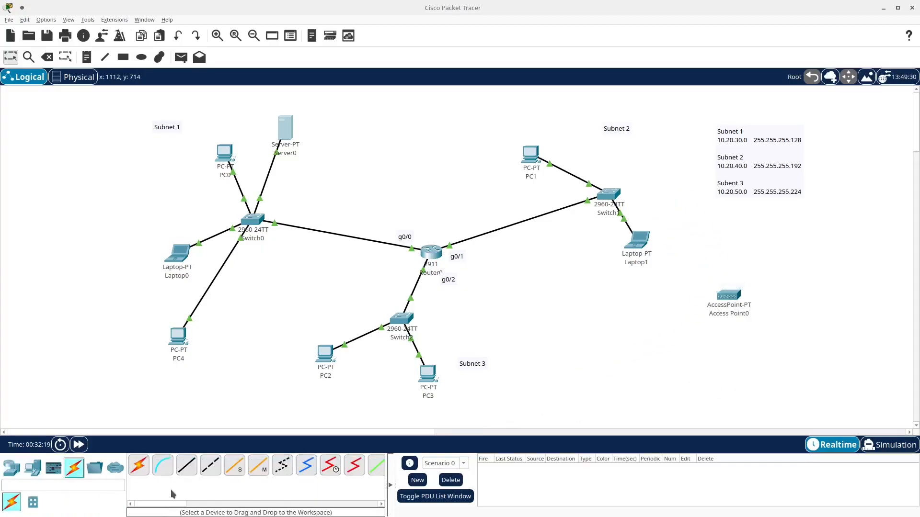
{"action": "left_click", "coordinate": [186, 465]}
{"action": "left_click", "coordinate": [736, 296]}
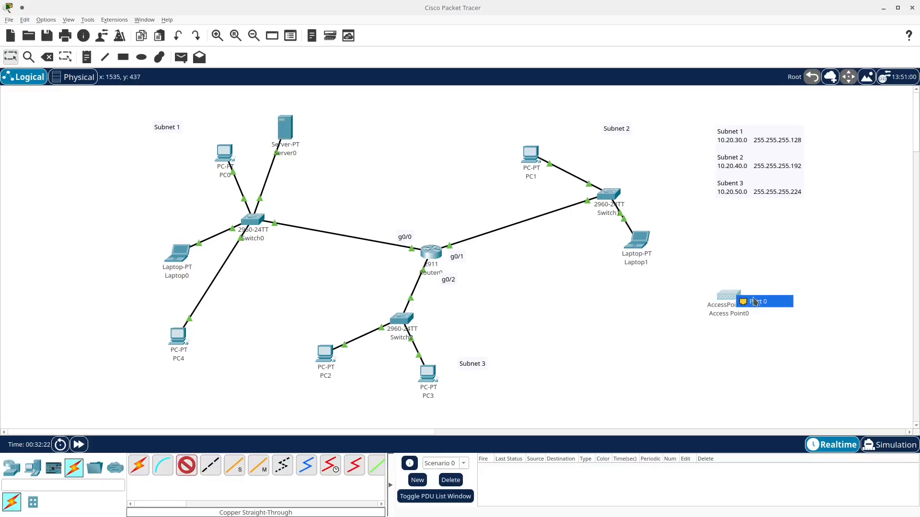
{"action": "left_click", "coordinate": [758, 302]}
{"action": "left_click", "coordinate": [608, 197]}
{"action": "left_click", "coordinate": [642, 224]}
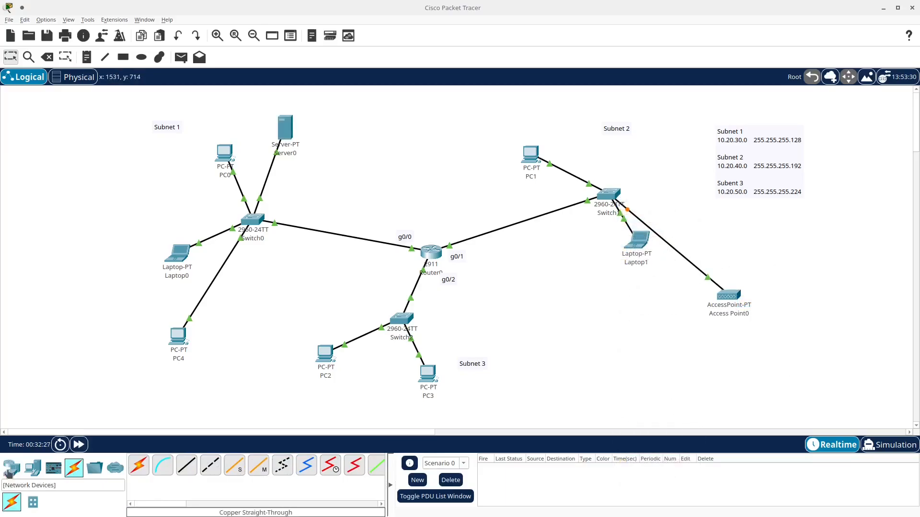
{"action": "left_click", "coordinate": [79, 444]}
- Place four smartphones: two below Access Point0, one beside PC2 and one below and left of PC4
{"action": "left_click", "coordinate": [32, 467]}
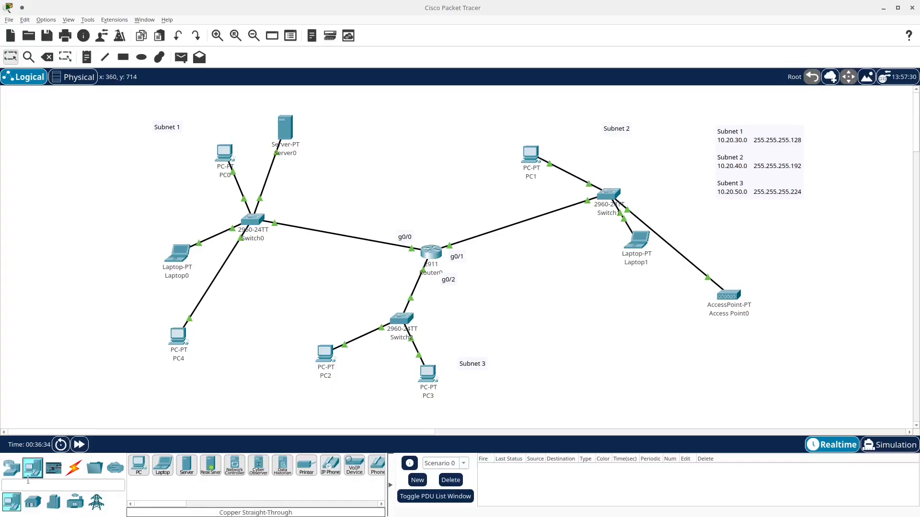
{"action": "left_click", "coordinate": [356, 503]}
{"action": "left_click_drag", "start_coordinate": [192, 465], "coordinate": [608, 374]}
{"action": "left_click_drag", "start_coordinate": [192, 465], "coordinate": [698, 389]}
{"action": "left_click_drag", "start_coordinate": [192, 465], "coordinate": [62, 374]}
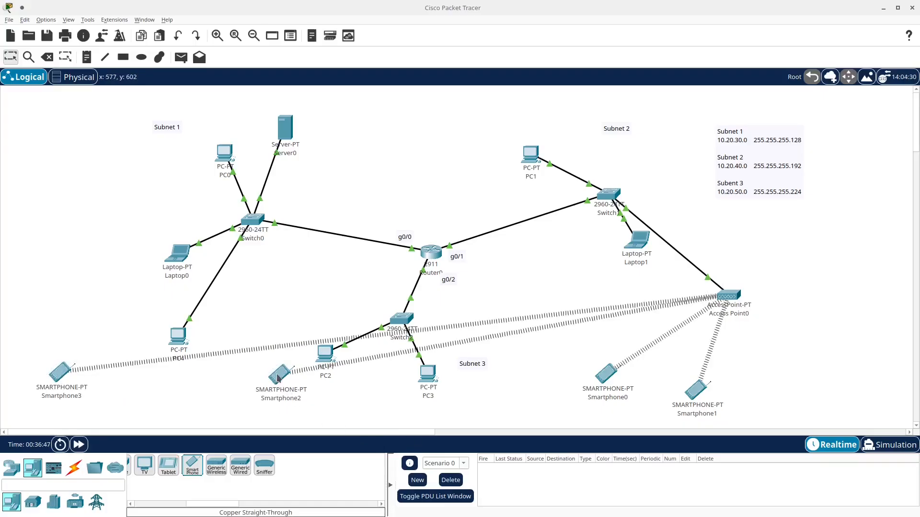
- Inspect Smartphone2's address details, fast-forward time, and check Smartphone3 and its DHCP path through Access Point0 and Router0 to Server0
{"action": "mouse_move", "coordinate": [278, 379]}
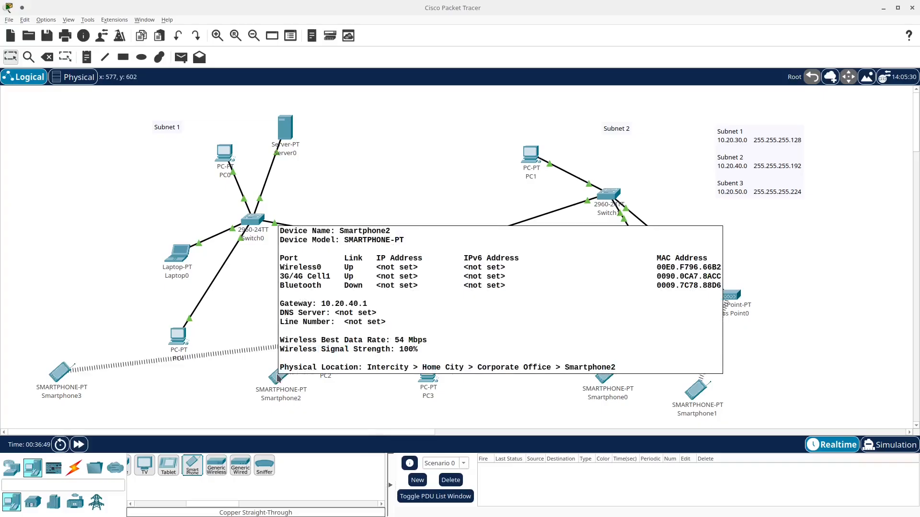
{"action": "left_click", "coordinate": [79, 445]}
{"action": "mouse_move", "coordinate": [56, 377]}
{"action": "mouse_move", "coordinate": [739, 299]}
{"action": "mouse_move", "coordinate": [432, 253]}
{"action": "mouse_move", "coordinate": [285, 136]}
- Rearrange the four smartphones around Access Point0, bringing Smartphone2 and Smartphone3 over to its right side
{"action": "left_click_drag", "start_coordinate": [61, 373], "coordinate": [837, 270]}
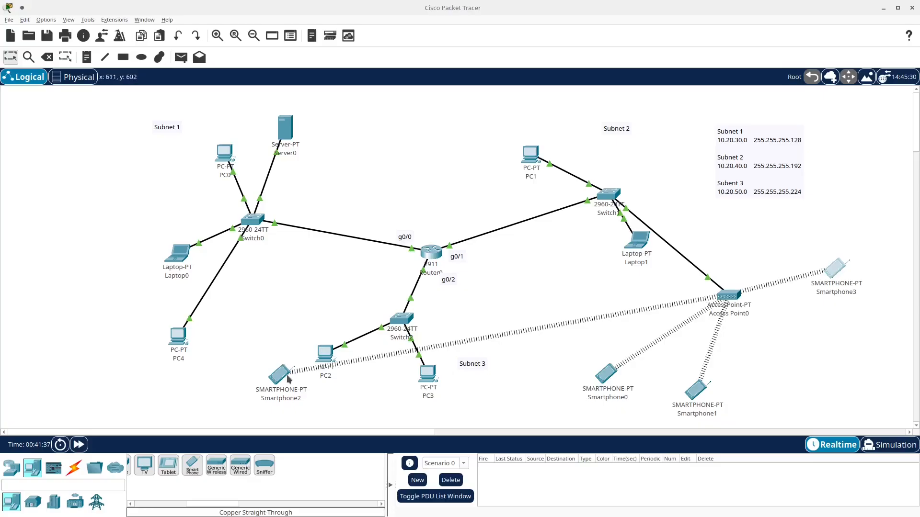
{"action": "left_click_drag", "start_coordinate": [281, 375], "coordinate": [798, 353]}
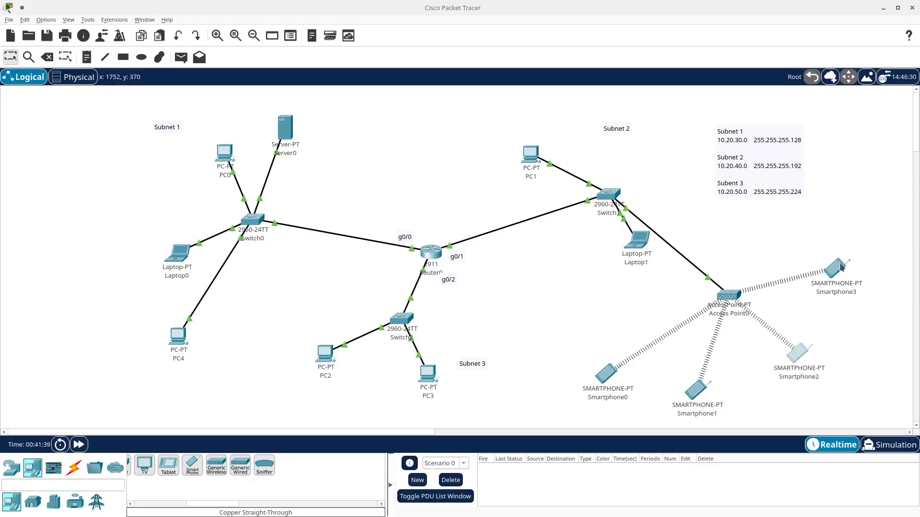
{"action": "left_click_drag", "start_coordinate": [841, 266], "coordinate": [813, 261]}
{"action": "left_click_drag", "start_coordinate": [613, 378], "coordinate": [634, 345]}
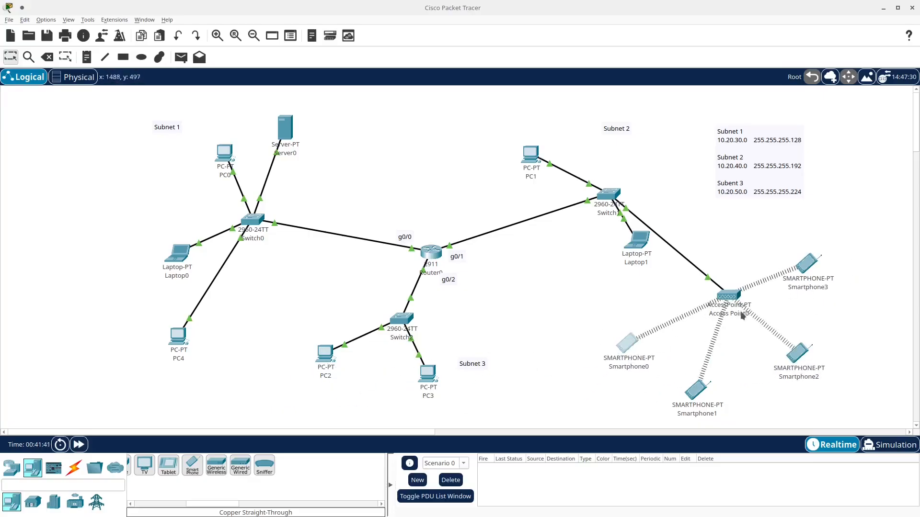
{"action": "left_click_drag", "start_coordinate": [813, 268], "coordinate": [801, 248]}
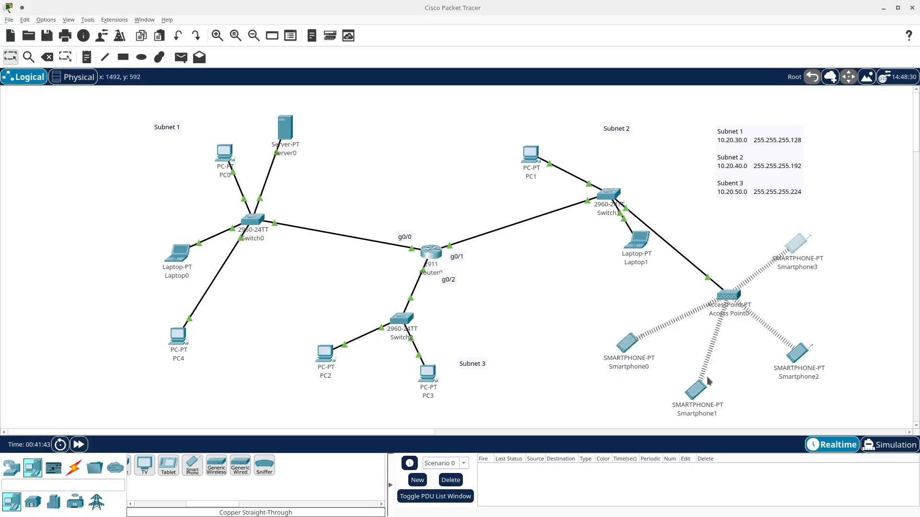
{"action": "left_click_drag", "start_coordinate": [710, 382], "coordinate": [721, 376]}
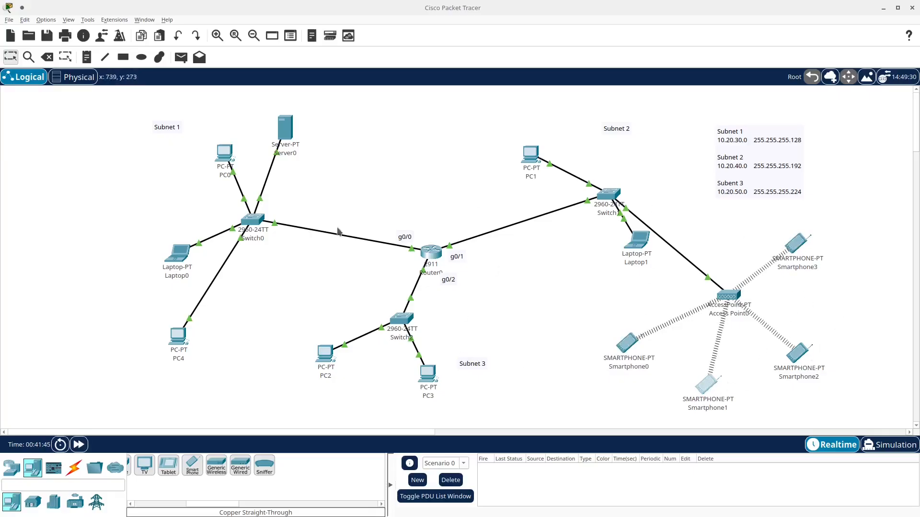